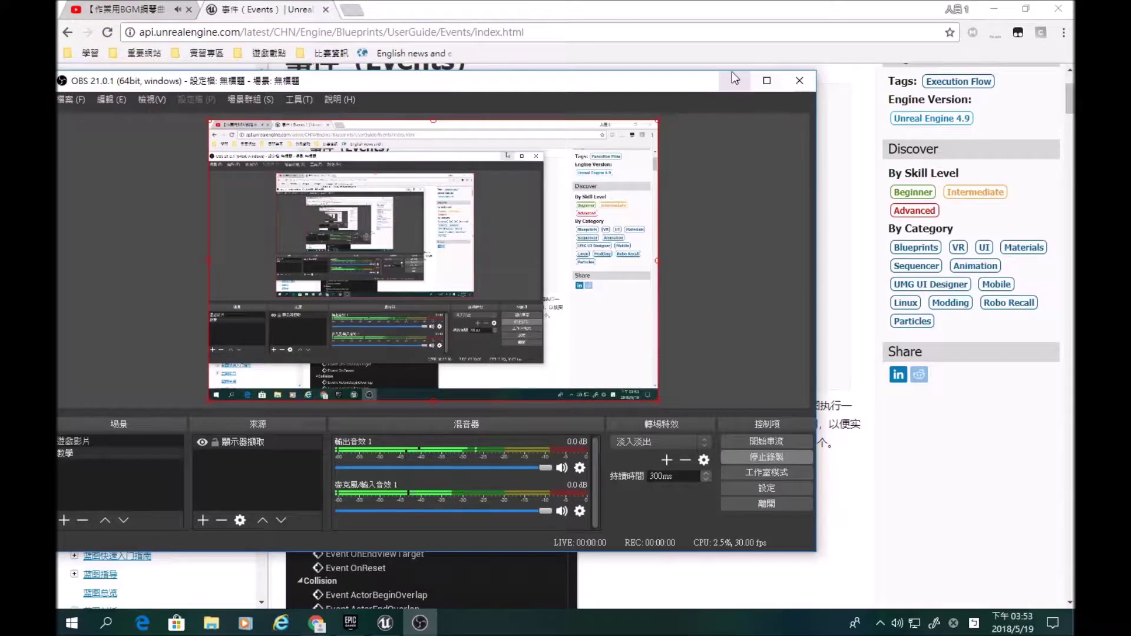
Bring the browser's Unreal Engine Blueprint Events documentation page to the front
click(731, 72)
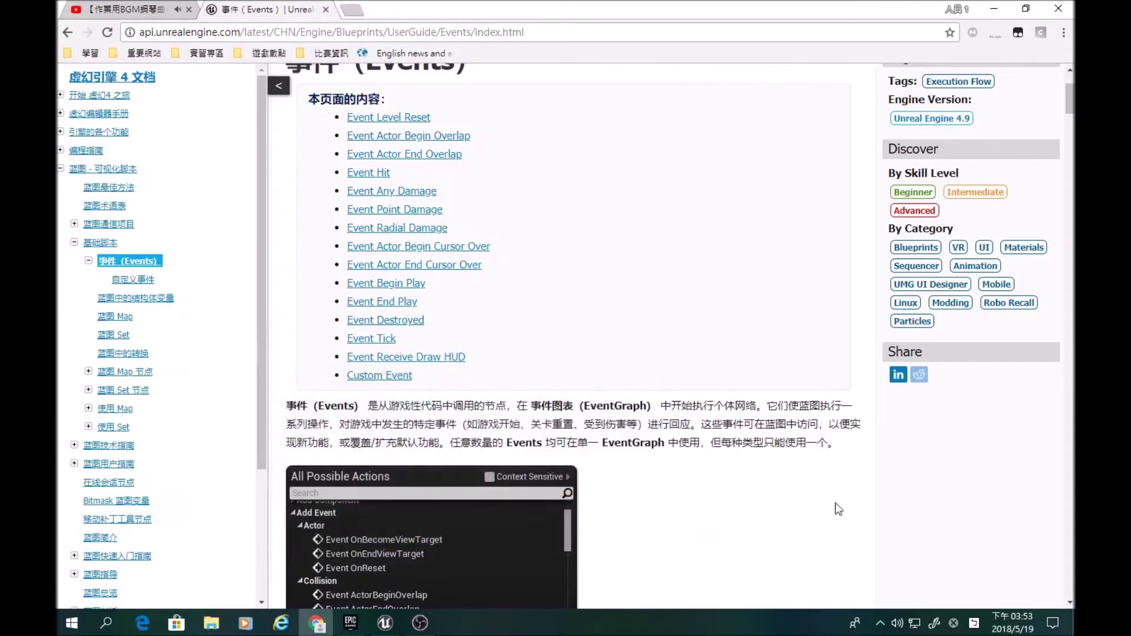
scroll(600, 441, up, 3)
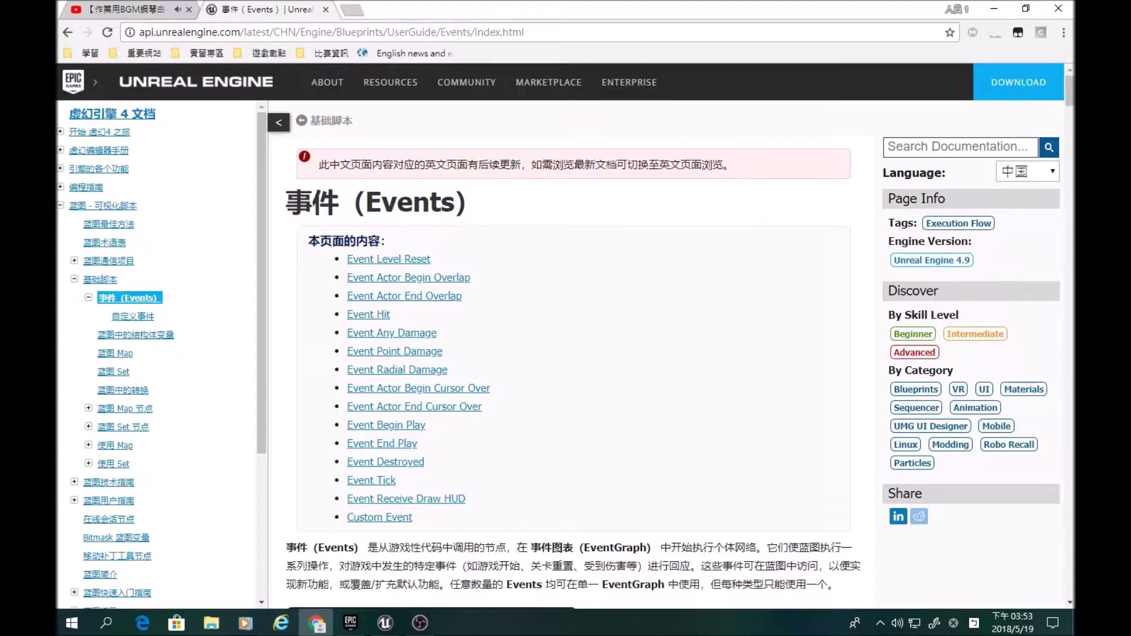
drag(1070, 92, 1069, 109)
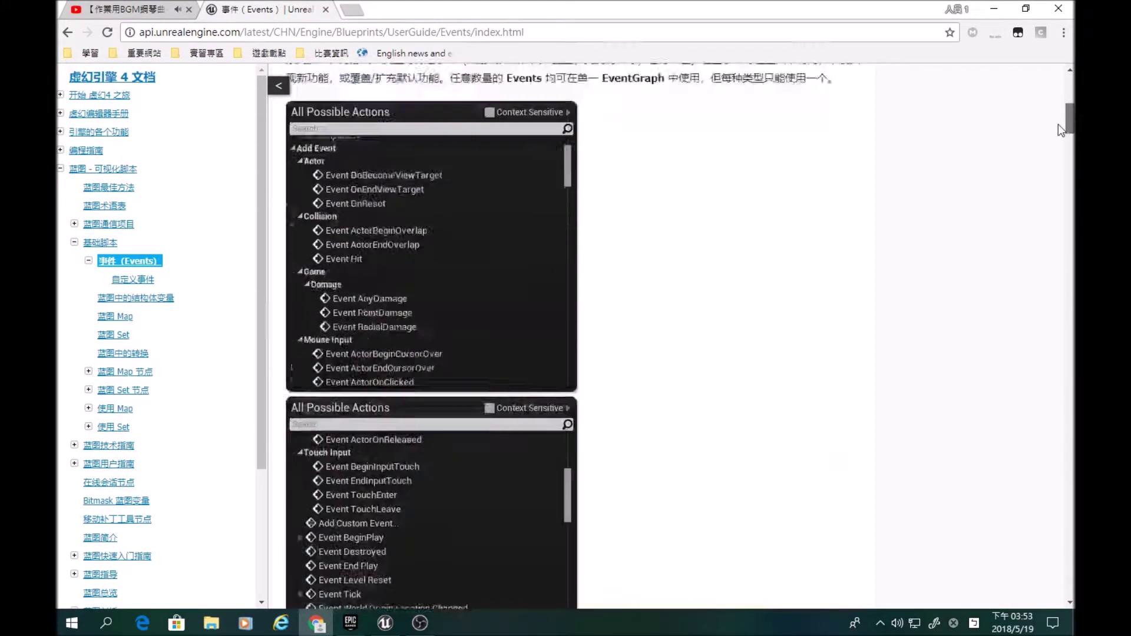
scroll(551, 320, up, 3)
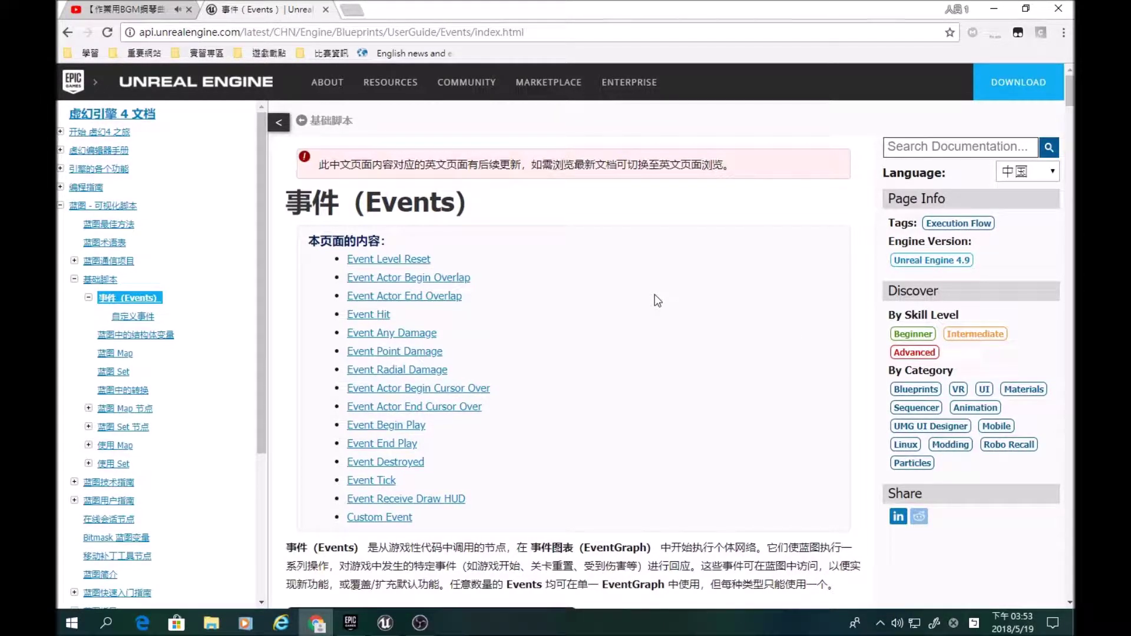
scroll(588, 381, down, 5)
scroll(507, 369, up, 5)
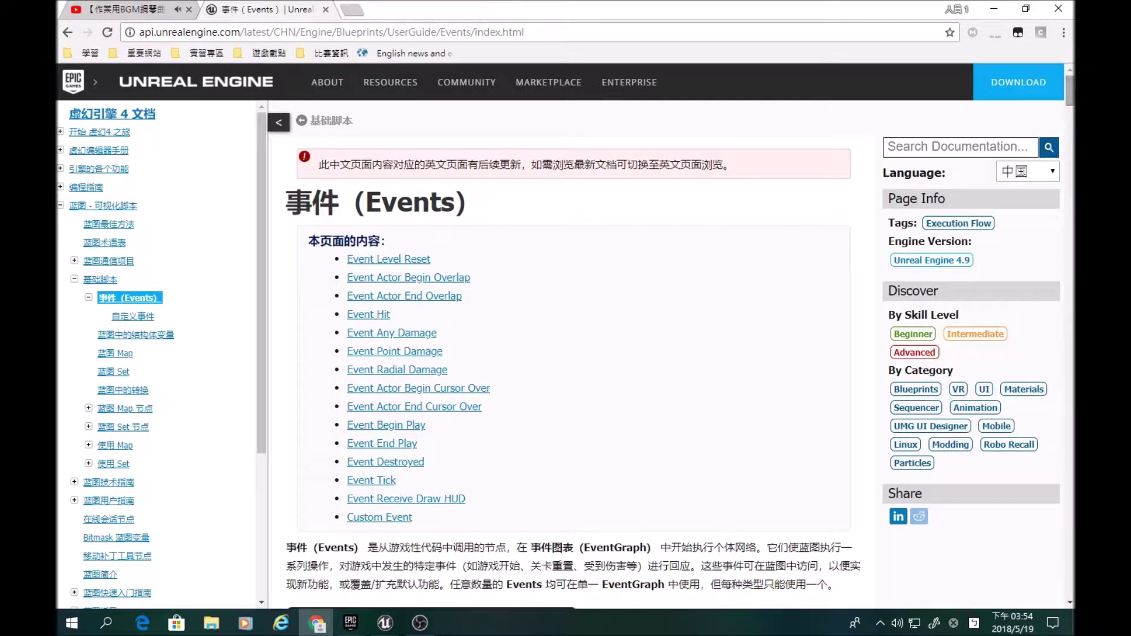
scroll(659, 301, down, 6)
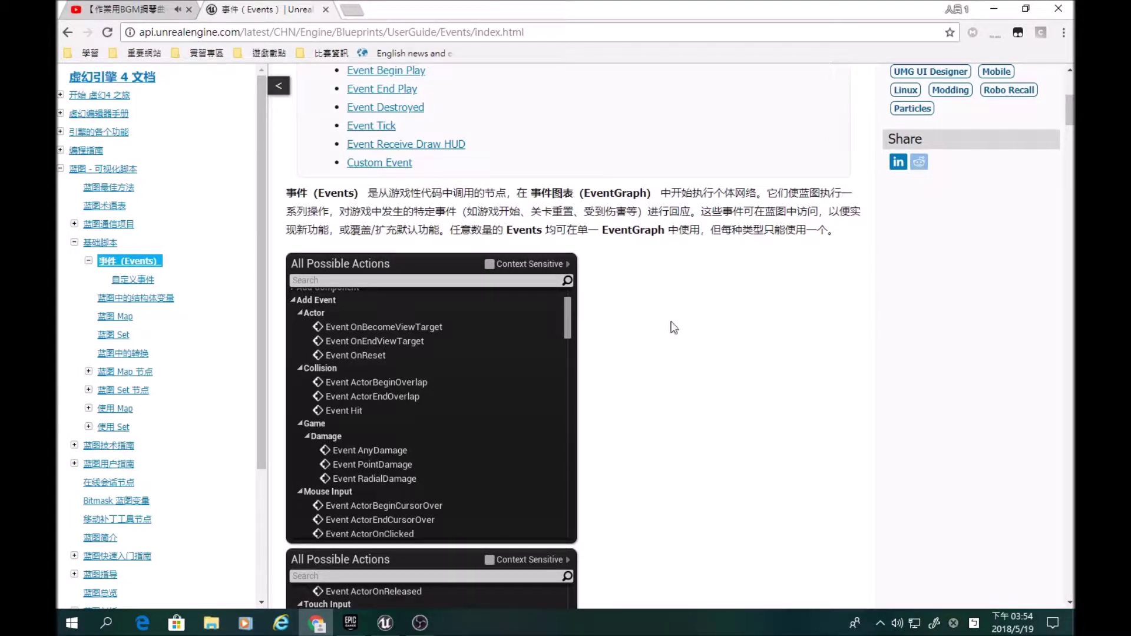
scroll(513, 337, up, 3)
scroll(485, 419, up, 2)
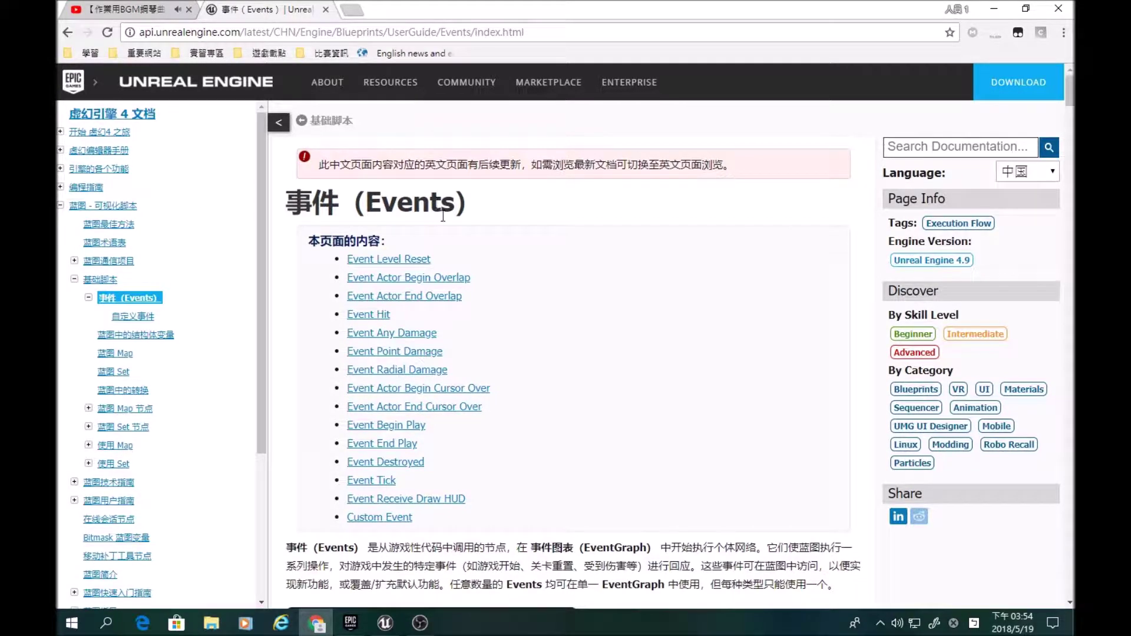
drag(291, 220, 482, 213)
click(573, 213)
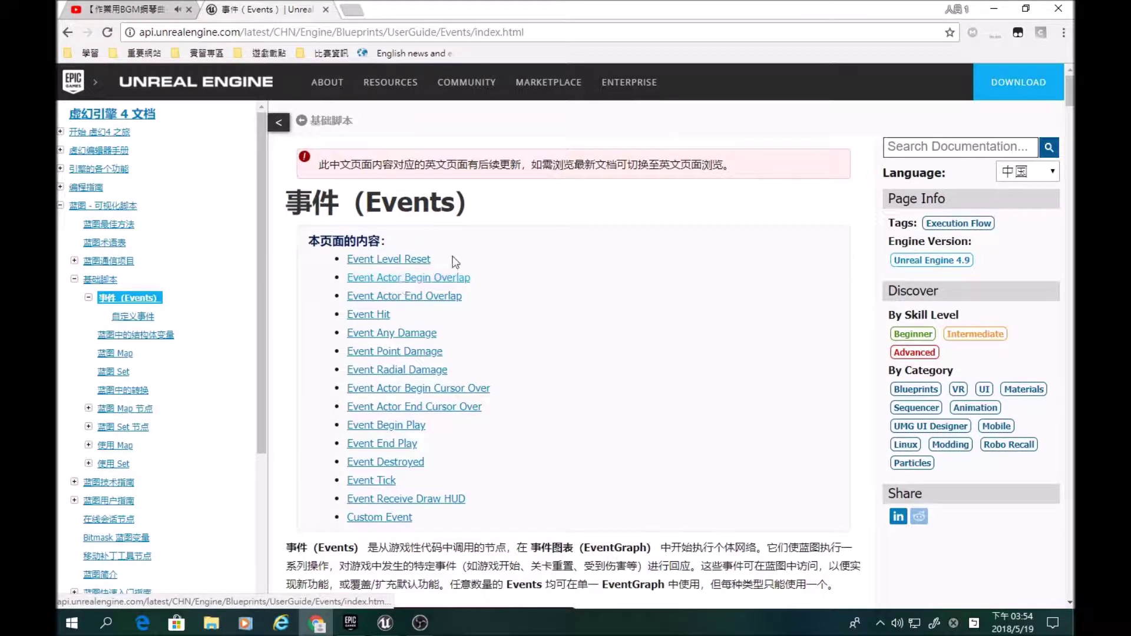
Jump to Event Any Damage and skim down through the Point Damage and Radial Damage headings
click(411, 343)
scroll(443, 352, down, 10)
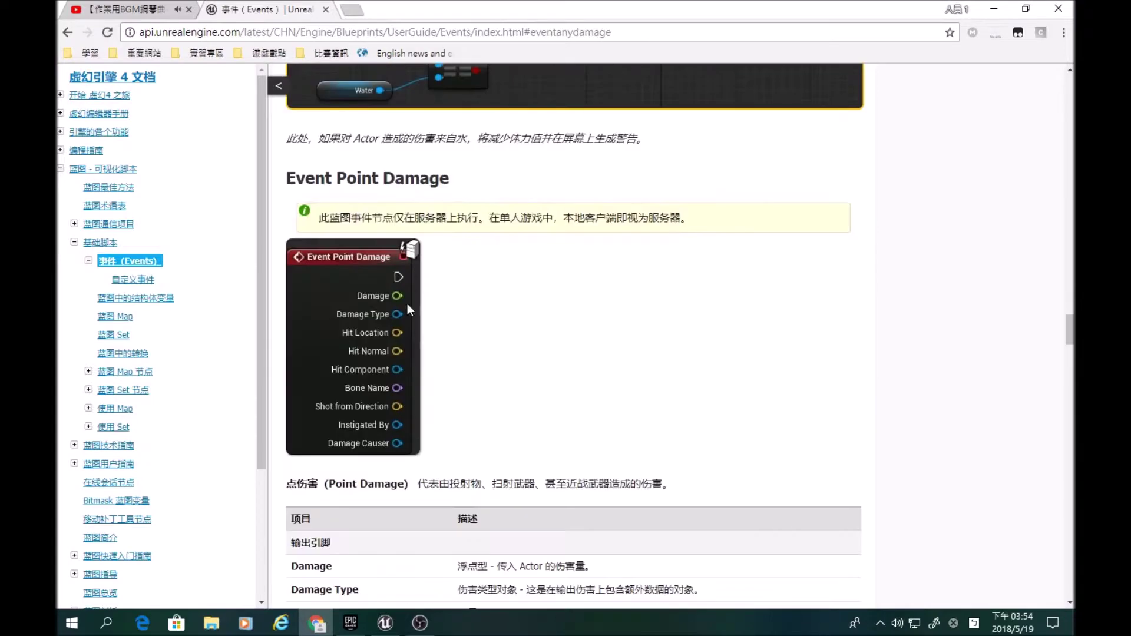
drag(339, 179, 571, 180)
click(571, 180)
scroll(572, 297, down, 8)
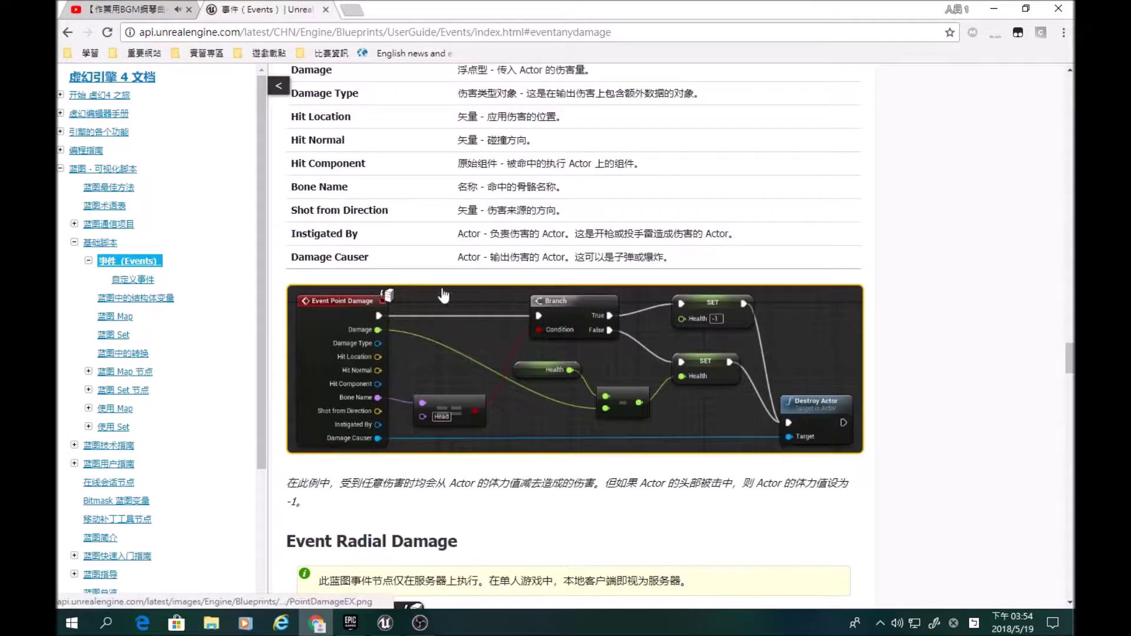
scroll(444, 295, down, 5)
drag(338, 257, 555, 260)
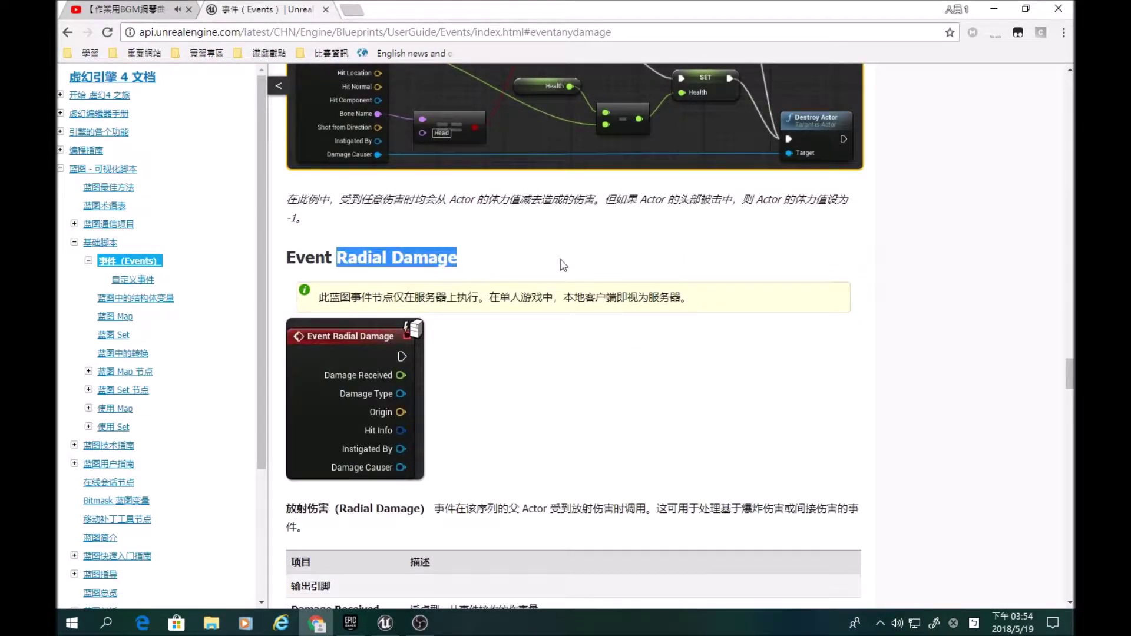
click(557, 259)
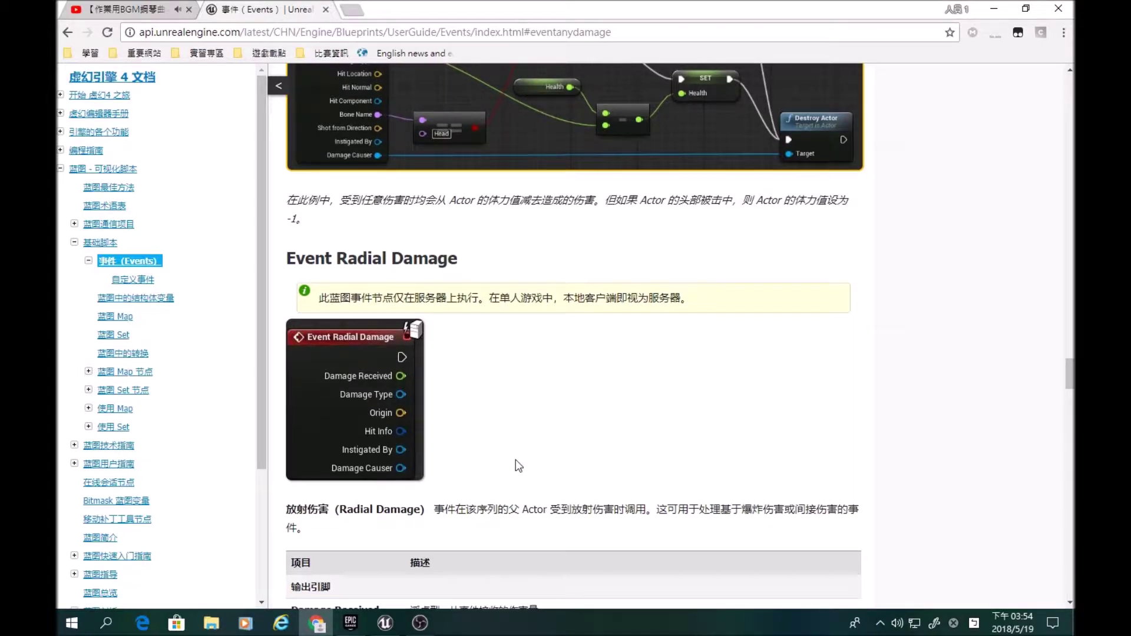
scroll(515, 460, up, 12)
scroll(515, 459, up, 8)
drag(1071, 295, 1073, 89)
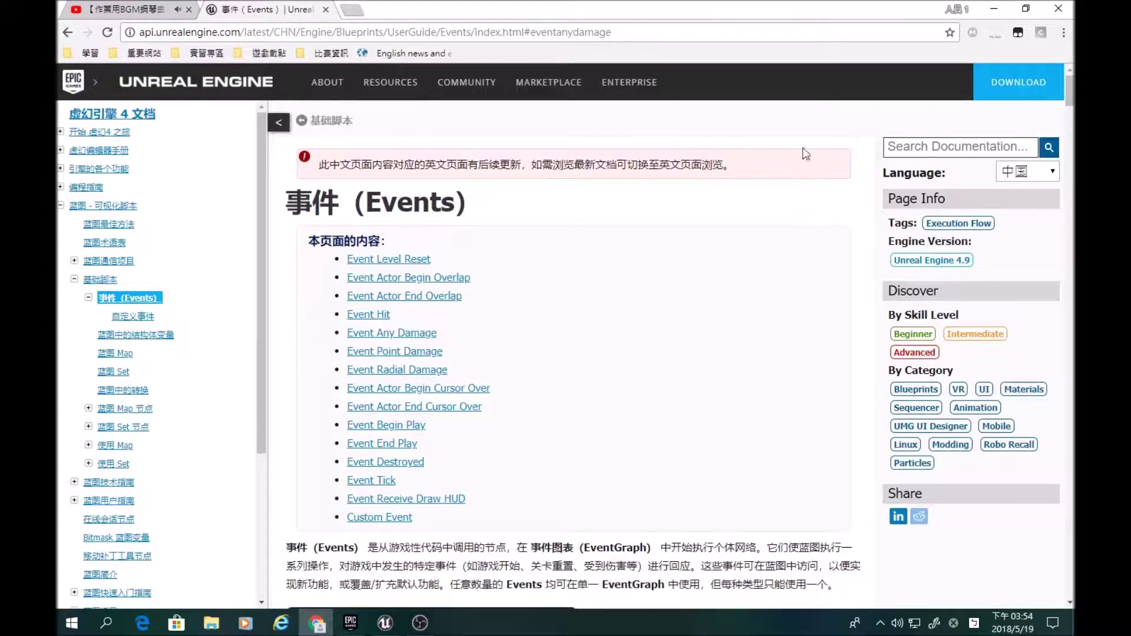
Return to the Event Any Damage section via the contents link and review its node and pin table
click(385, 335)
scroll(394, 365, down, 7)
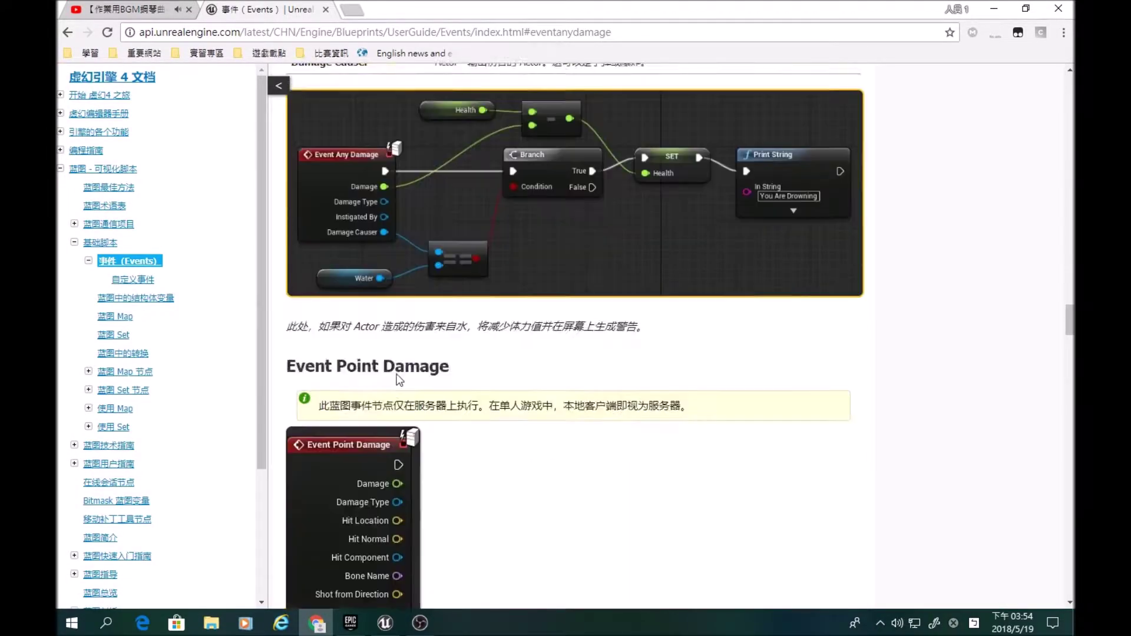
scroll(398, 374, down, 8)
scroll(399, 377, down, 8)
scroll(396, 373, down, 3)
scroll(396, 373, up, 12)
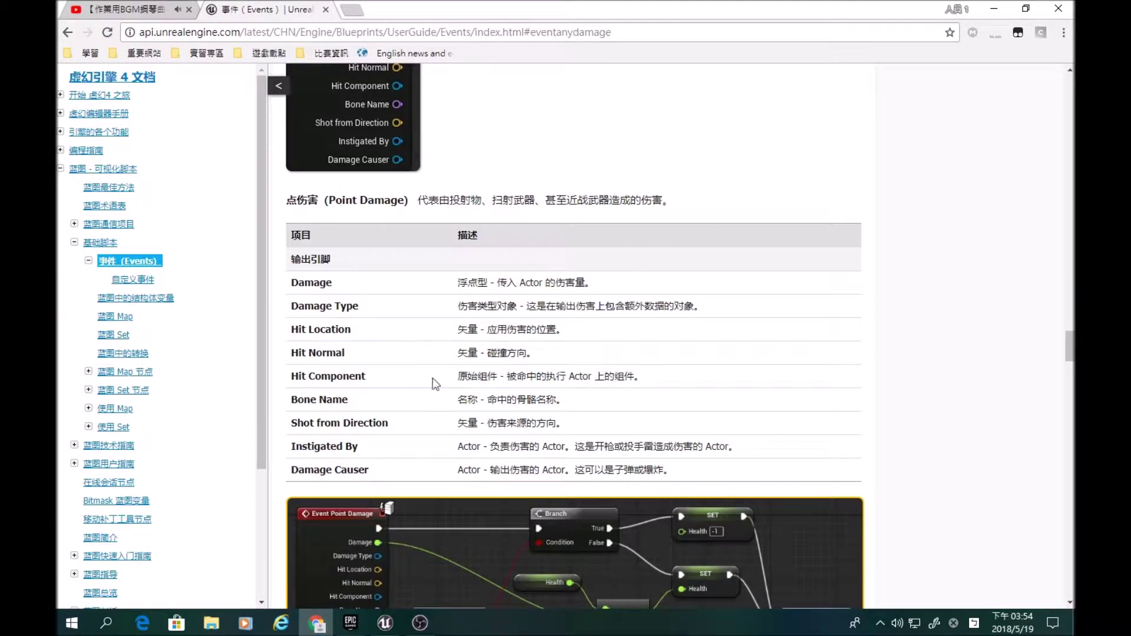
scroll(522, 452, up, 2)
scroll(513, 456, up, 5)
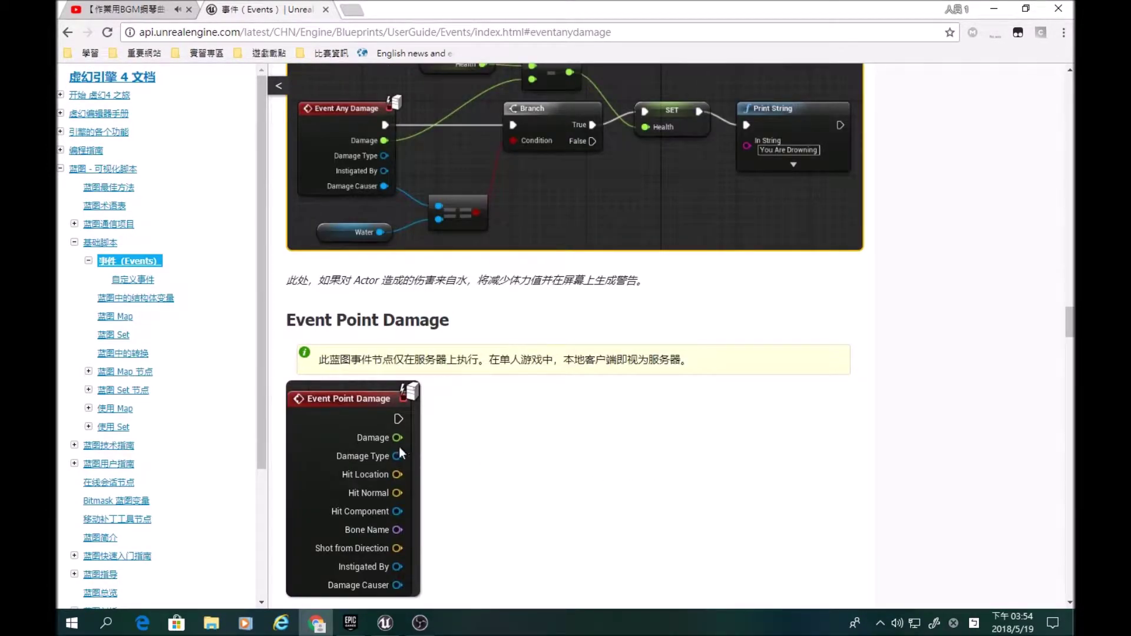
scroll(497, 374, up, 2)
scroll(497, 374, up, 5)
scroll(496, 374, up, 2)
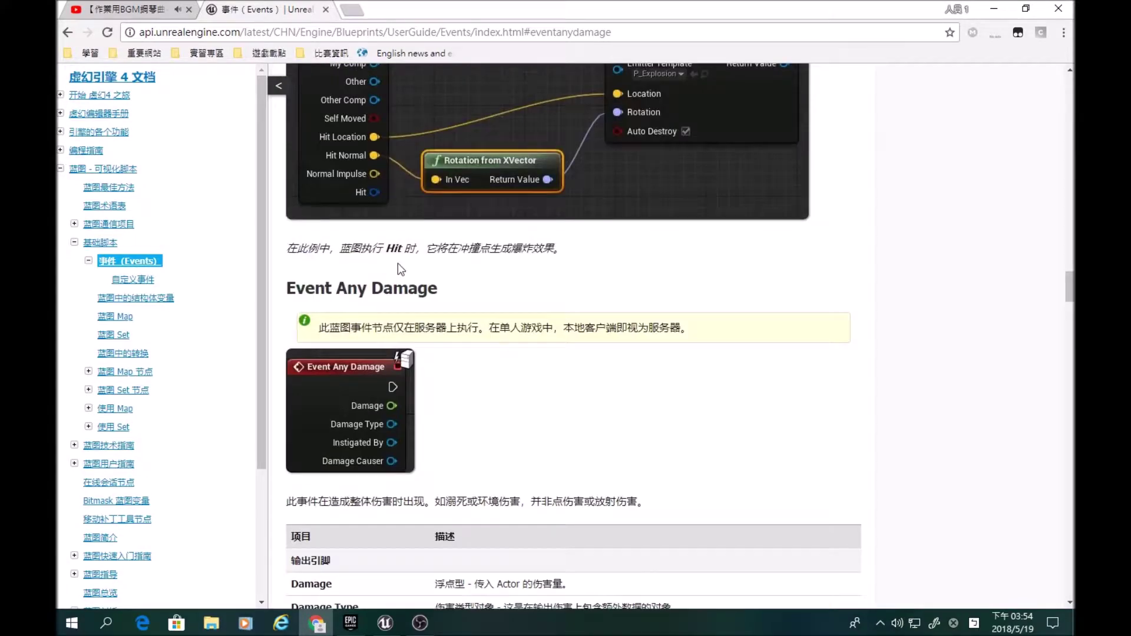
scroll(498, 342, up, 5)
scroll(499, 297, up, 3)
scroll(641, 317, up, 1)
scroll(620, 314, up, 4)
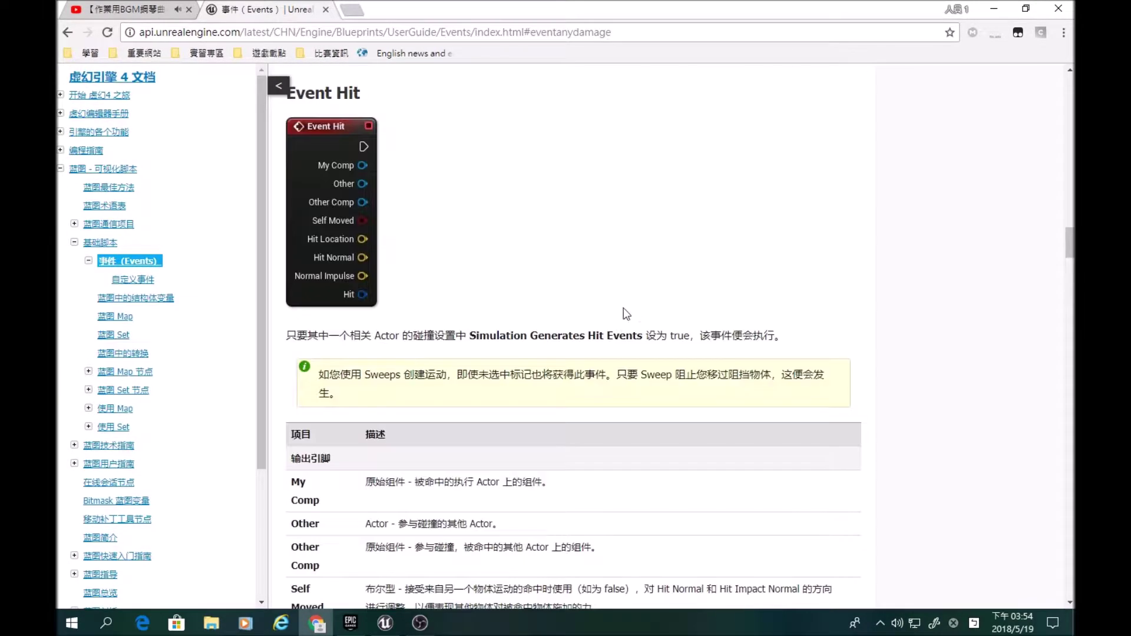
scroll(617, 304, down, 6)
scroll(617, 304, down, 5)
scroll(615, 305, down, 2)
scroll(616, 305, down, 3)
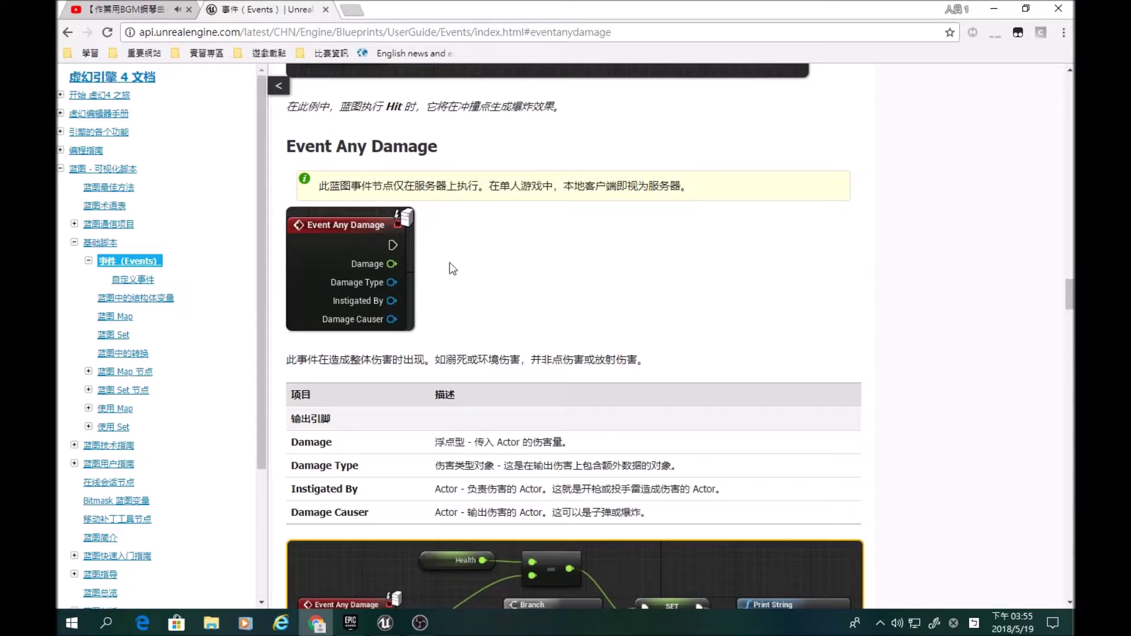
Recheck the Event Any Damage heading and its pin descriptions
scroll(450, 263, up, 1)
scroll(502, 317, up, 5)
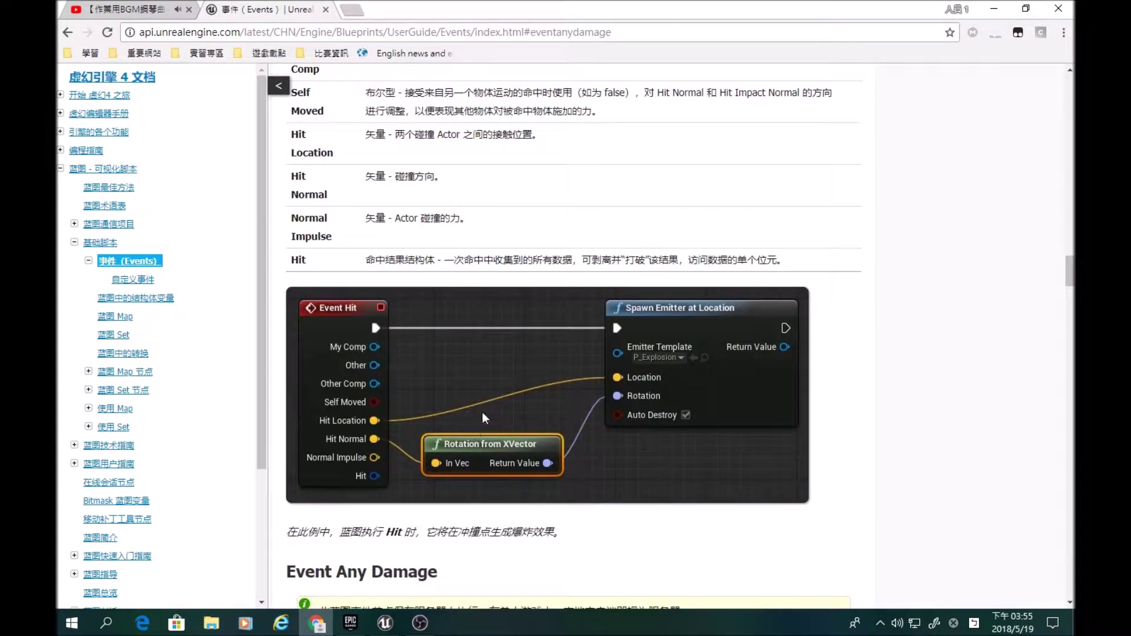
scroll(482, 418, up, 1)
scroll(458, 351, down, 8)
drag(348, 76, 496, 86)
click(495, 81)
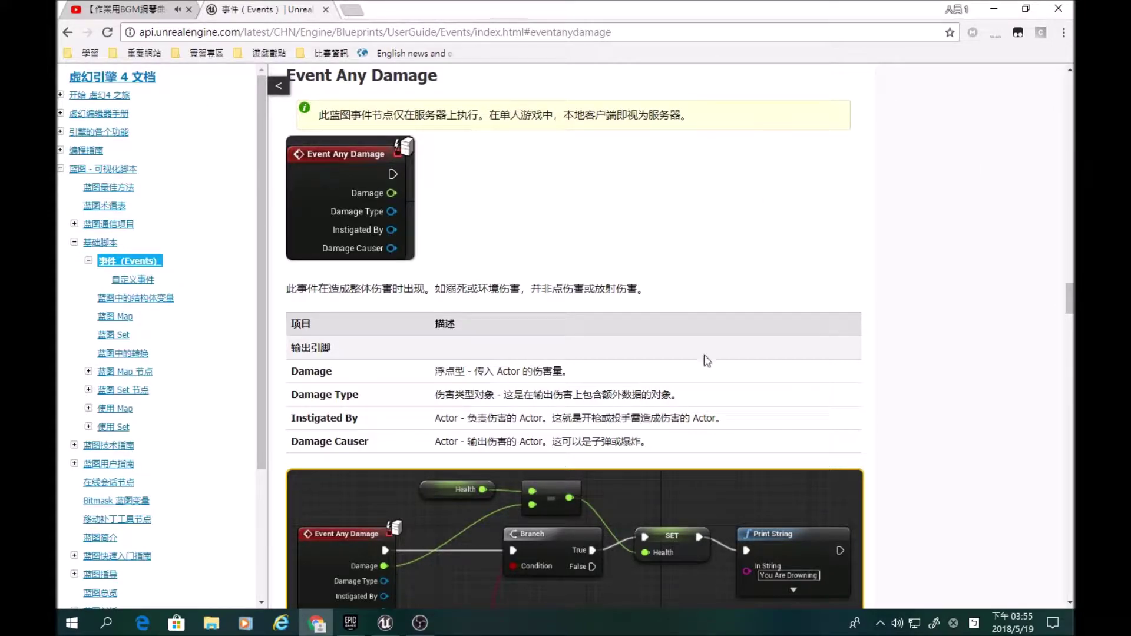
Read the Event Point Damage pin table and enlarge its example graph
scroll(642, 229, down, 2)
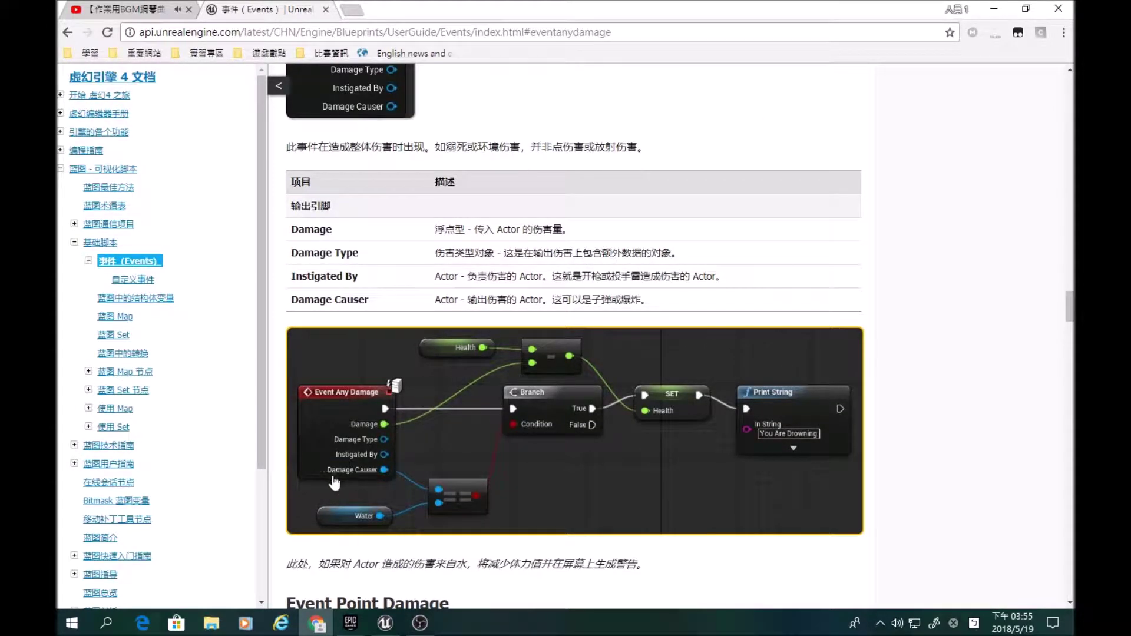
scroll(674, 435, down, 2)
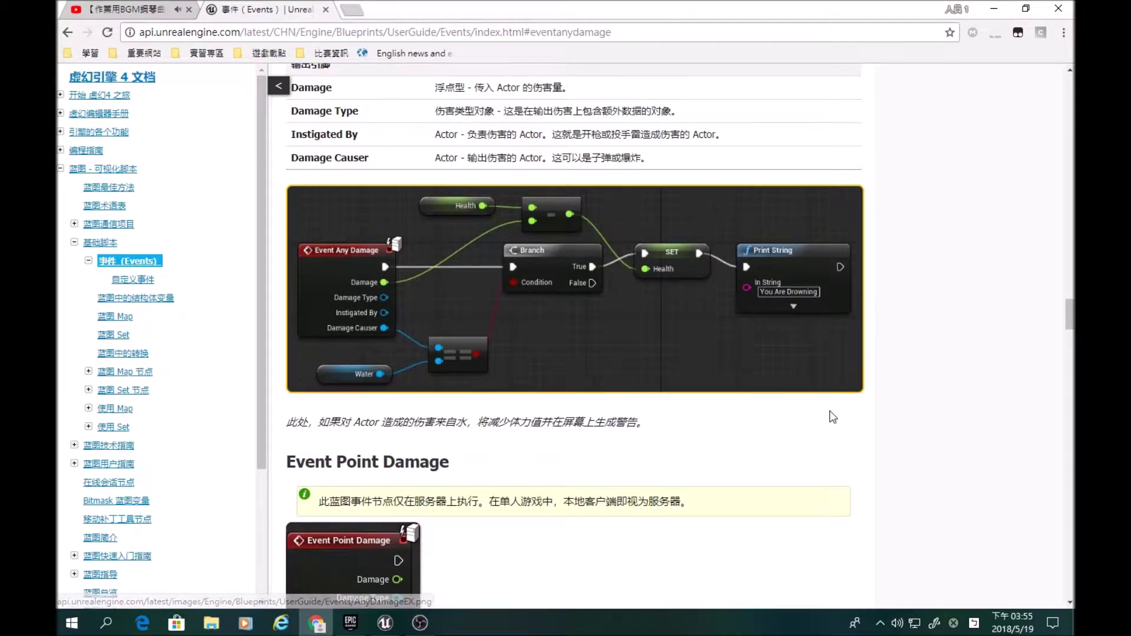
scroll(795, 403, down, 4)
scroll(763, 391, down, 3)
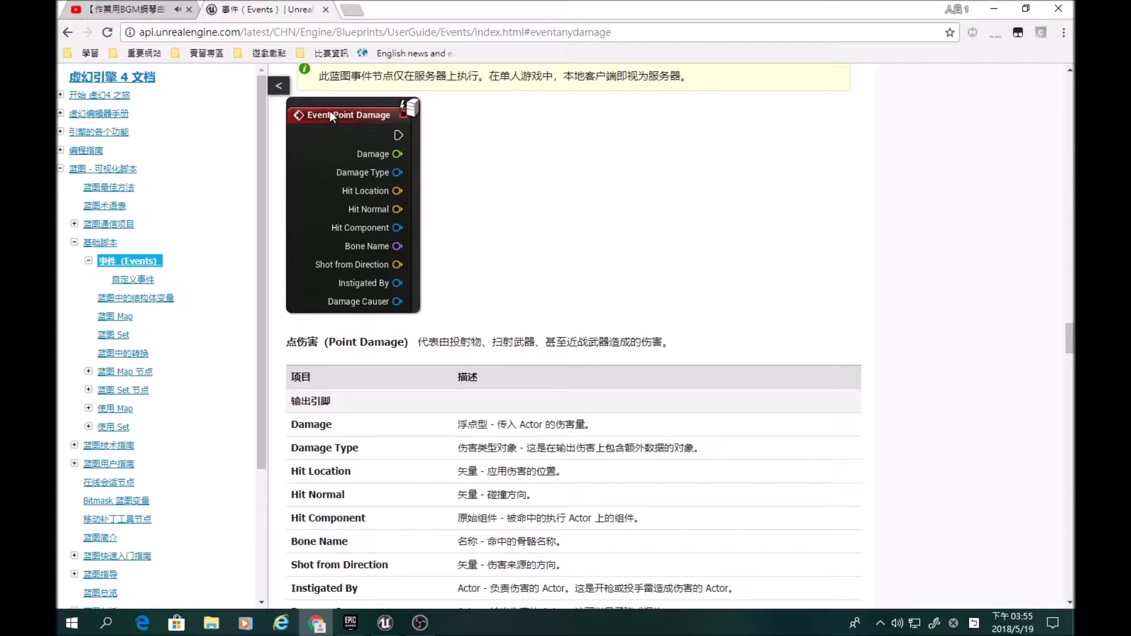
scroll(652, 245, up, 3)
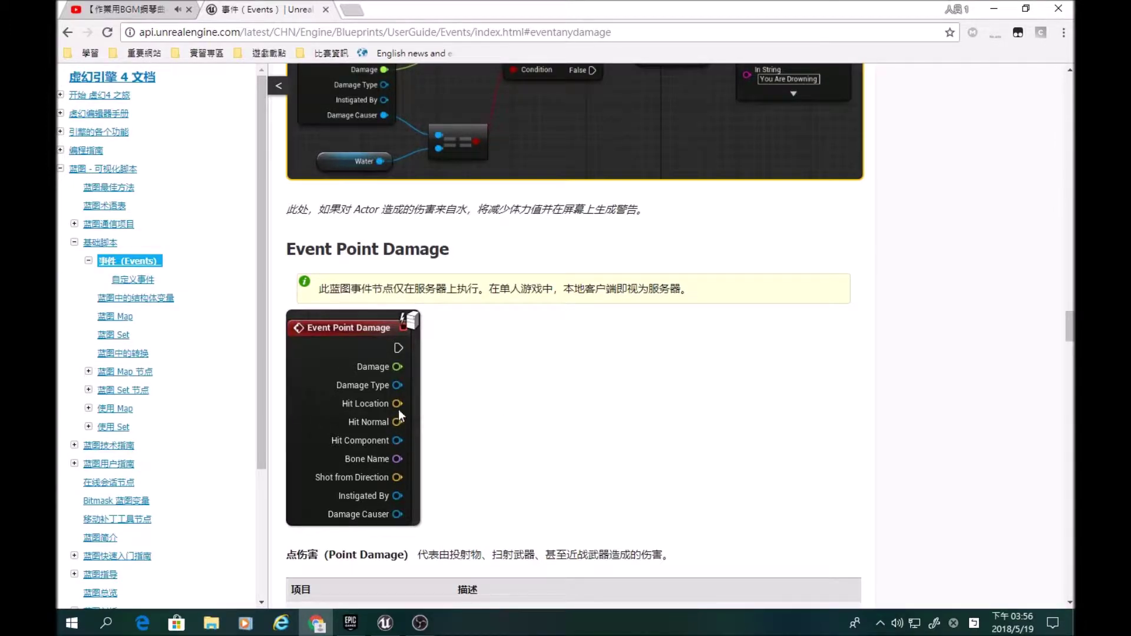
scroll(665, 413, down, 5)
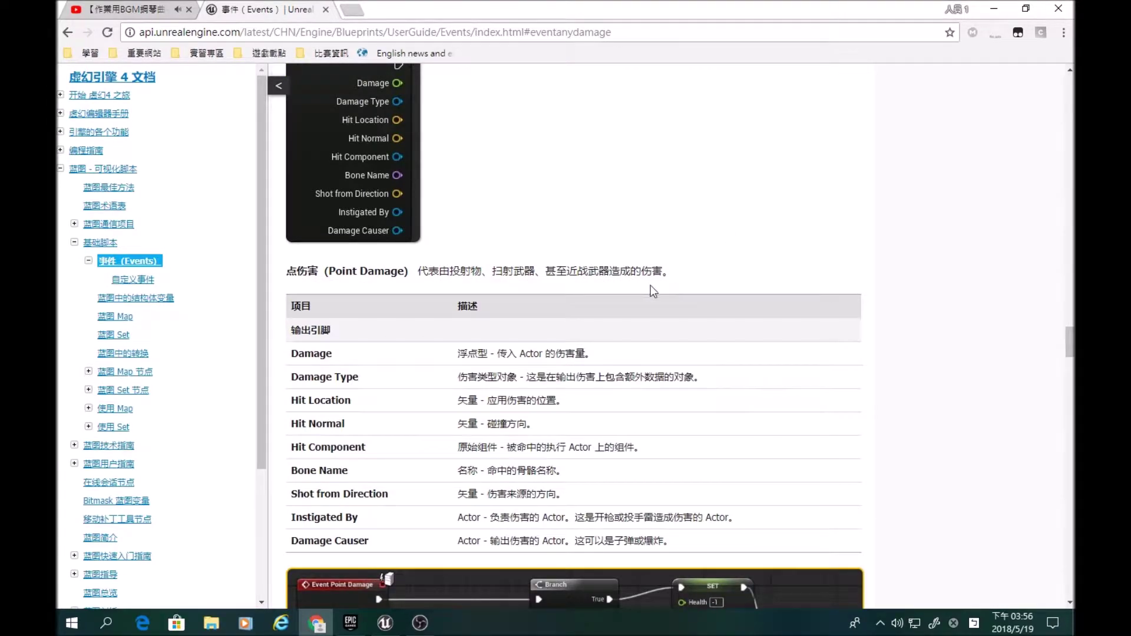
scroll(749, 233, down, 7)
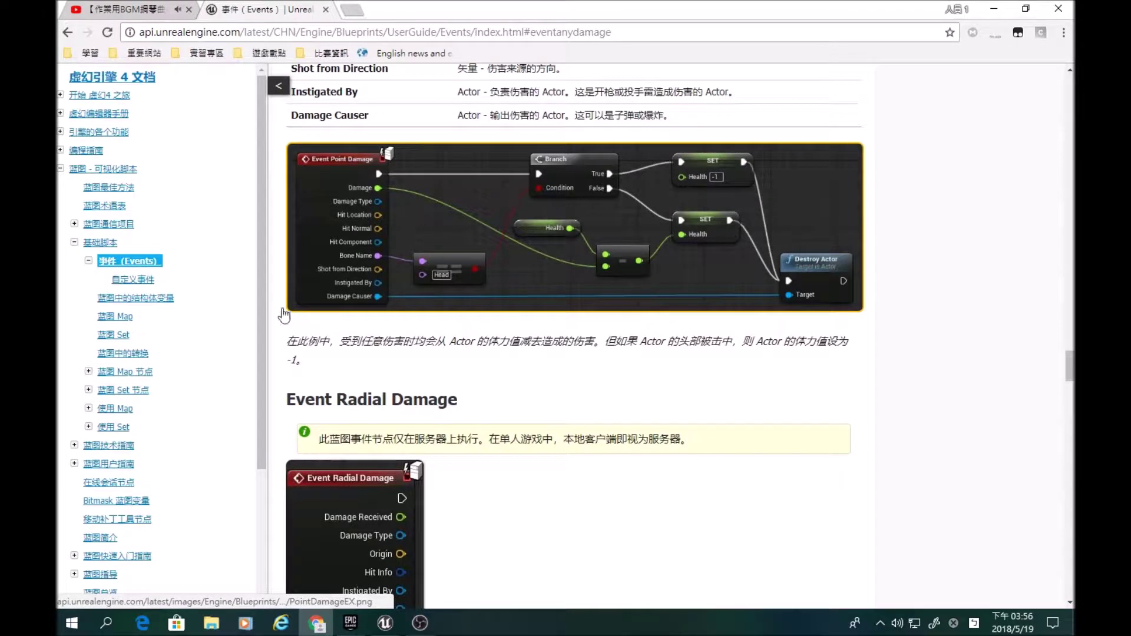
click(642, 170)
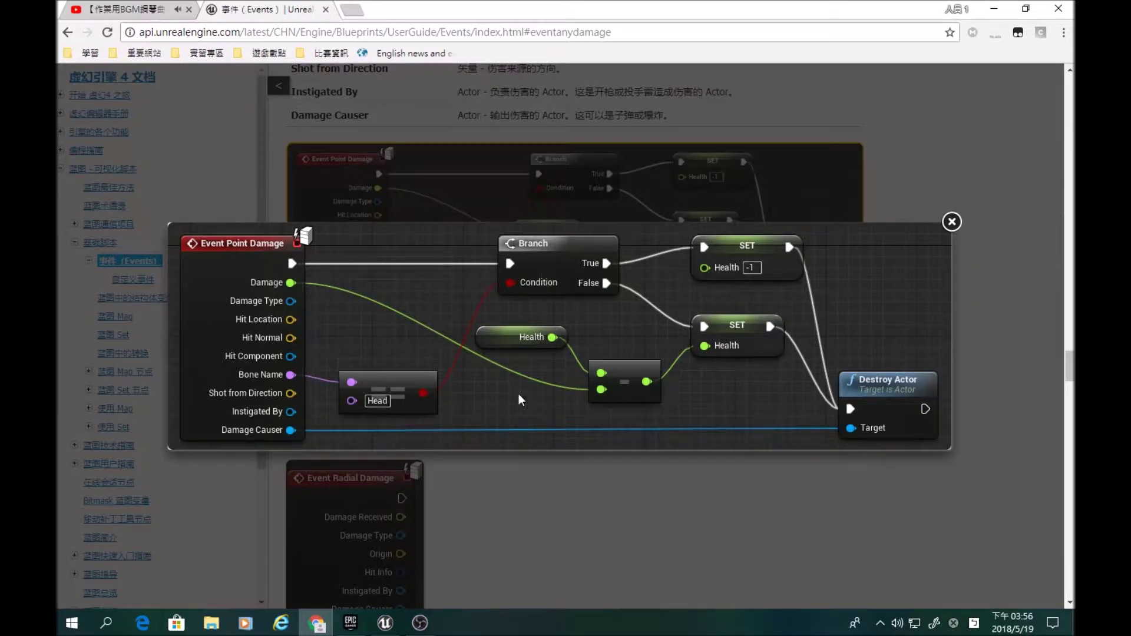
Close the Point Damage graph, then enlarge, study and close the Event Radial Damage example
click(952, 221)
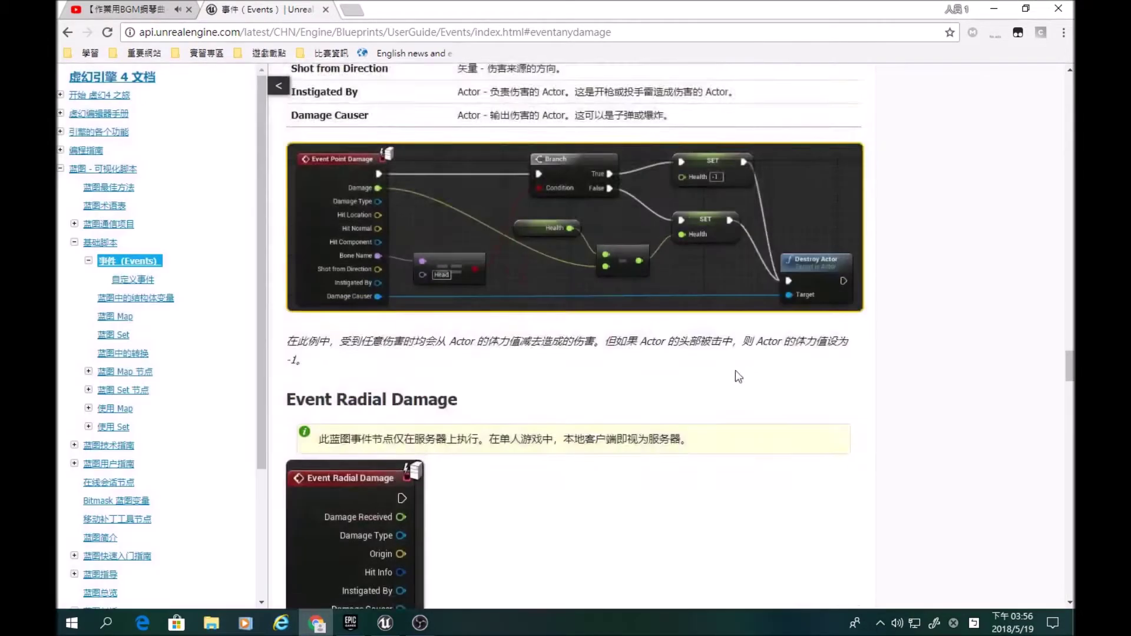
scroll(748, 379, down, 6)
scroll(578, 344, down, 5)
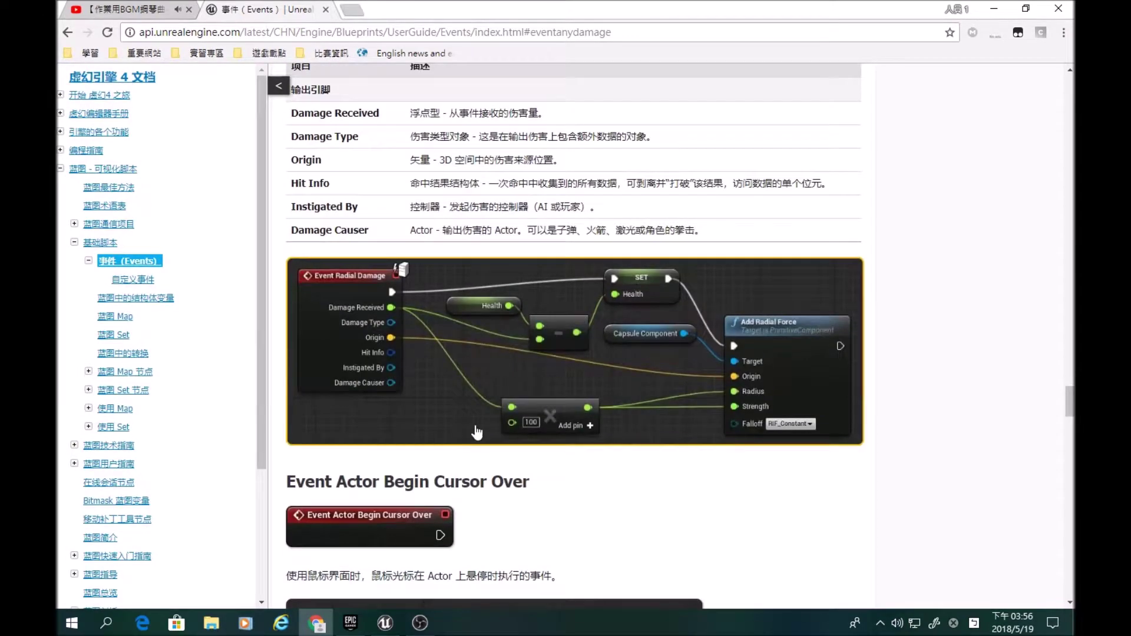
click(446, 369)
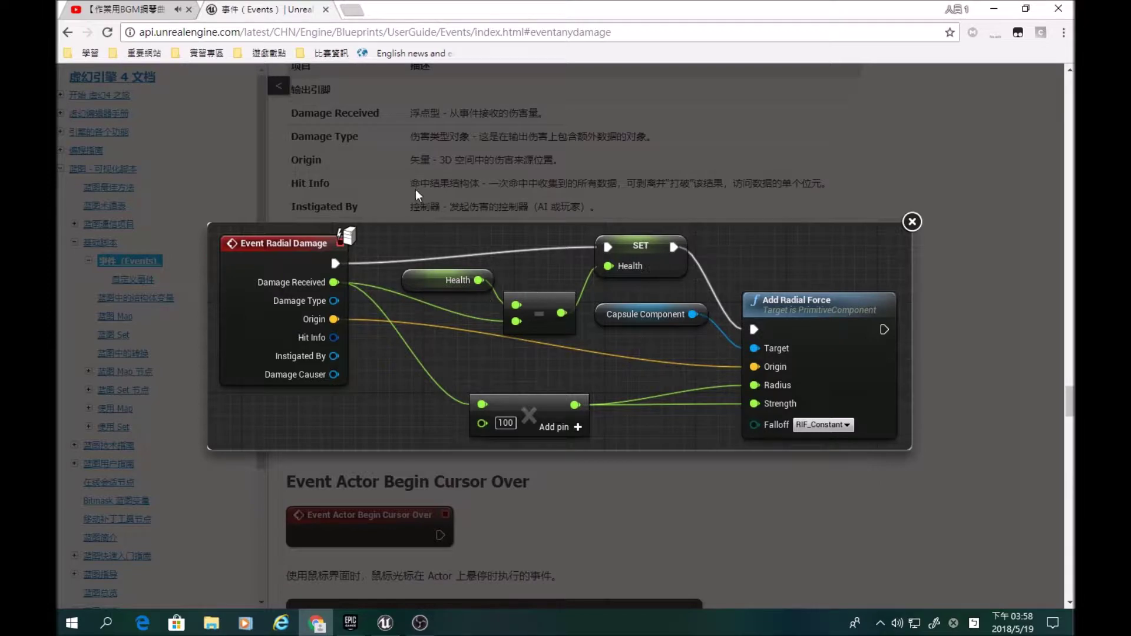
click(912, 221)
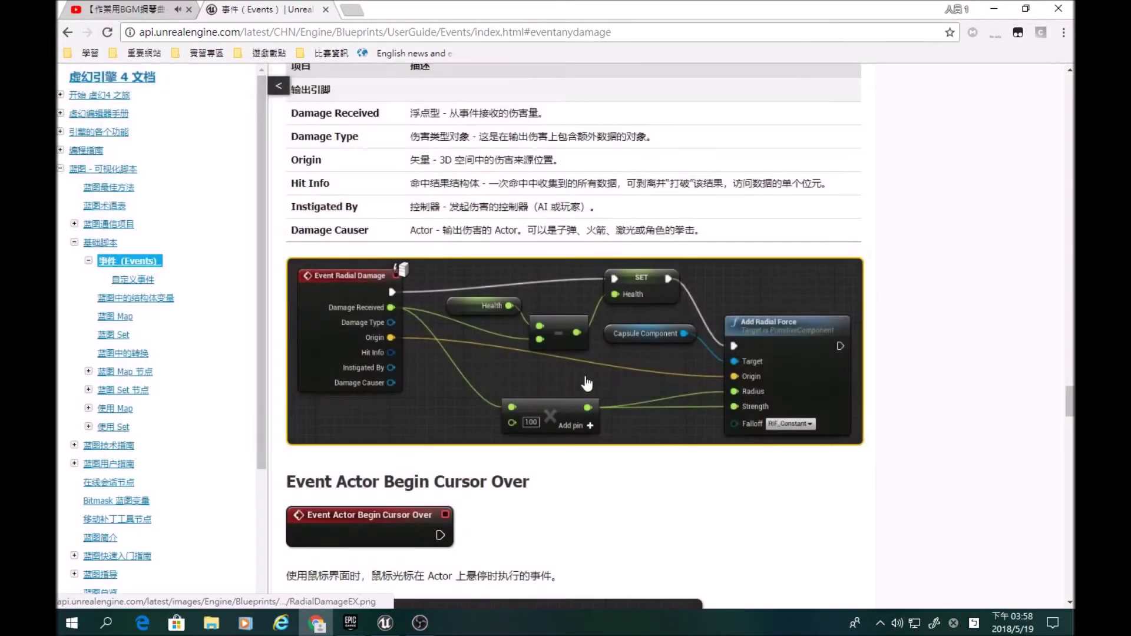
Read through the cursor-over, begin play, destroyed and tick event sections
scroll(900, 330, down, 5)
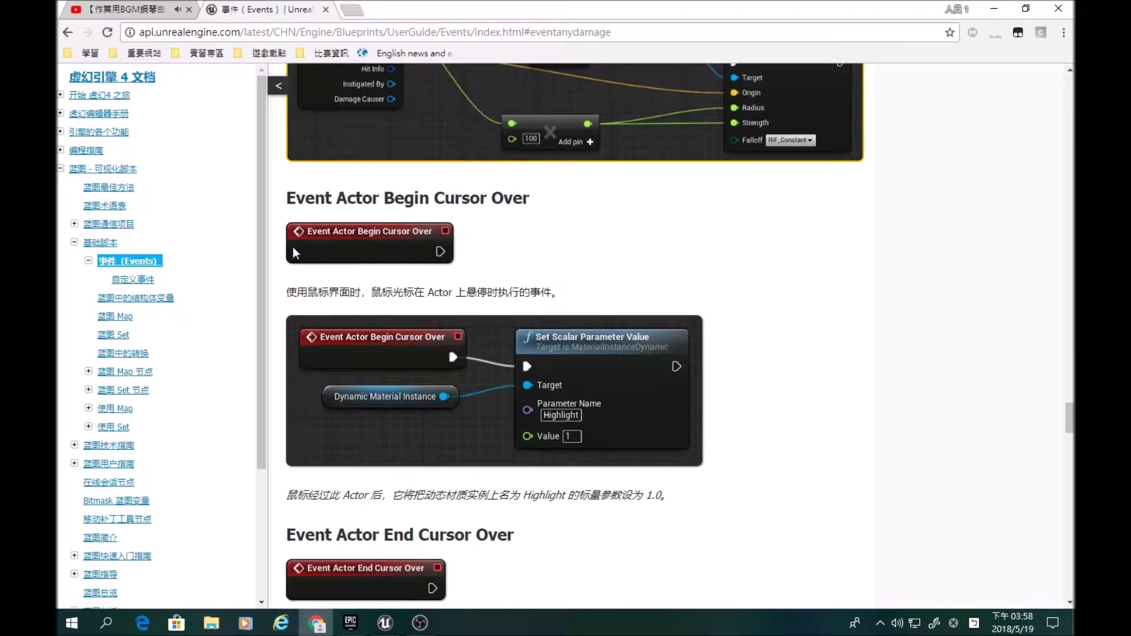
scroll(444, 329, down, 3)
scroll(444, 329, down, 1)
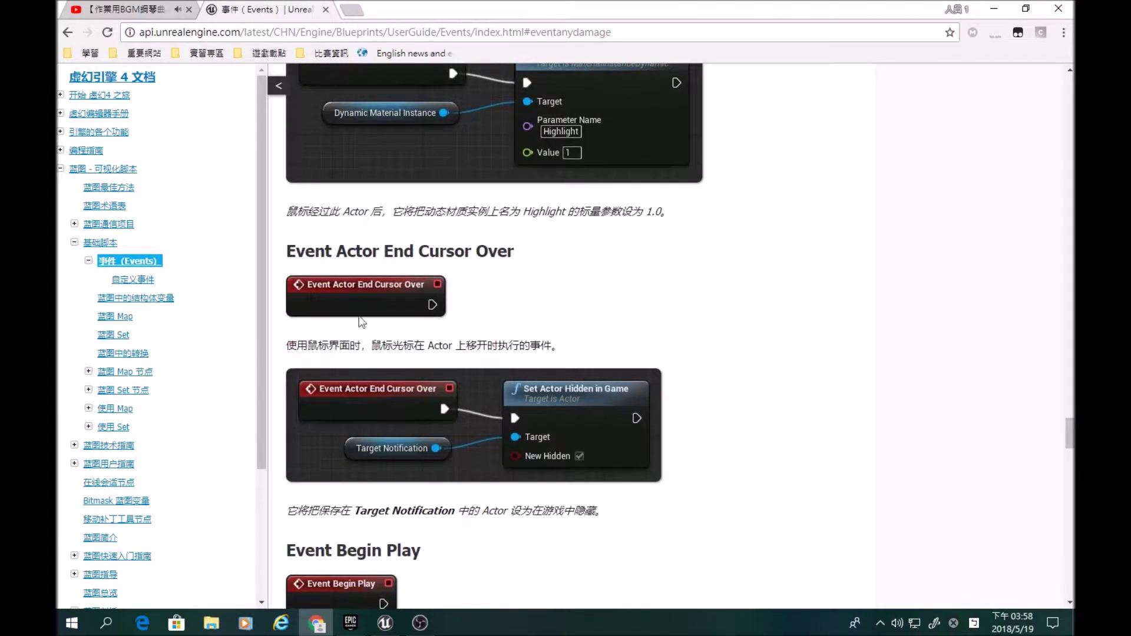
scroll(518, 365, up, 2)
scroll(527, 394, up, 3)
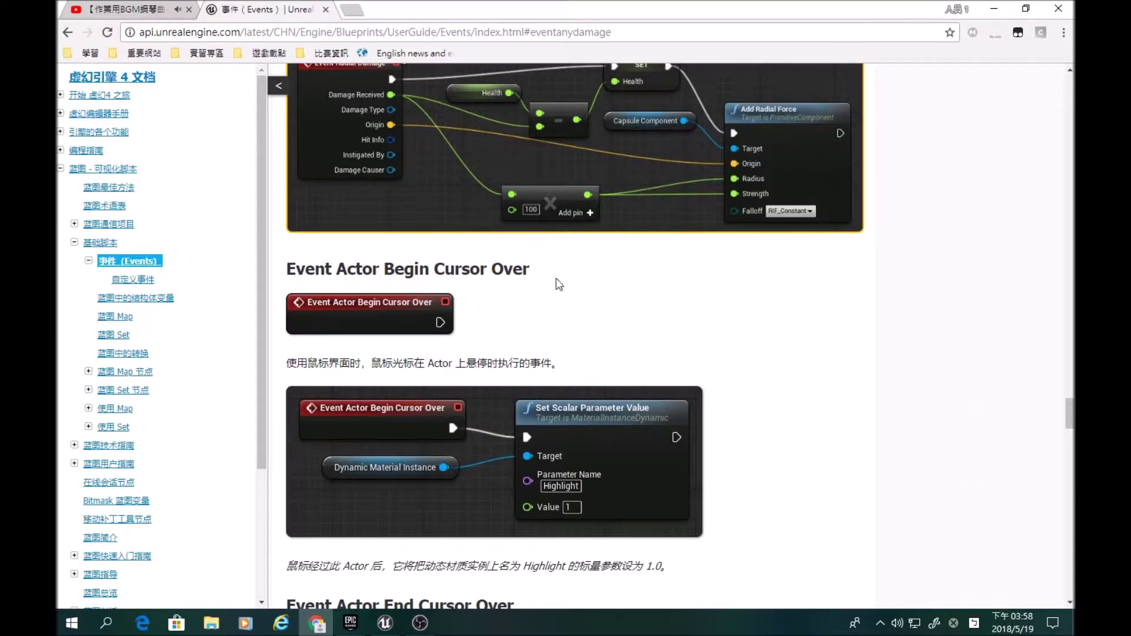
scroll(550, 282, down, 5)
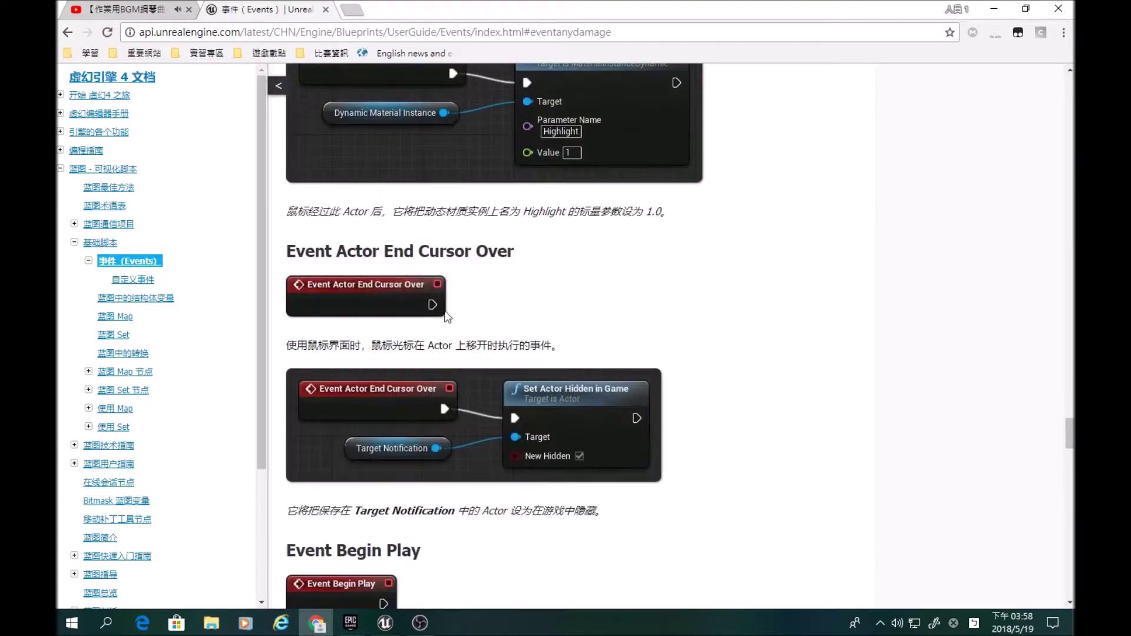
scroll(482, 278, down, 5)
scroll(482, 278, down, 1)
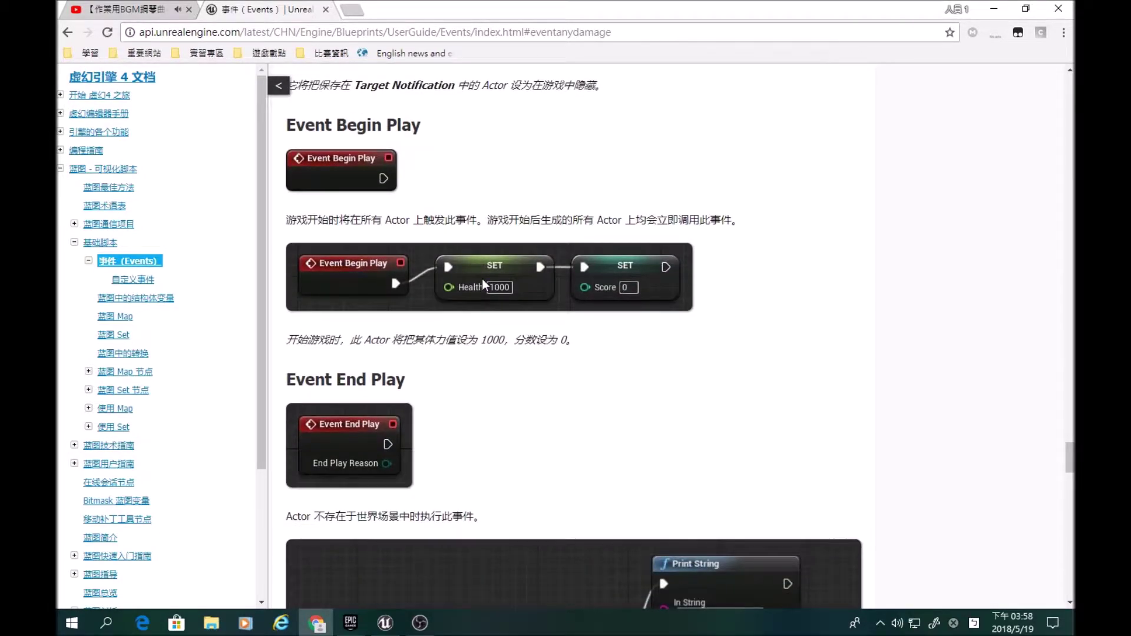
scroll(482, 278, down, 8)
scroll(482, 278, down, 4)
scroll(482, 278, down, 1)
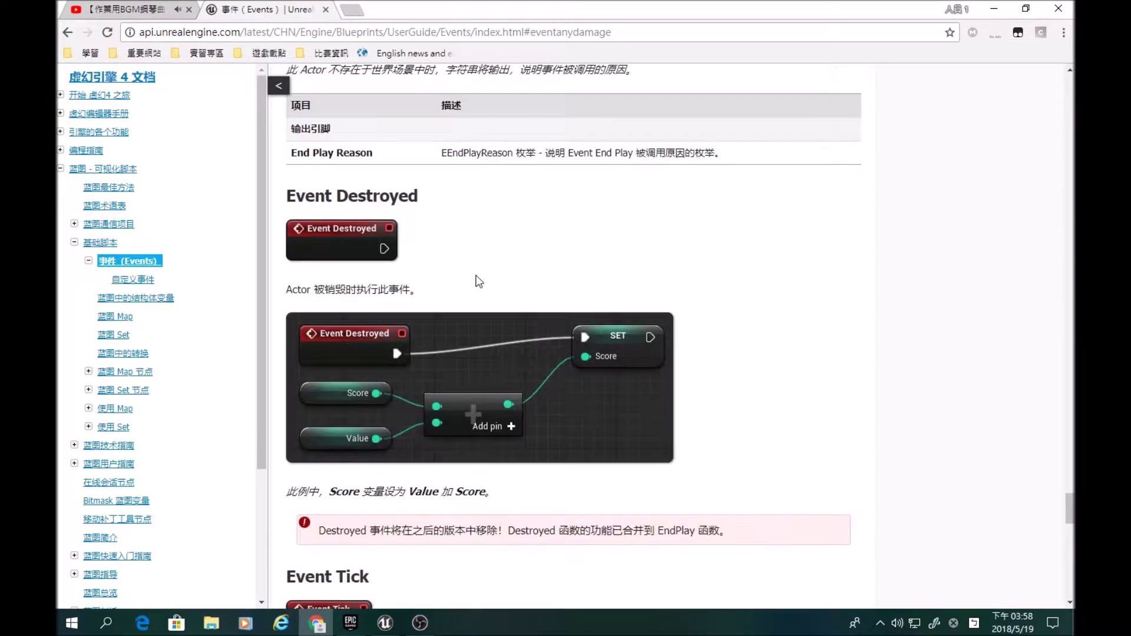
scroll(482, 278, down, 7)
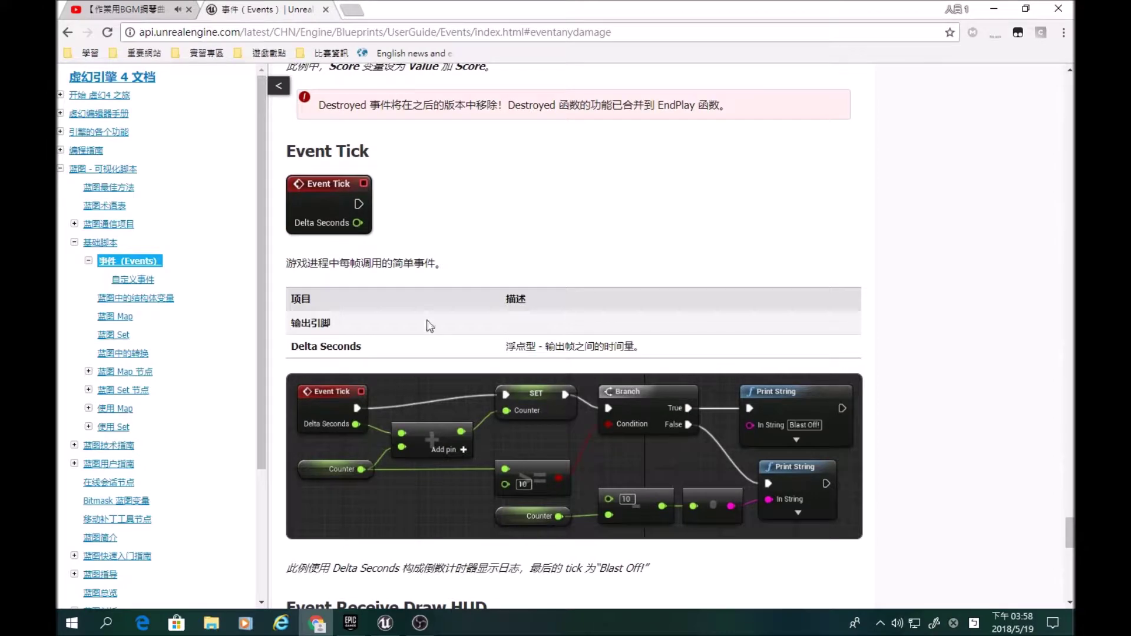
scroll(529, 271, up, 8)
scroll(627, 355, up, 2)
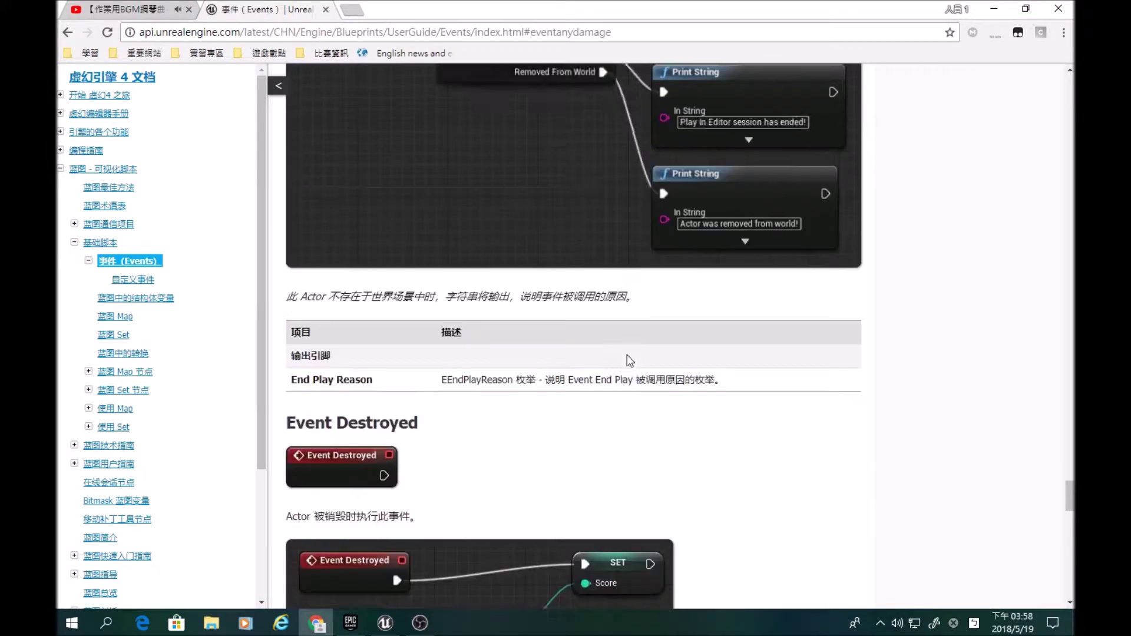
scroll(627, 355, up, 5)
drag(1070, 496, 1067, 562)
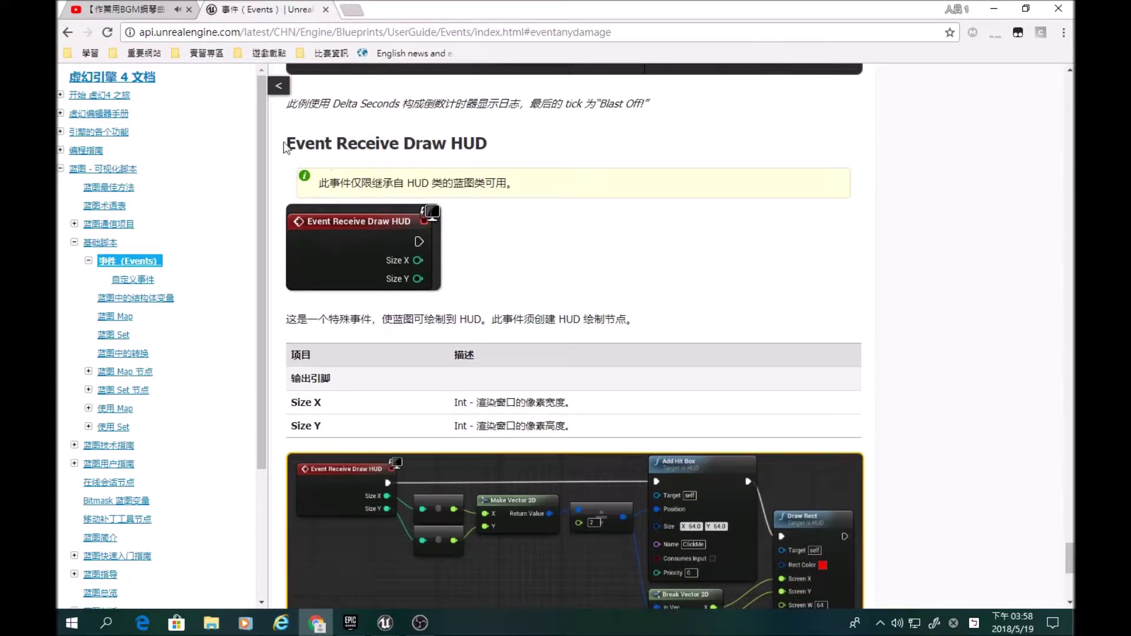
Review Event Receive Draw HUD with its Size X/Y pins and enlarge its example graph
drag(285, 144, 518, 148)
click(738, 274)
scroll(737, 268, down, 5)
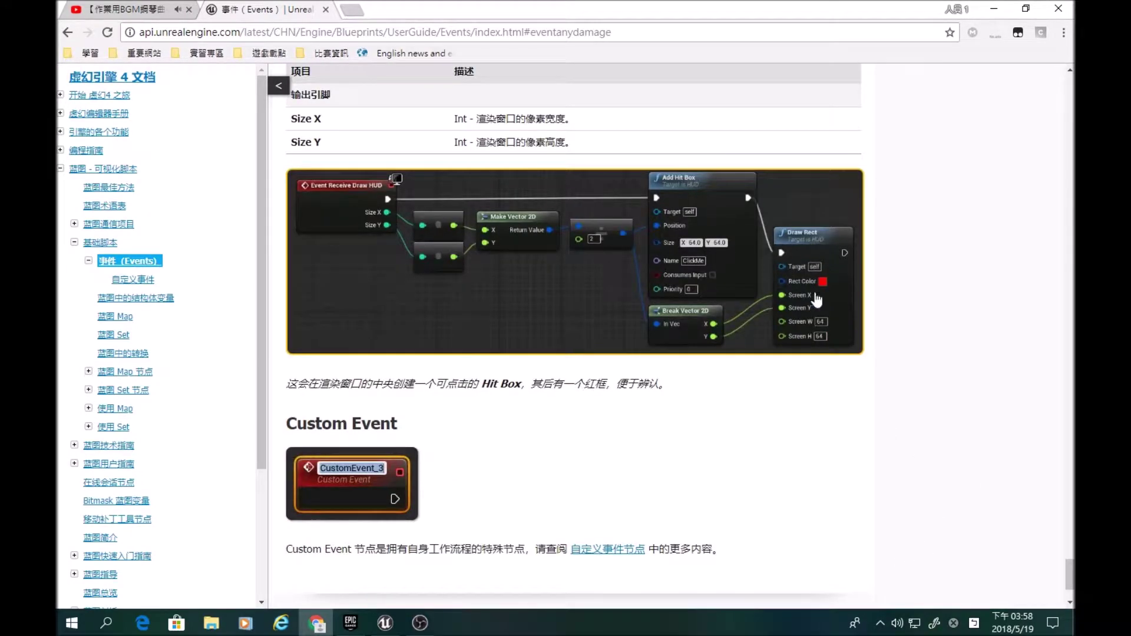
scroll(791, 368, up, 5)
scroll(850, 530, down, 3)
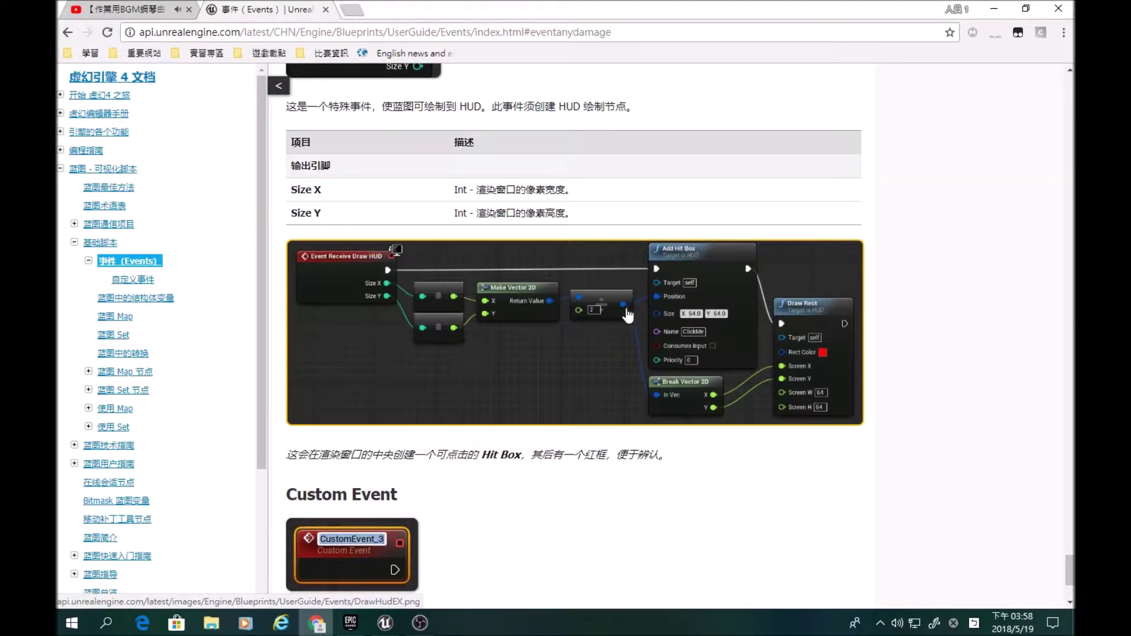
click(684, 388)
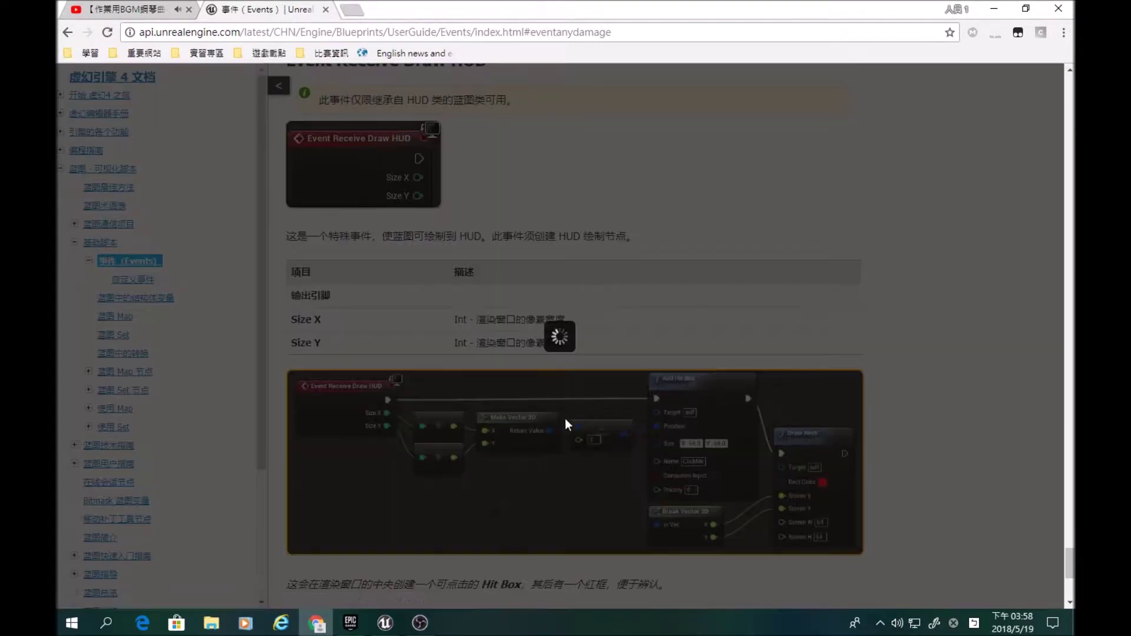
Close the Draw HUD graph and read the Custom Event section text
click(977, 202)
scroll(530, 283, down, 5)
scroll(565, 330, up, 6)
scroll(566, 330, up, 5)
scroll(660, 330, down, 11)
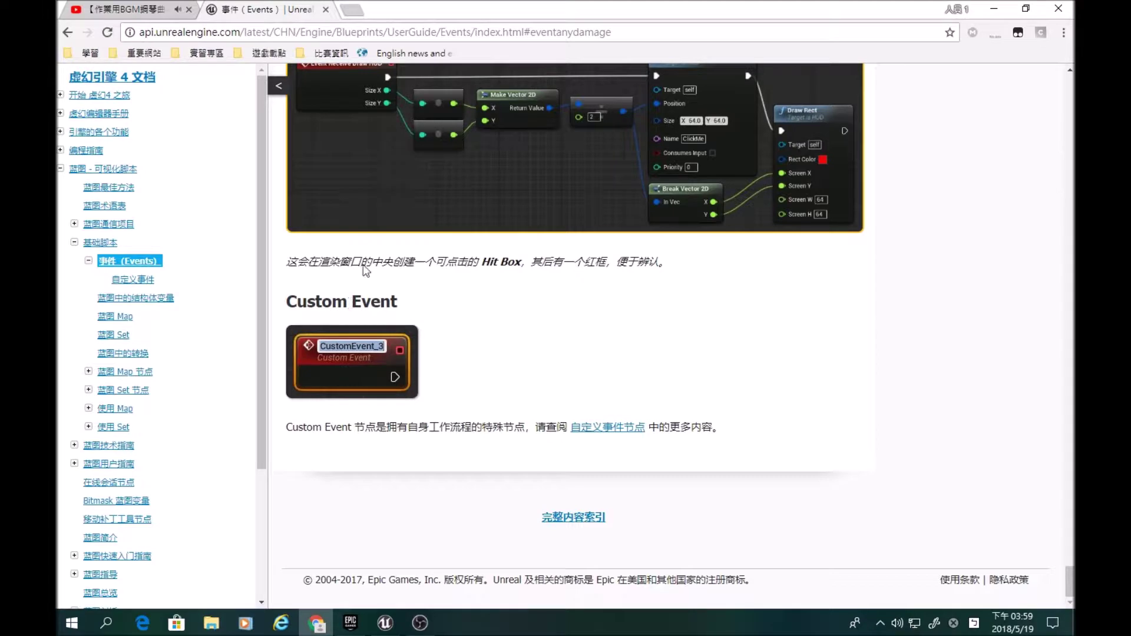
drag(292, 298, 446, 308)
click(346, 299)
drag(554, 306, 236, 313)
click(714, 402)
Jump to Custom Event from the page contents, then return to the Unreal Editor
drag(1070, 580, 1071, 31)
drag(1068, 581, 1069, 82)
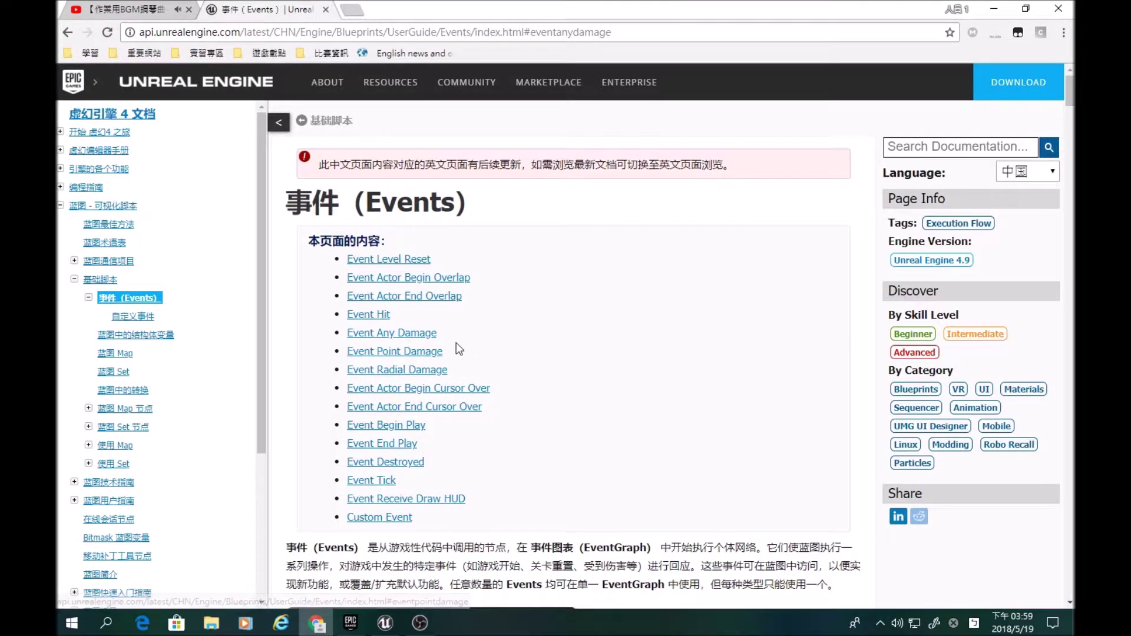
scroll(460, 360, down, 1)
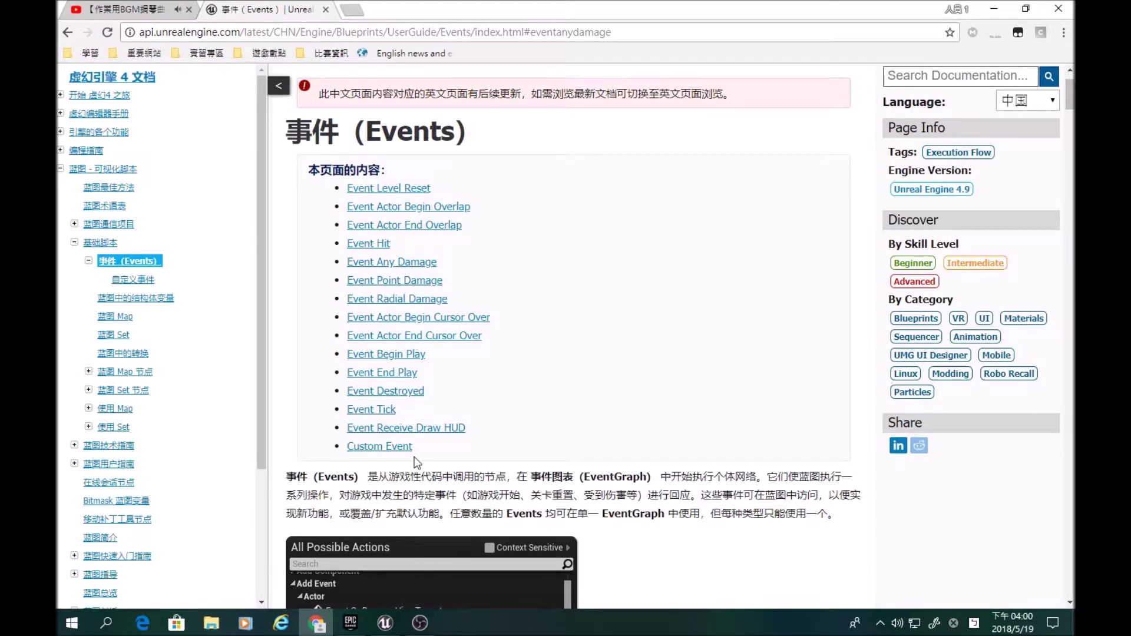
scroll(713, 339, down, 5)
scroll(594, 342, up, 6)
scroll(342, 357, down, 2)
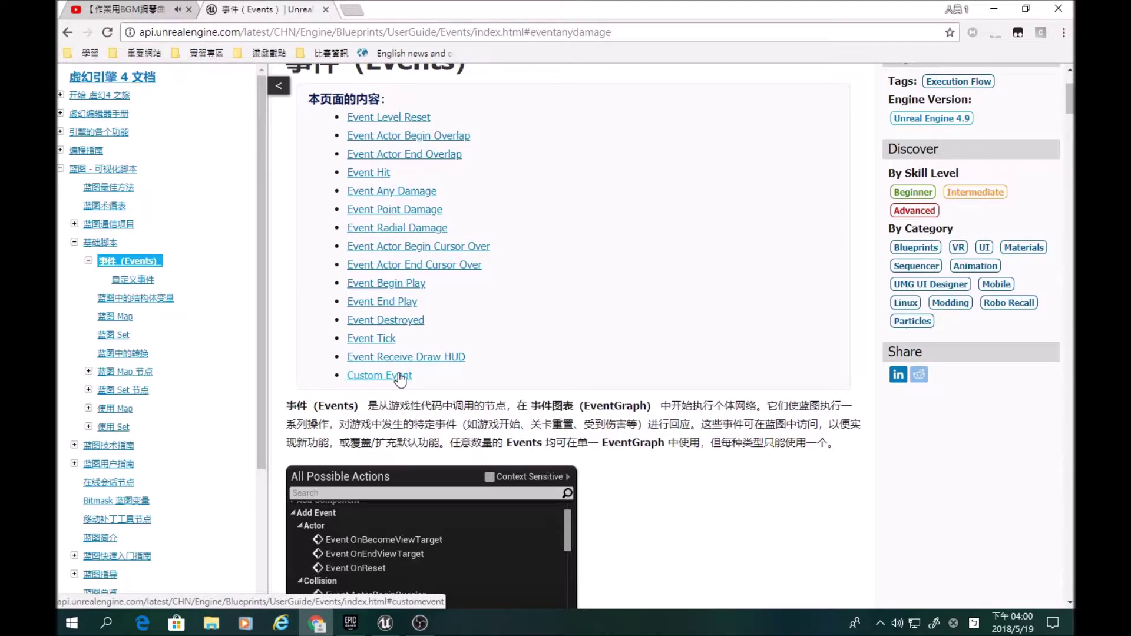
click(401, 377)
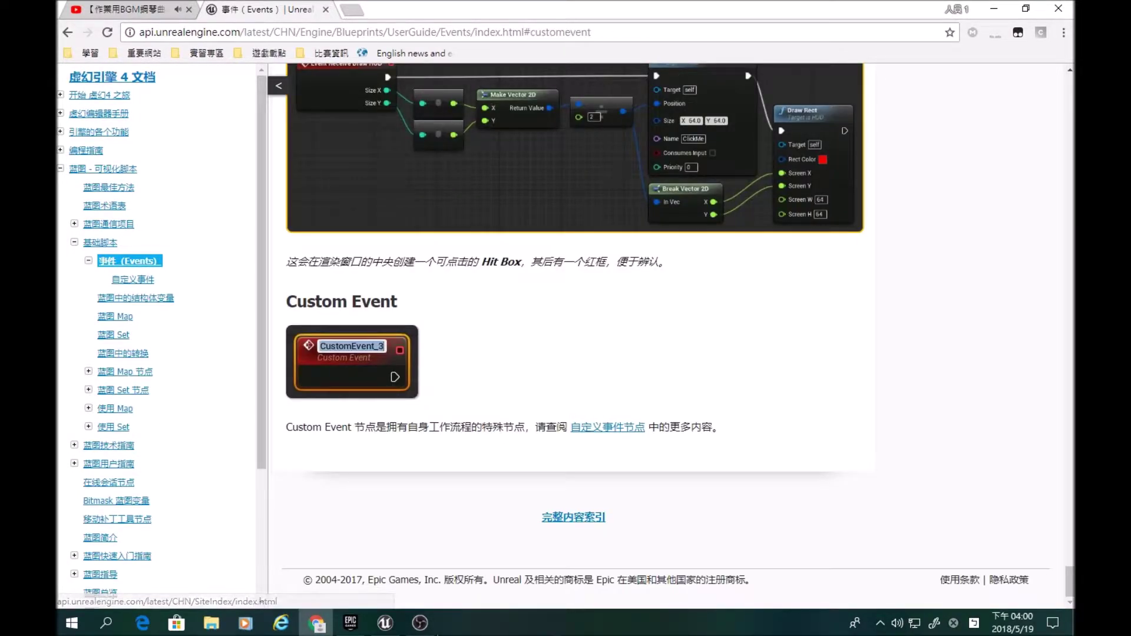
click(386, 623)
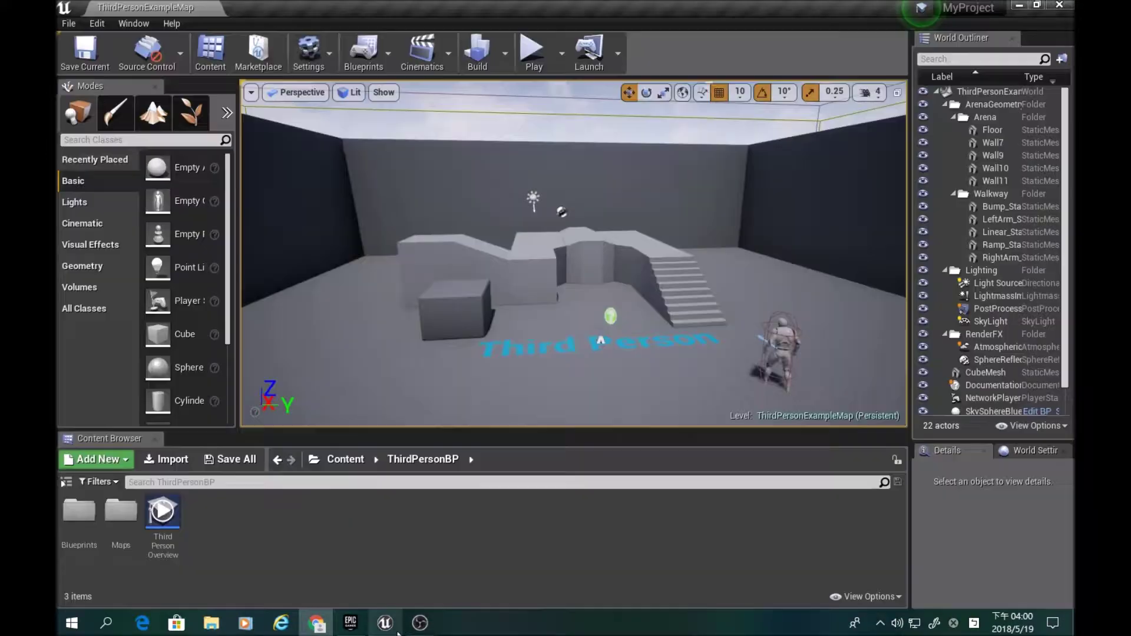
Open the ThirdPersonCharacter blueprint from the Blueprints folder in a maximized editor
mouse_move(477, 356)
right_down()
mouse_move(494, 197)
mouse_move(519, 282)
right_up()
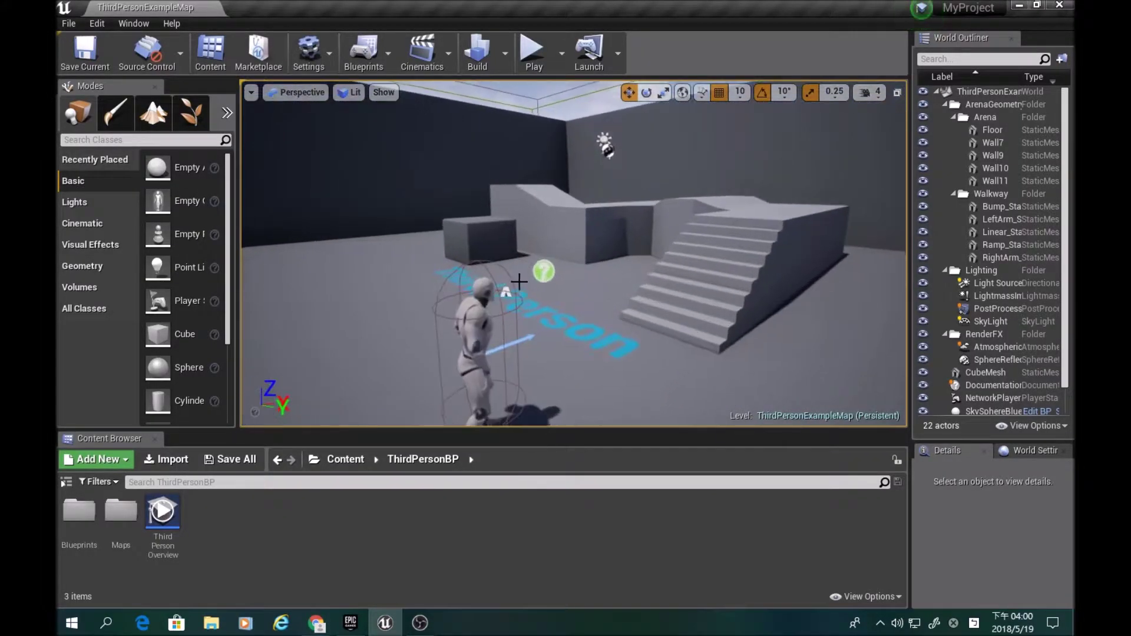
click(422, 52)
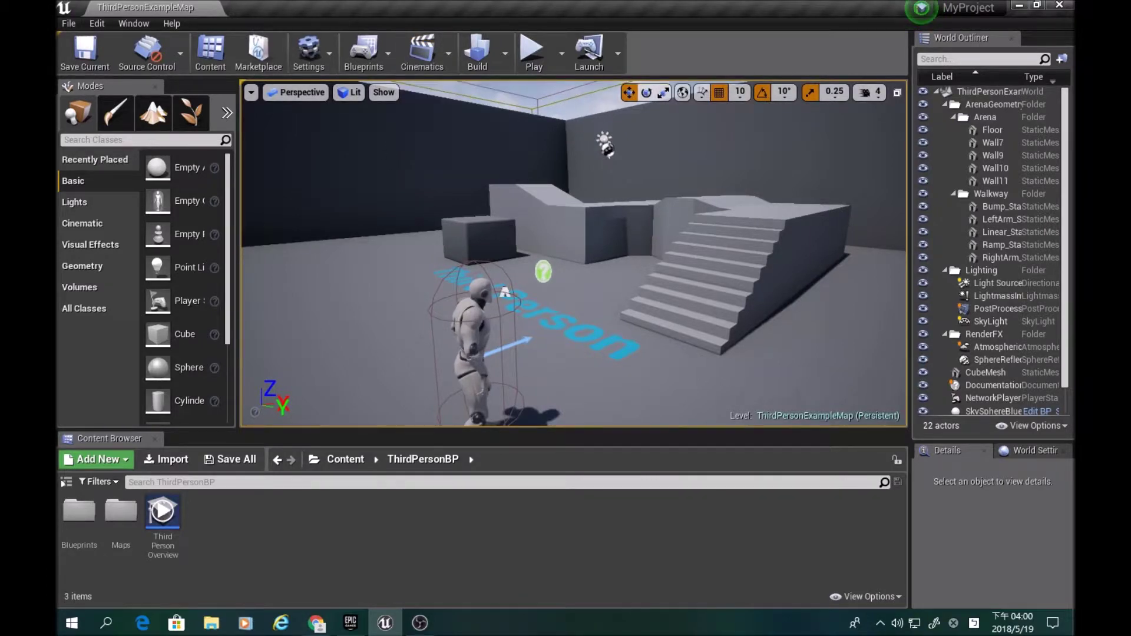
click(480, 306)
right_drag(574, 253, 574, 253)
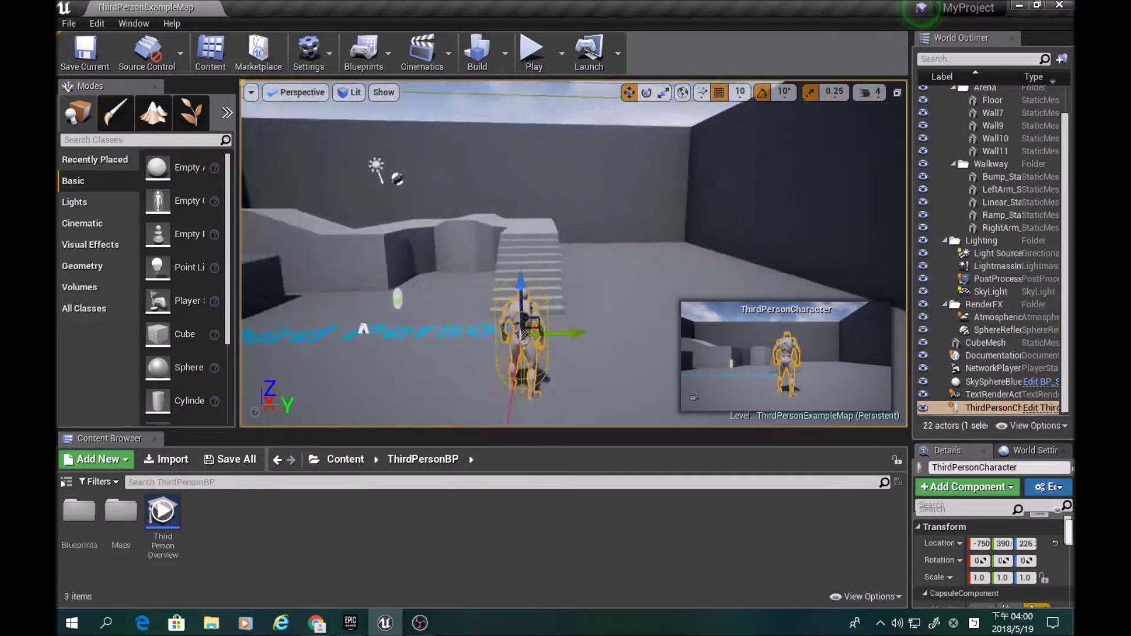
double_click(79, 511)
double_click(79, 510)
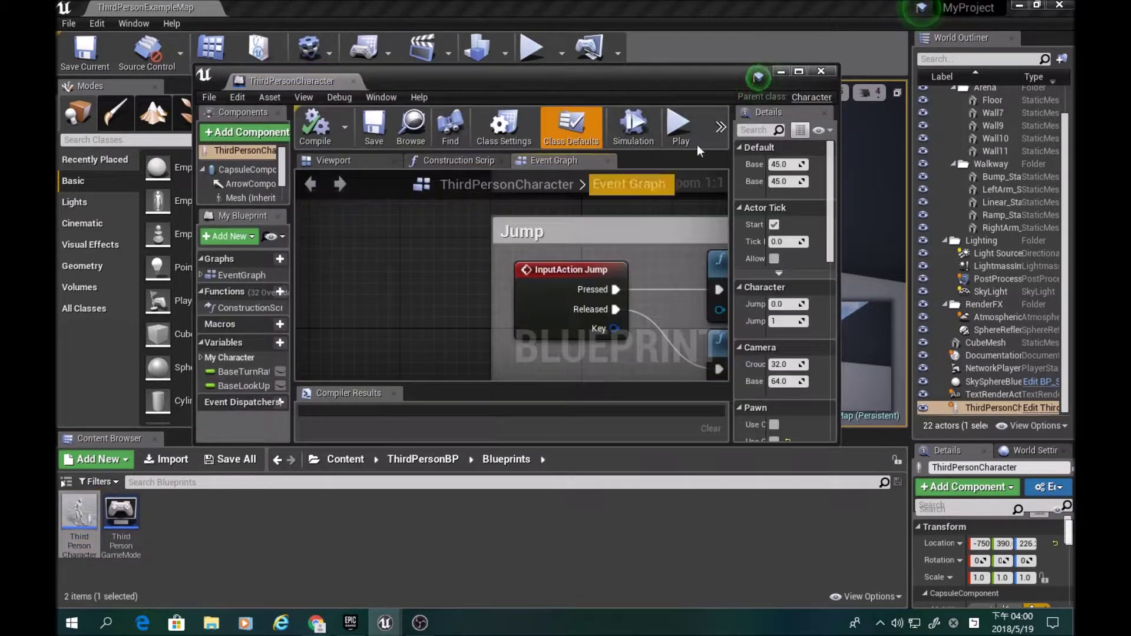
click(795, 73)
Add a Custom Event node in the Event Graph and name it 觸發特效
scroll(472, 378, down, 1)
scroll(472, 378, down, 5)
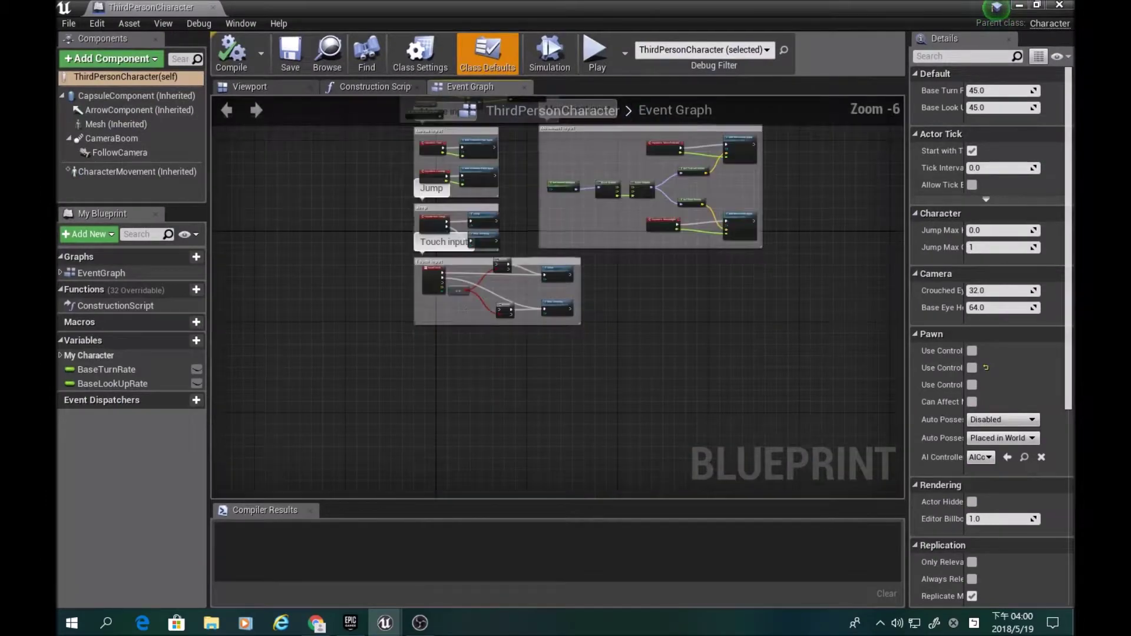
scroll(409, 330, up, 6)
right_click(439, 225)
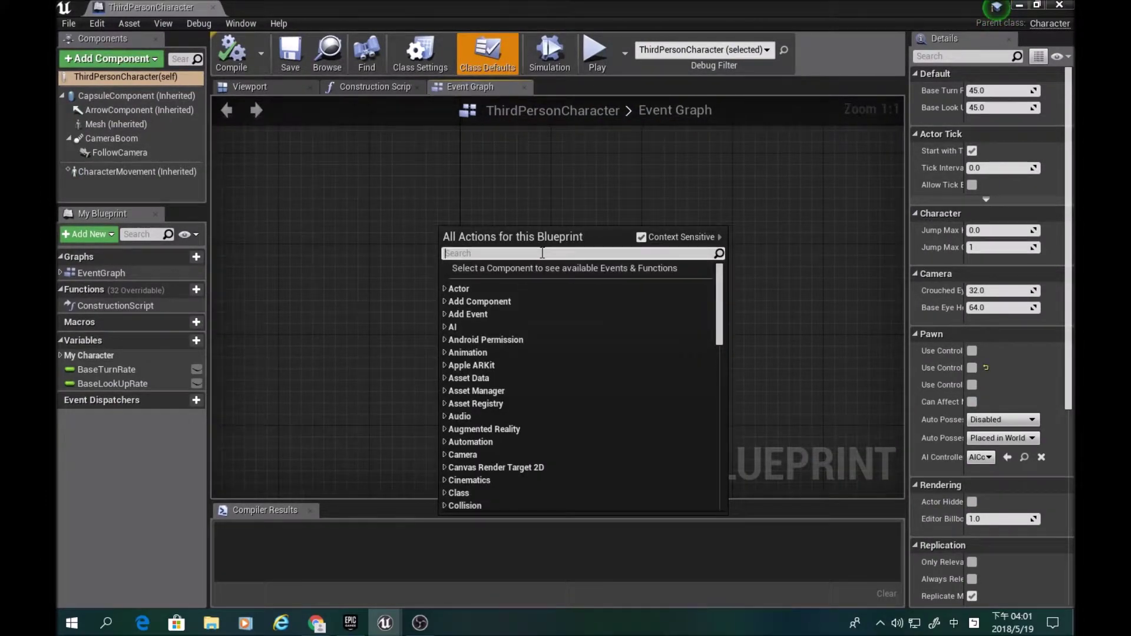
text(add cus)
key(Return)
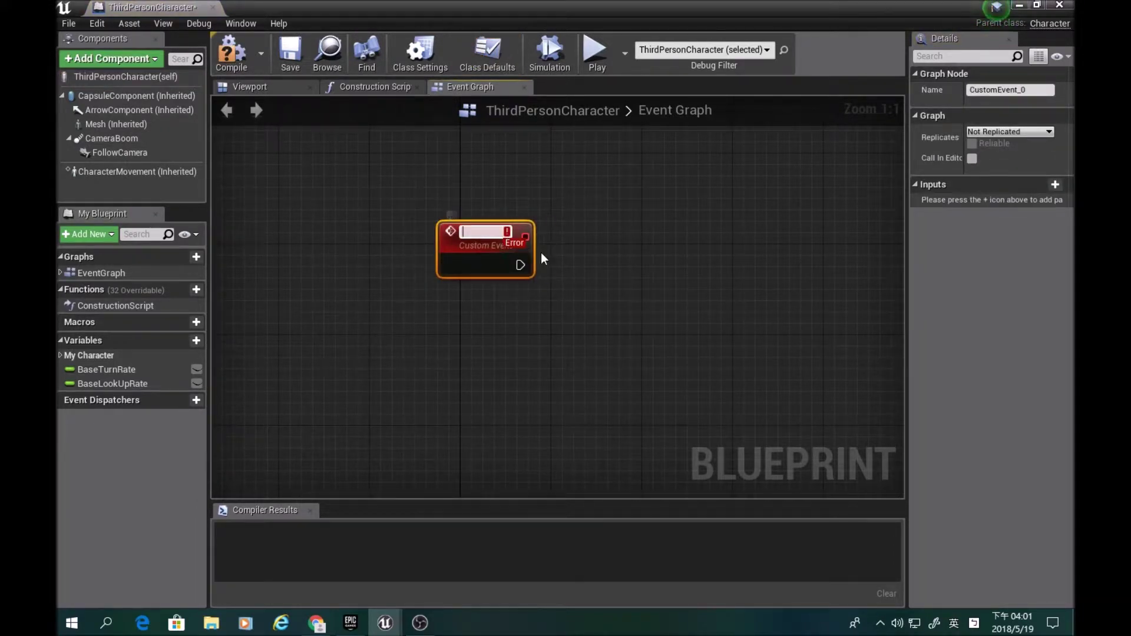
key(shift)
text(觸發特效)
key(Return)
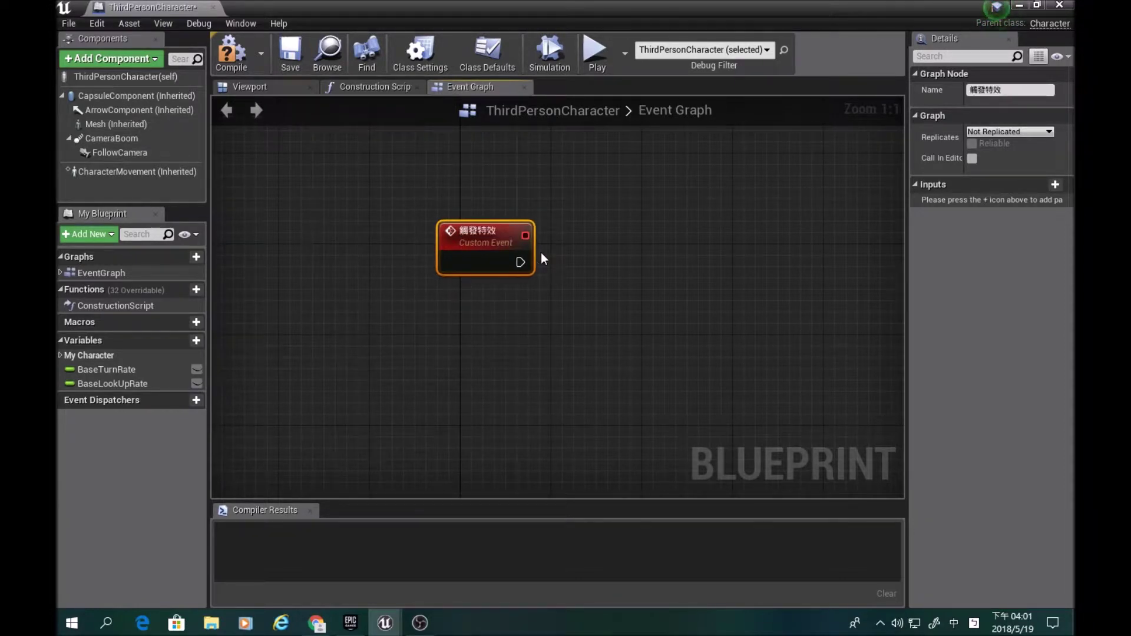
Position the 觸發特效 event node in the graph and reopen its name for editing
right_drag(542, 254, 489, 322)
drag(339, 241, 428, 196)
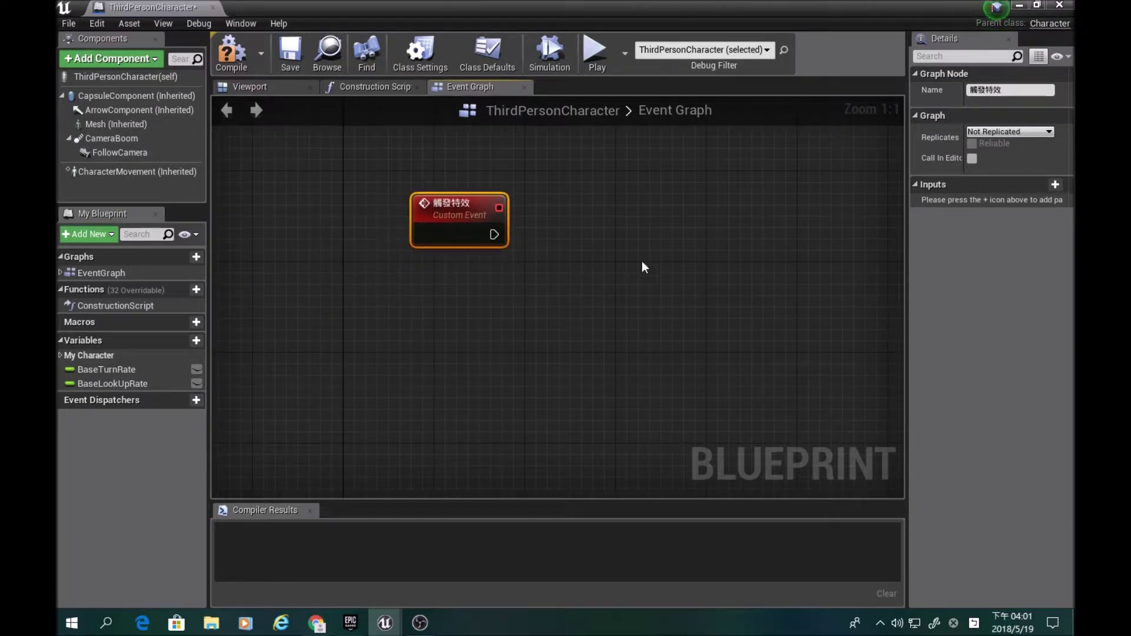
click(558, 328)
right_drag(558, 328, 558, 369)
right_drag(563, 260, 568, 295)
click(457, 286)
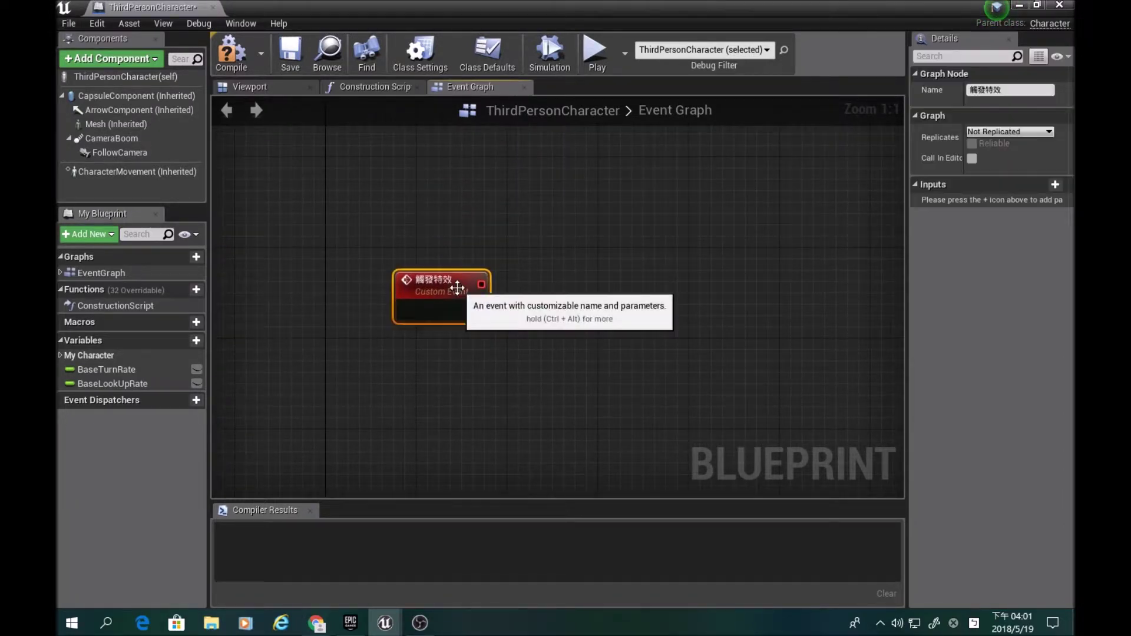
right_drag(506, 311, 486, 430)
scroll(466, 366, down, 4)
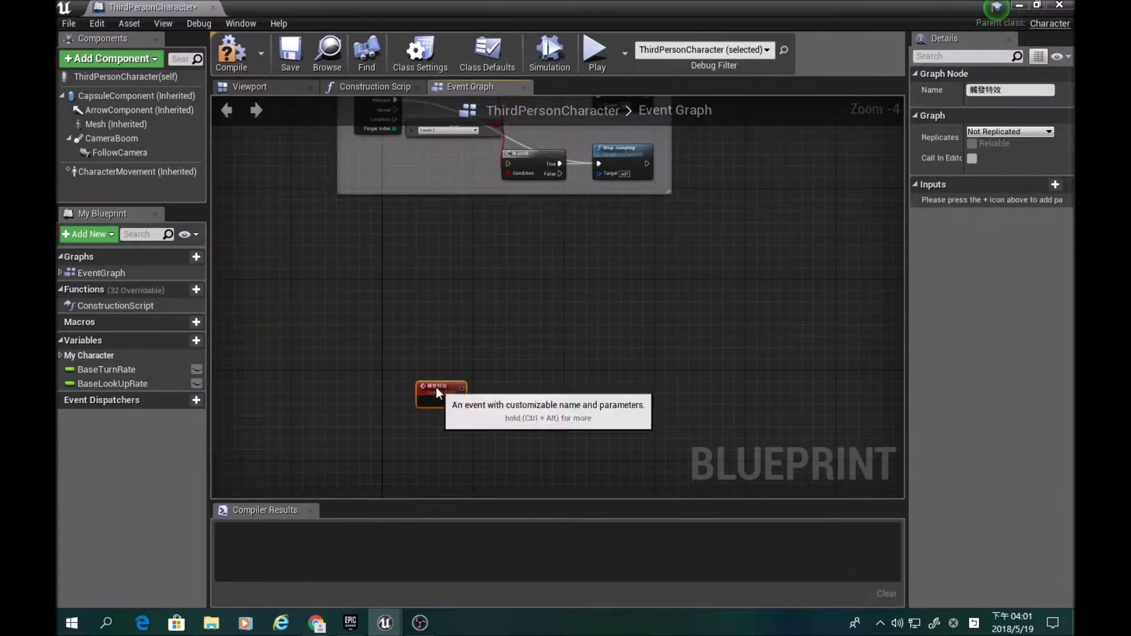
drag(436, 387, 370, 235)
scroll(500, 316, up, 4)
right_drag(339, 284, 521, 273)
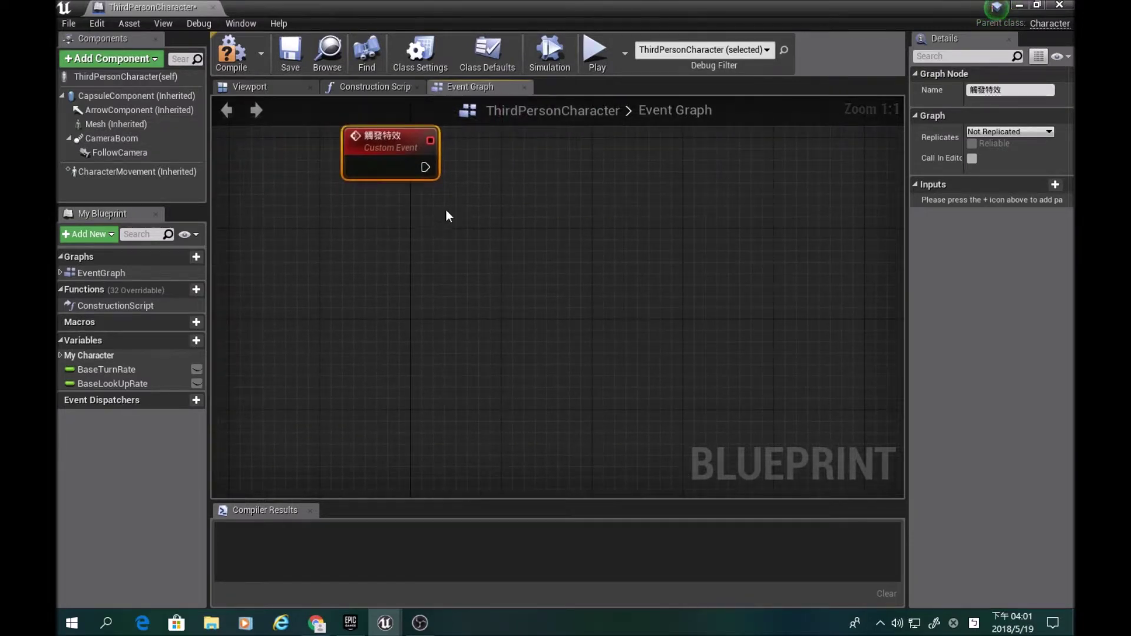
drag(384, 134, 381, 243)
double_click(382, 243)
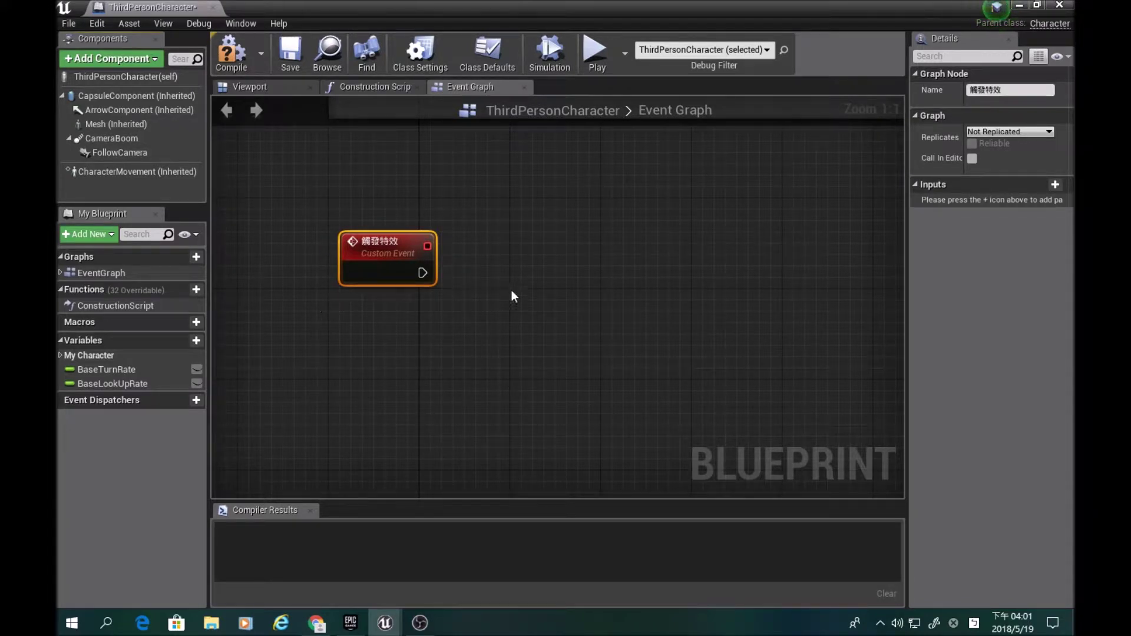
Wire the 觸發特效 event's execution output into a new Spawn Emitter at Location node
right_drag(441, 294, 377, 261)
drag(405, 242, 633, 234)
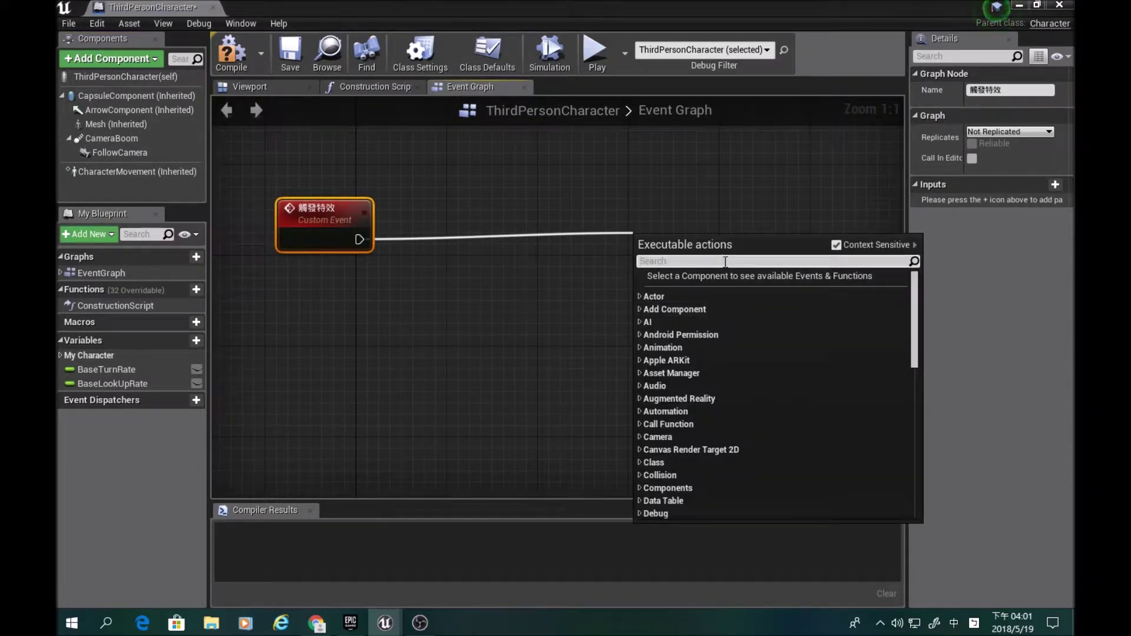
text(spawe)
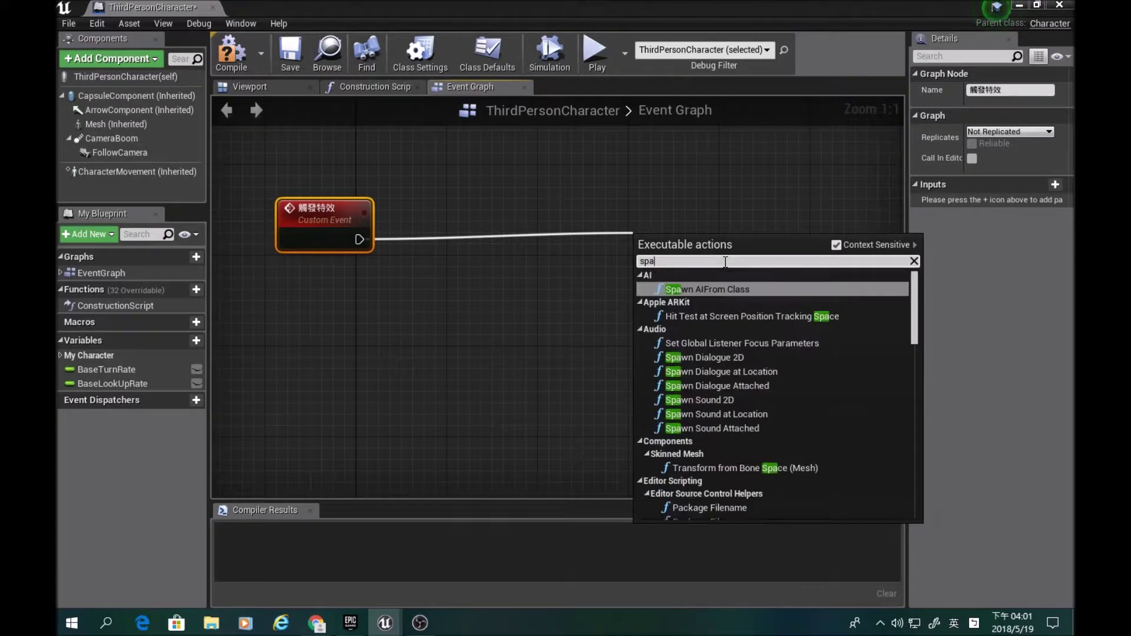
key(BackSpace)
text(e)
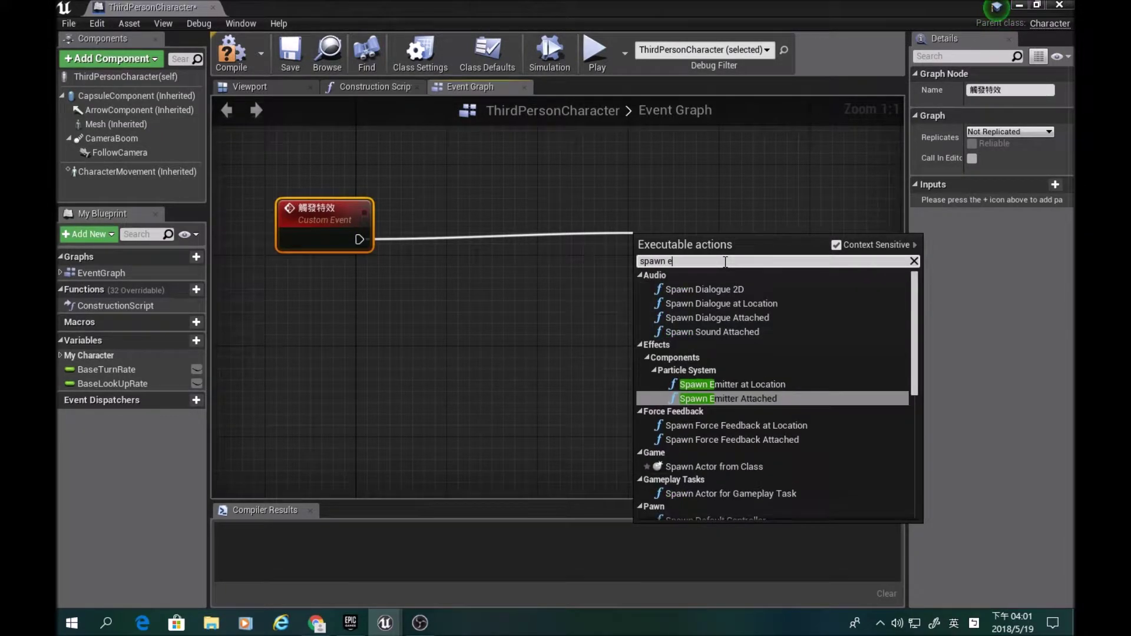
key(Up)
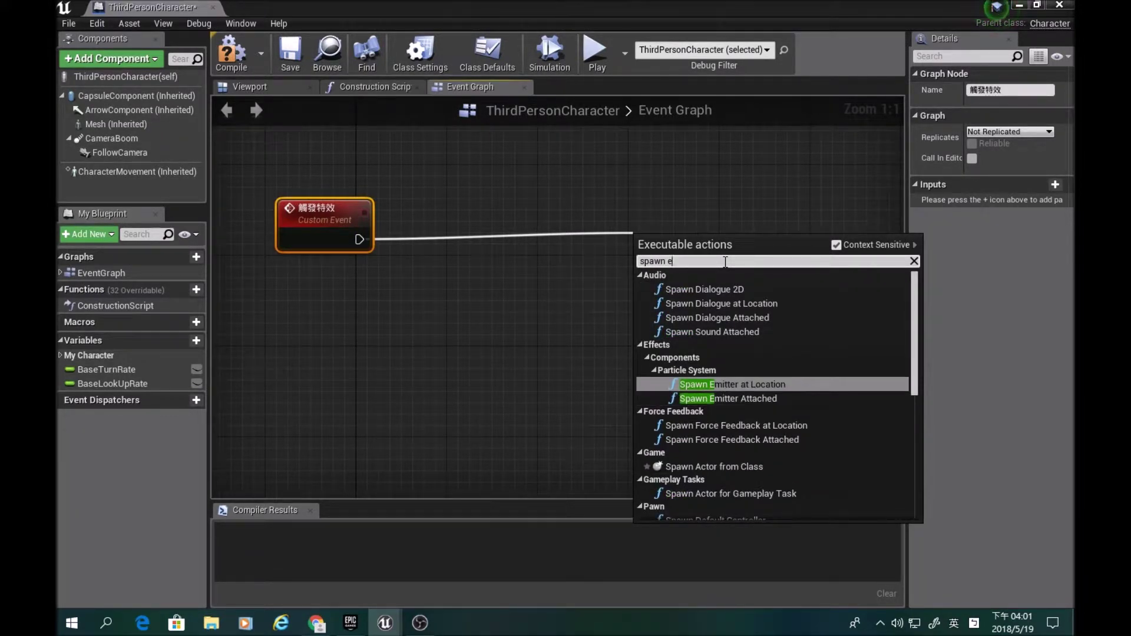
key(Return)
drag(723, 260, 550, 242)
Drop a Mesh reference into the graph, trying and then deleting a GetWorldLocation node
drag(471, 297, 343, 384)
text(Get)
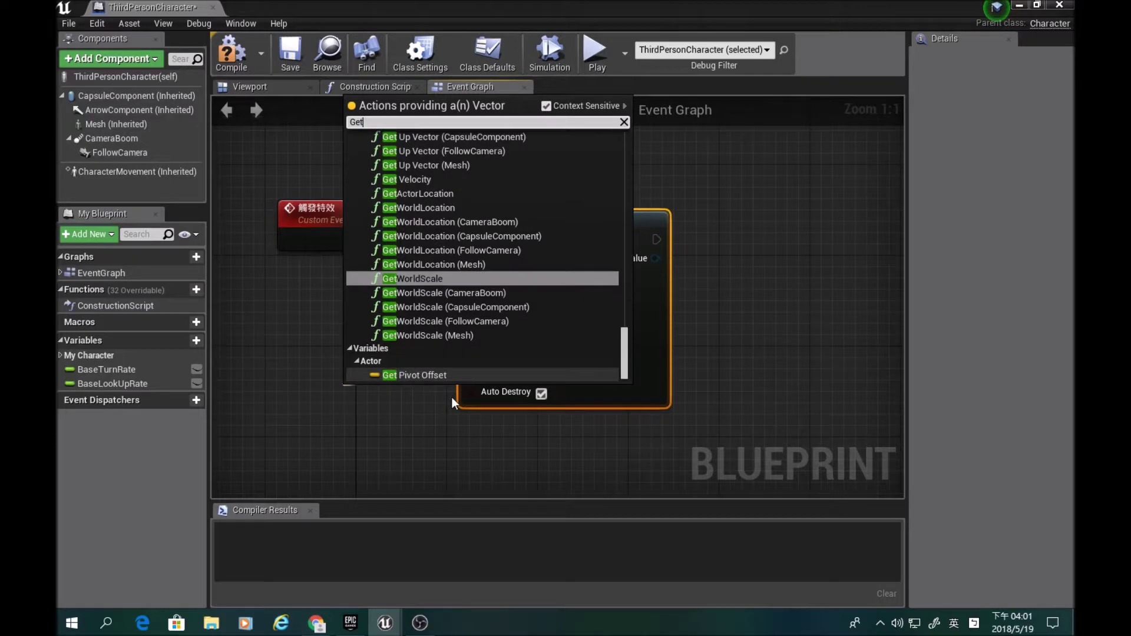
key(Escape)
click(95, 125)
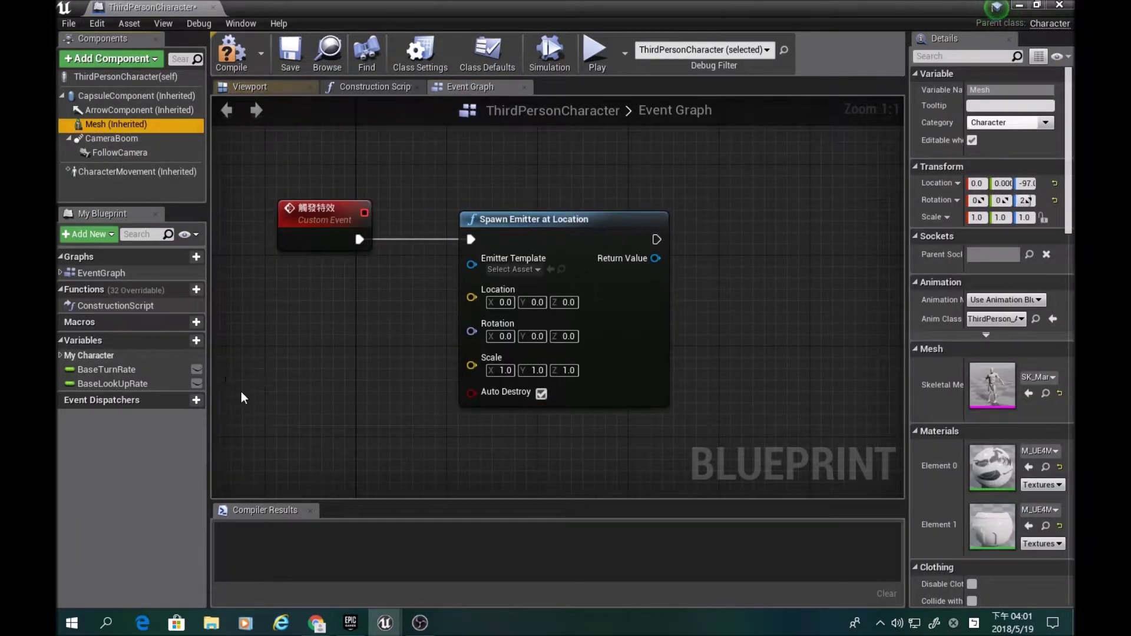
right_drag(242, 406, 366, 407)
mouse_move(100, 125)
mouse_down()
mouse_move(371, 406)
mouse_move(340, 387)
mouse_move(408, 374)
mouse_up()
text(get)
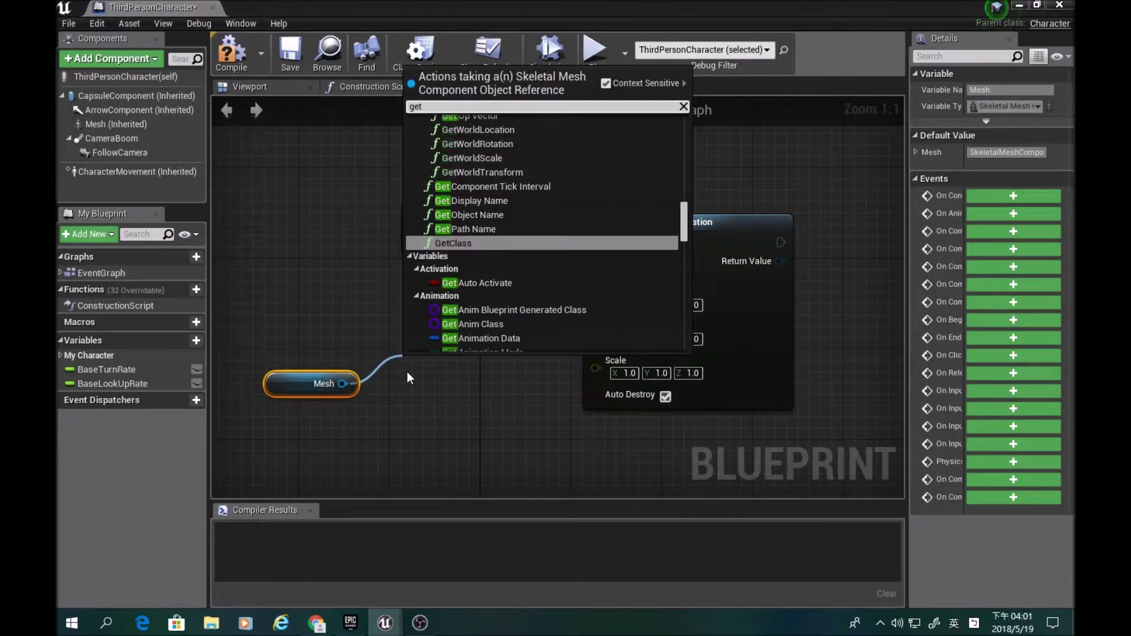
text( loc)
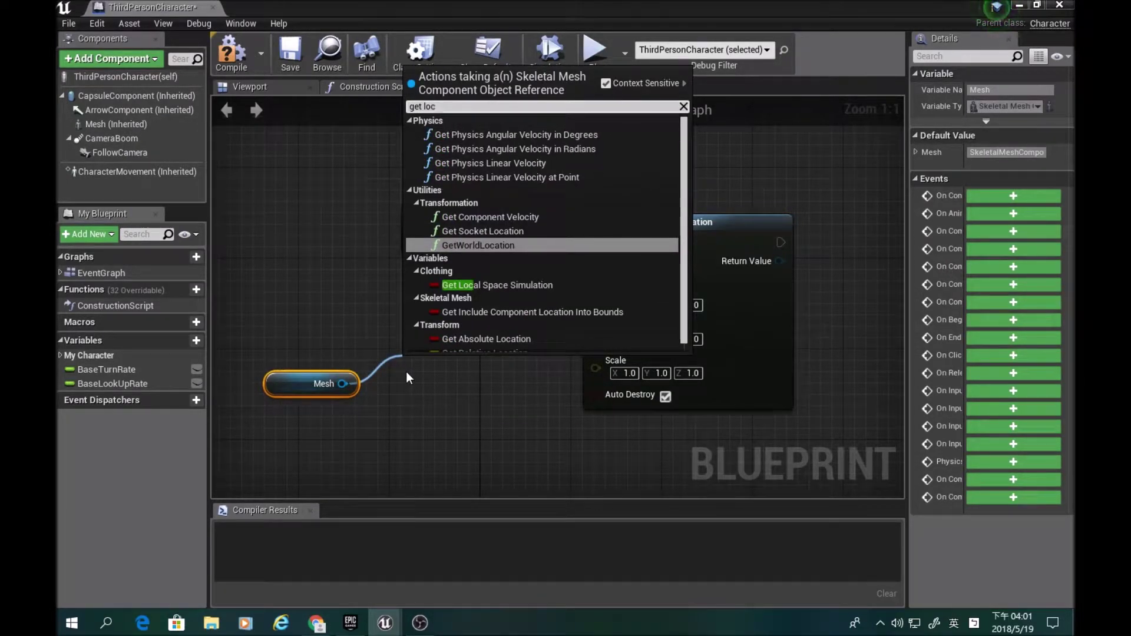
key(Return)
drag(533, 400, 554, 399)
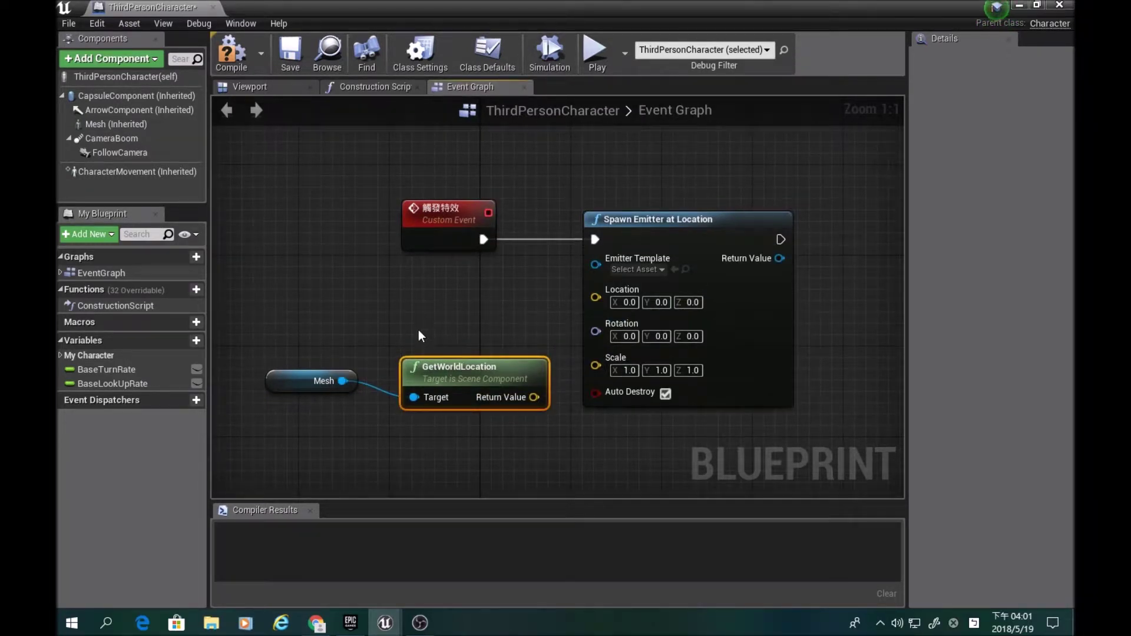
key(Delete)
Add Get Socket Location from Mesh and feed its Return Value into the emitter's Location
drag(343, 381, 410, 435)
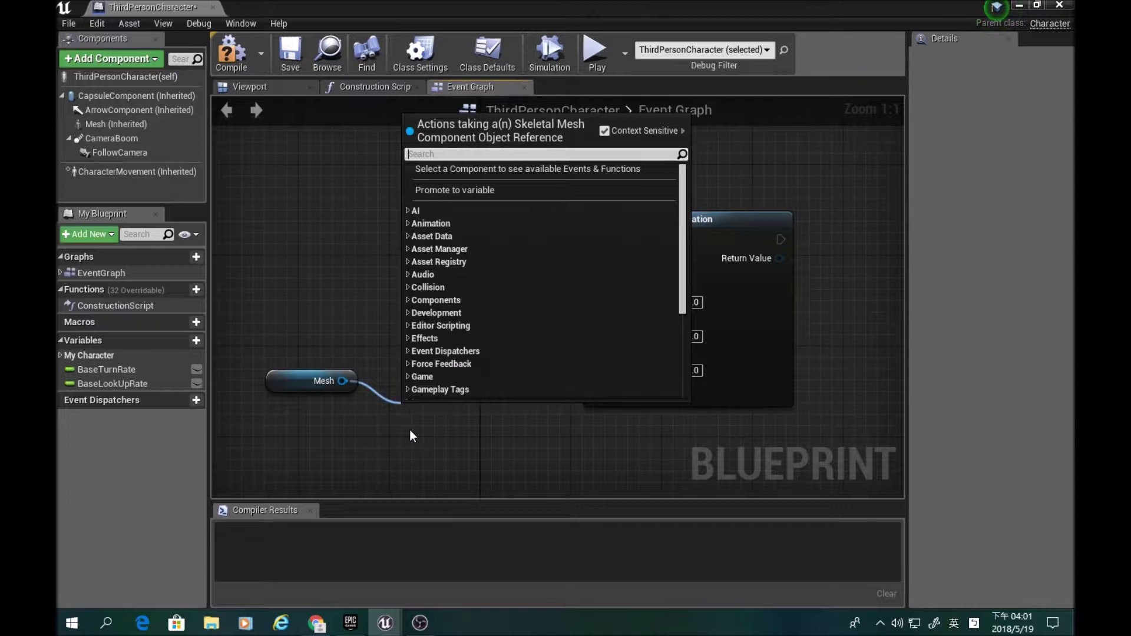
text(get soc)
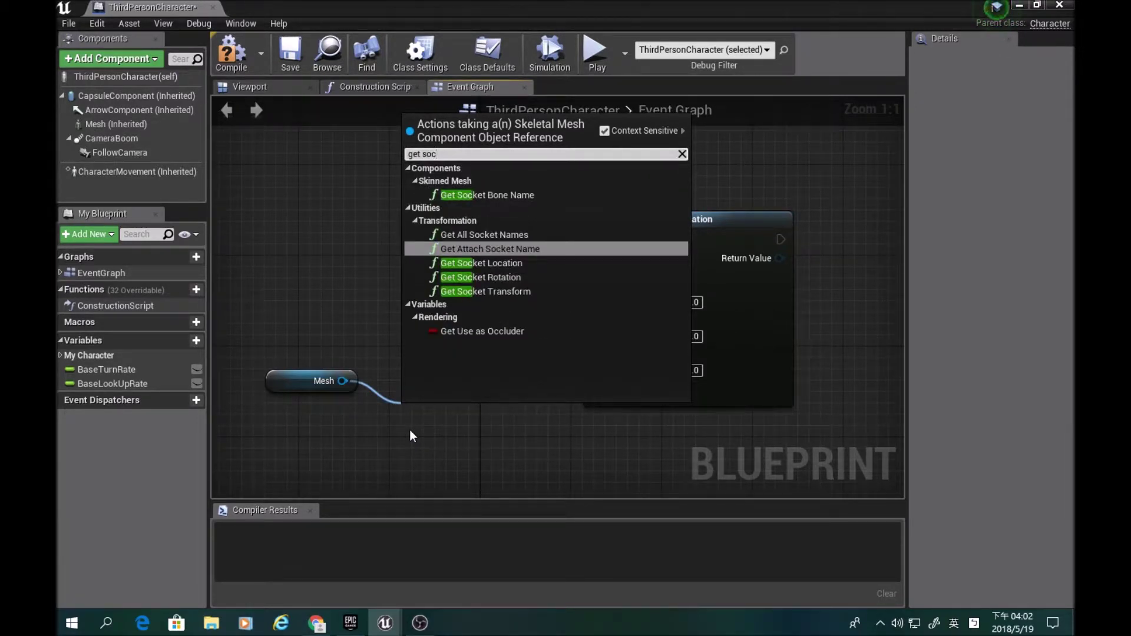
key(Down)
key(Return)
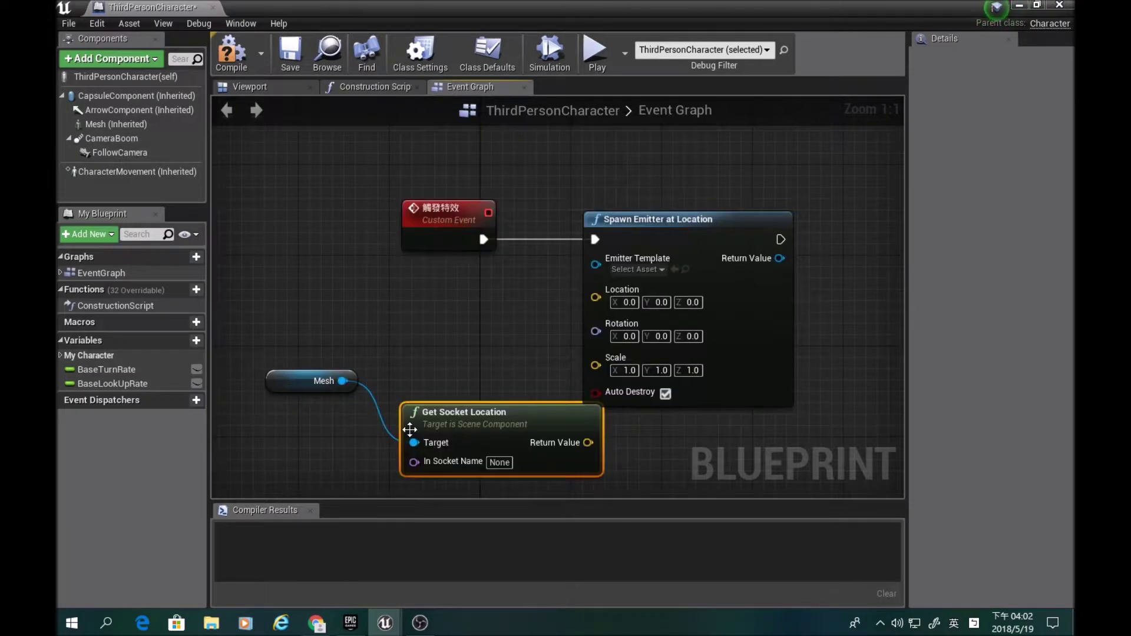
drag(487, 419, 429, 305)
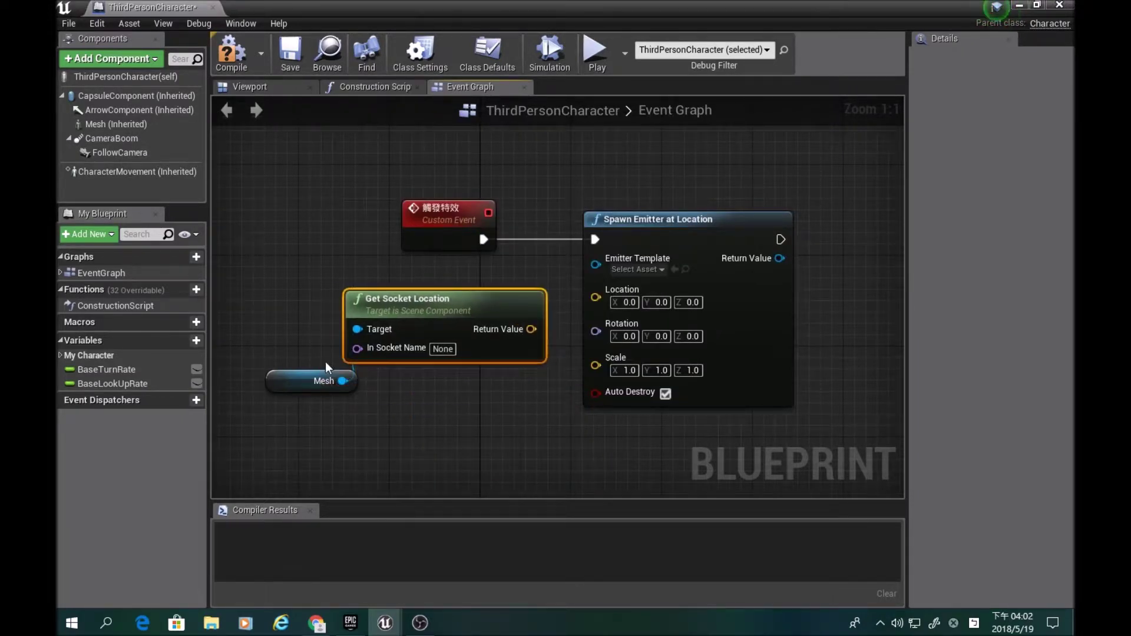
drag(315, 382, 281, 415)
mouse_move(522, 332)
mouse_down()
mouse_move(488, 343)
mouse_move(596, 290)
mouse_up()
right_drag(583, 326, 514, 425)
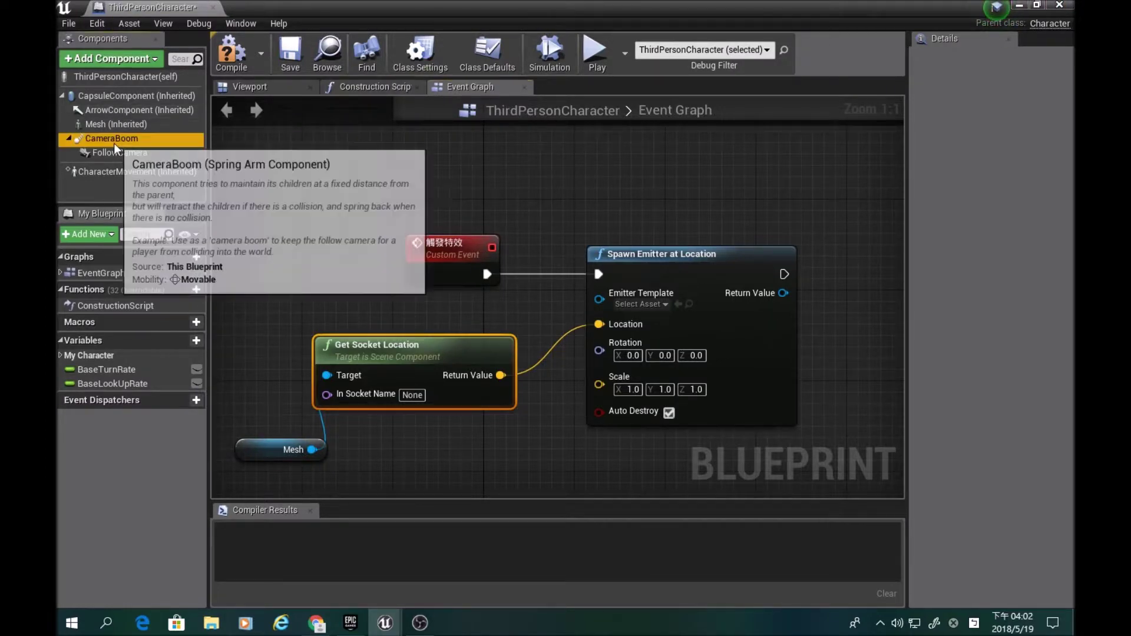
Open the SK_Mannequin mesh from the Mesh component and switch to its skeleton
click(115, 124)
click(1047, 351)
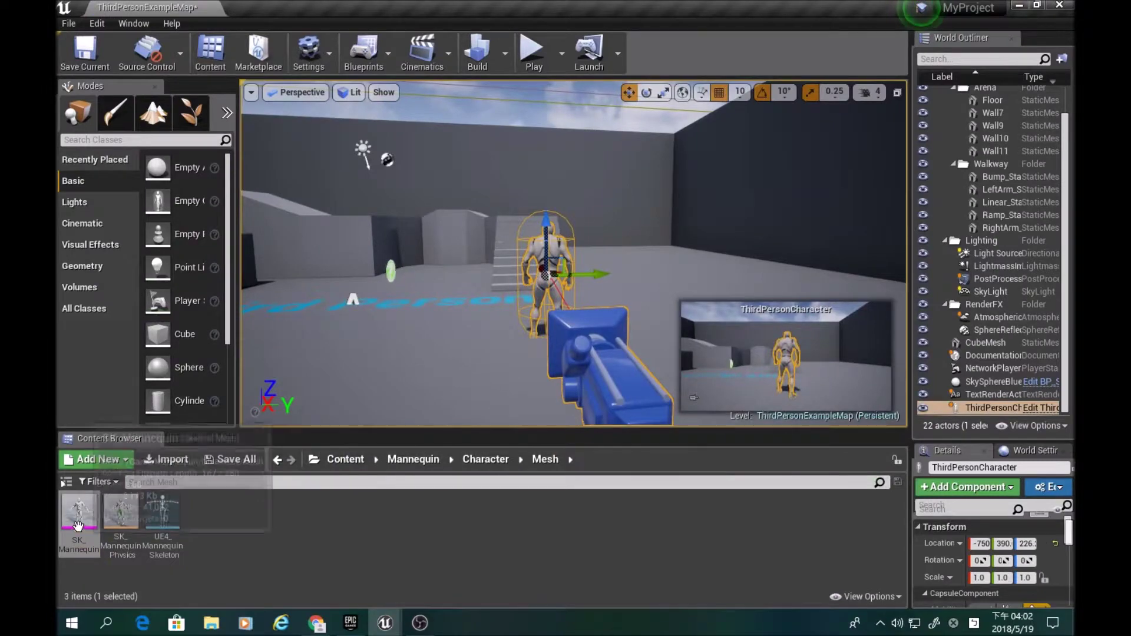
double_click(79, 512)
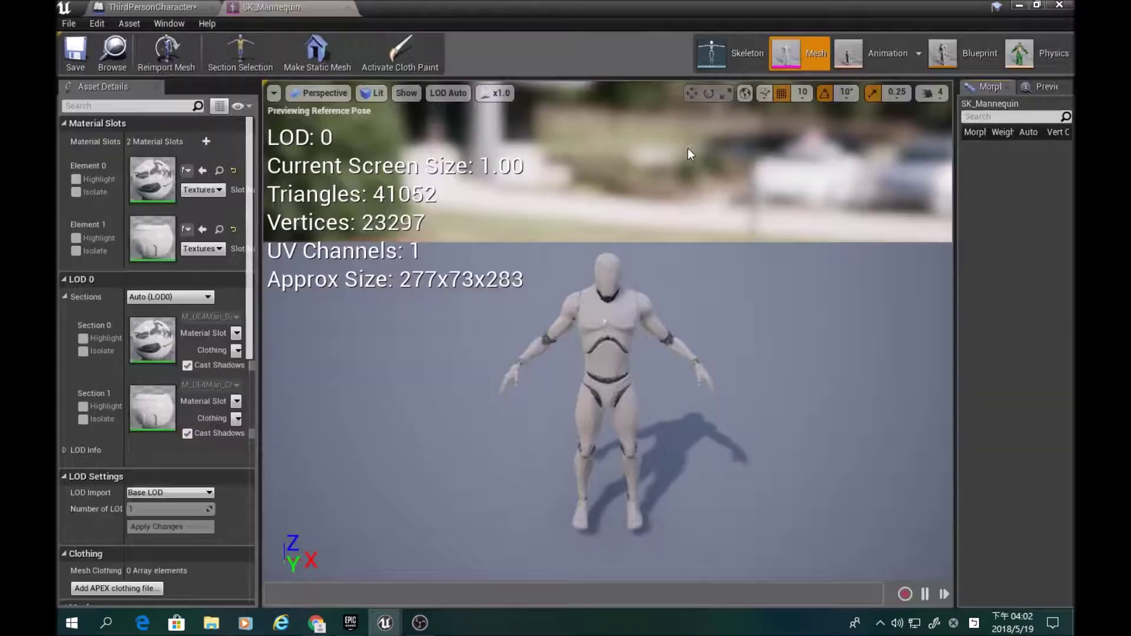
click(740, 56)
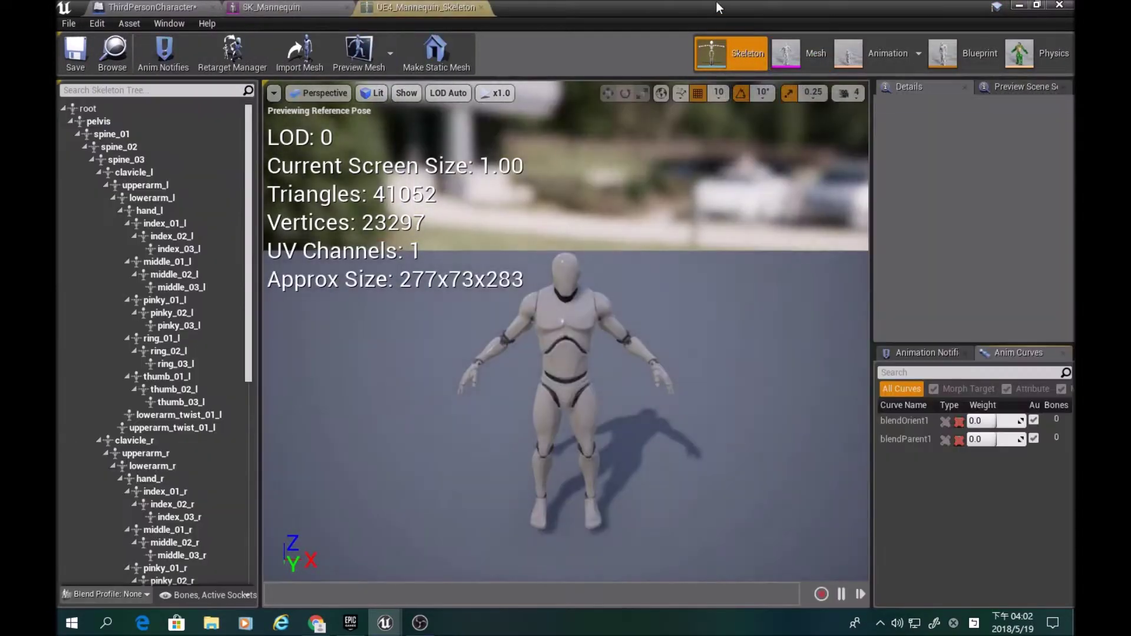
Browse the mannequin's bone hierarchy, from spine and pelvis through the finger bones
click(115, 150)
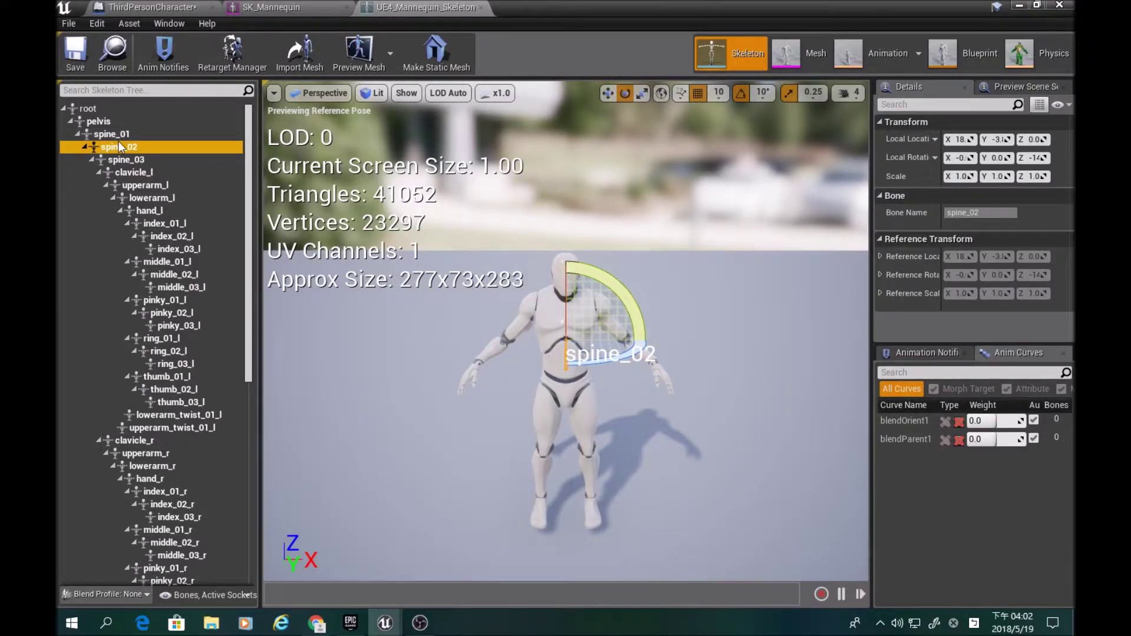
key(Down)
key(Down)
key(Down)
key(Down)
key(Down)
key(Down)
key(Down)
key(Down)
key(Down)
key(Up)
key(Up)
key(Up)
key(Up)
key(Up)
key(Up)
key(Down)
key(Down)
key(Down)
key(Down)
key(Down)
key(Down)
key(Down)
key(Down)
key(Down)
click(118, 135)
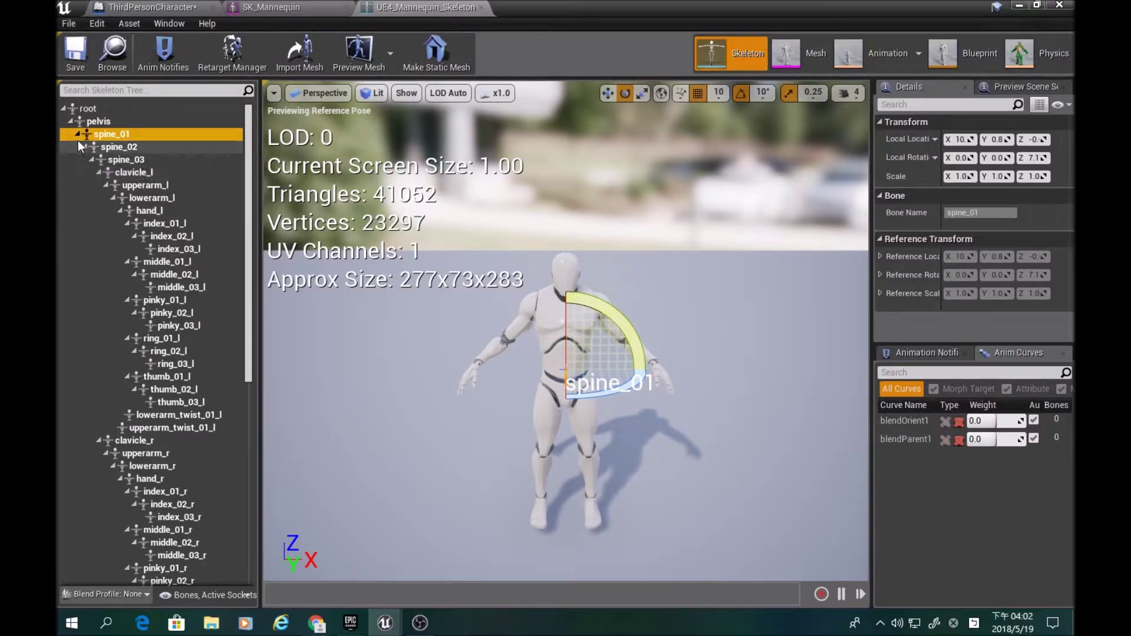
click(63, 109)
click(63, 109)
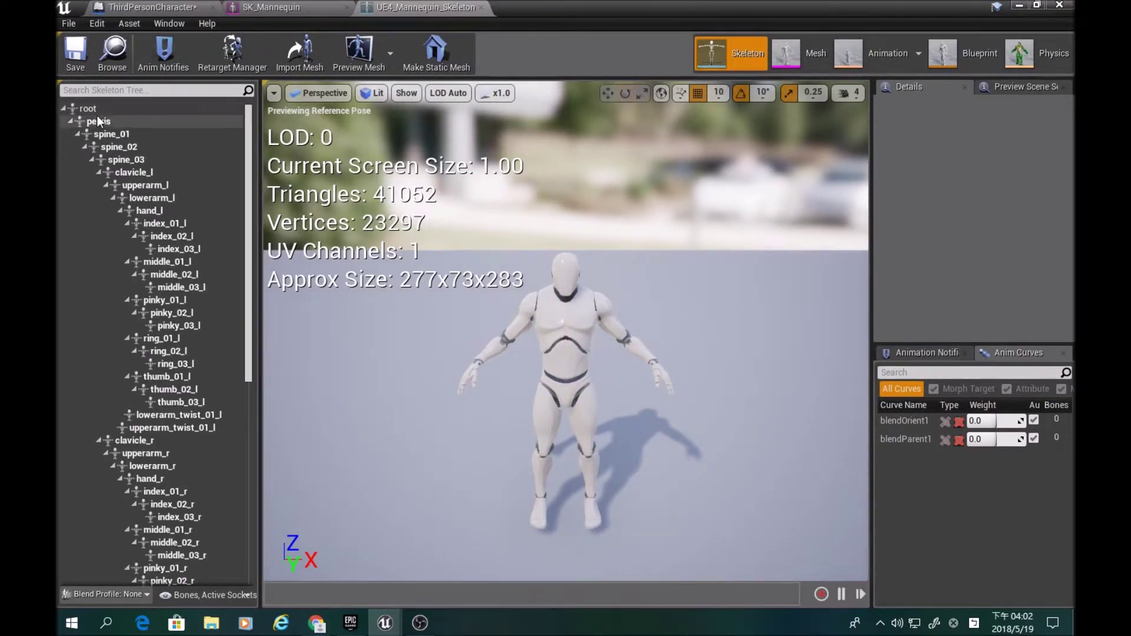
click(97, 121)
click(170, 147)
click(164, 300)
click(164, 224)
click(164, 300)
click(154, 342)
click(148, 404)
click(115, 493)
scroll(130, 440, down, 3)
Add a socket to the hand_r bone and name it 特效
click(141, 366)
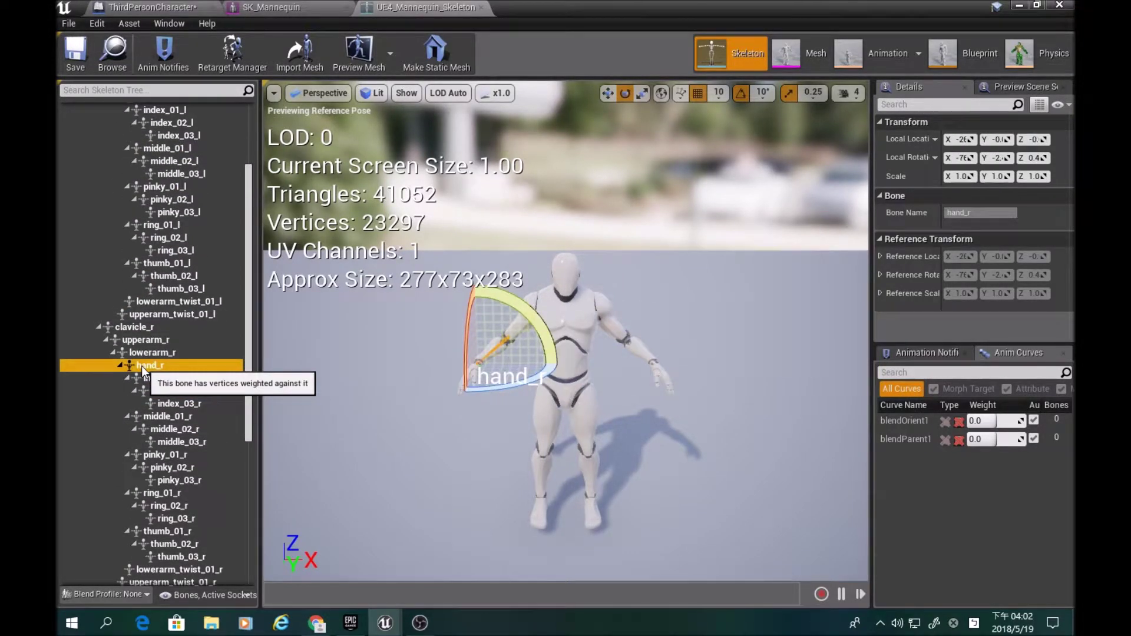
right_click(142, 366)
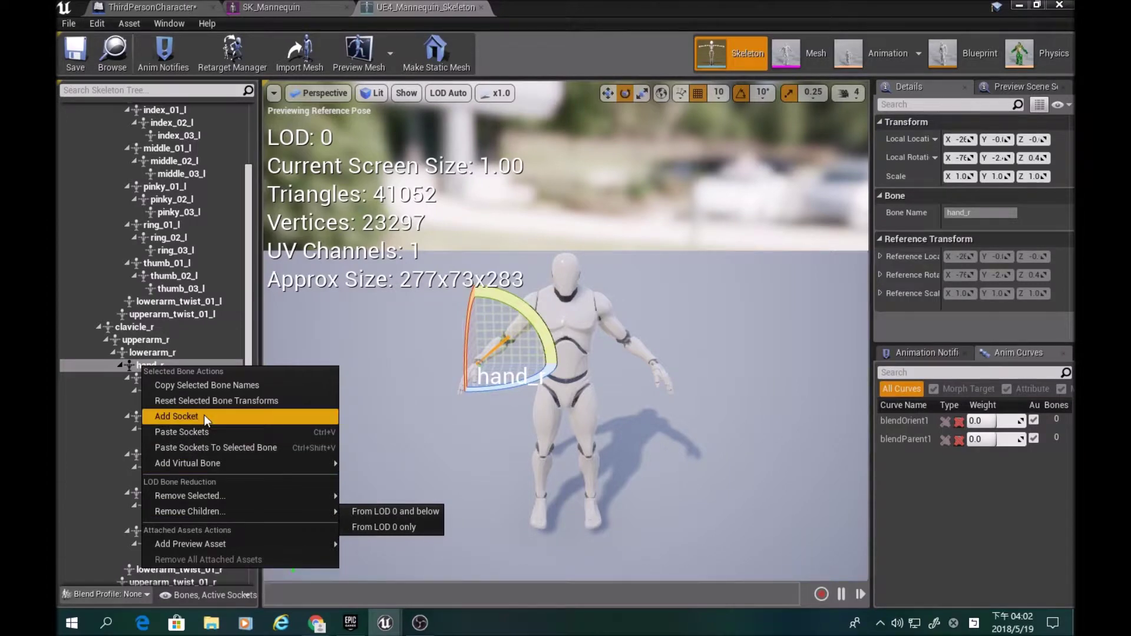
click(204, 415)
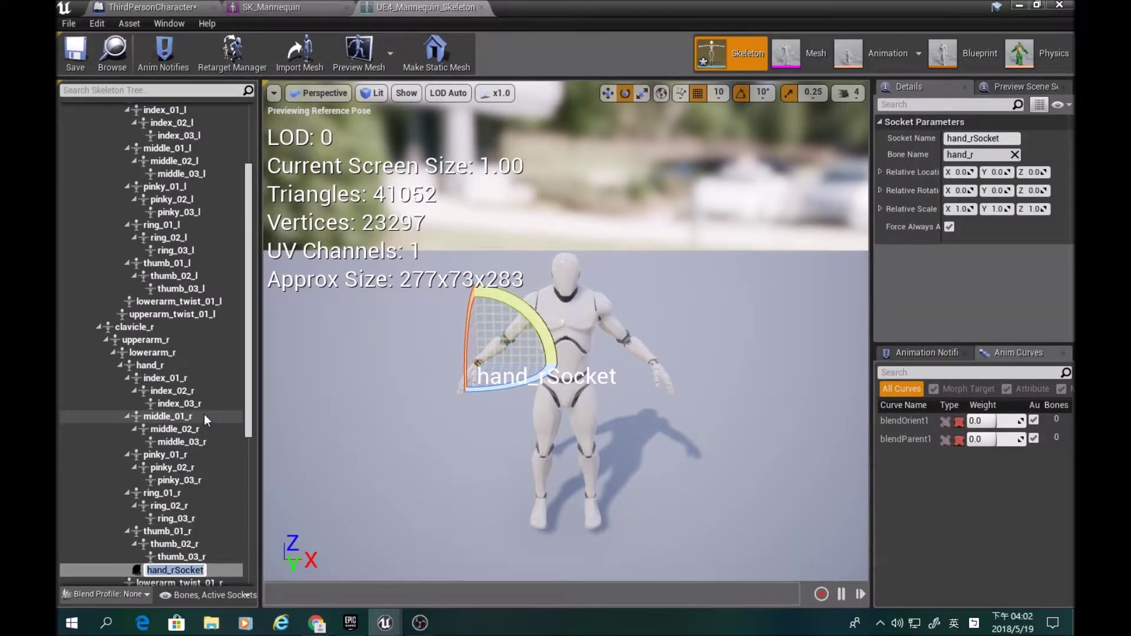
key(shift)
text(特效)
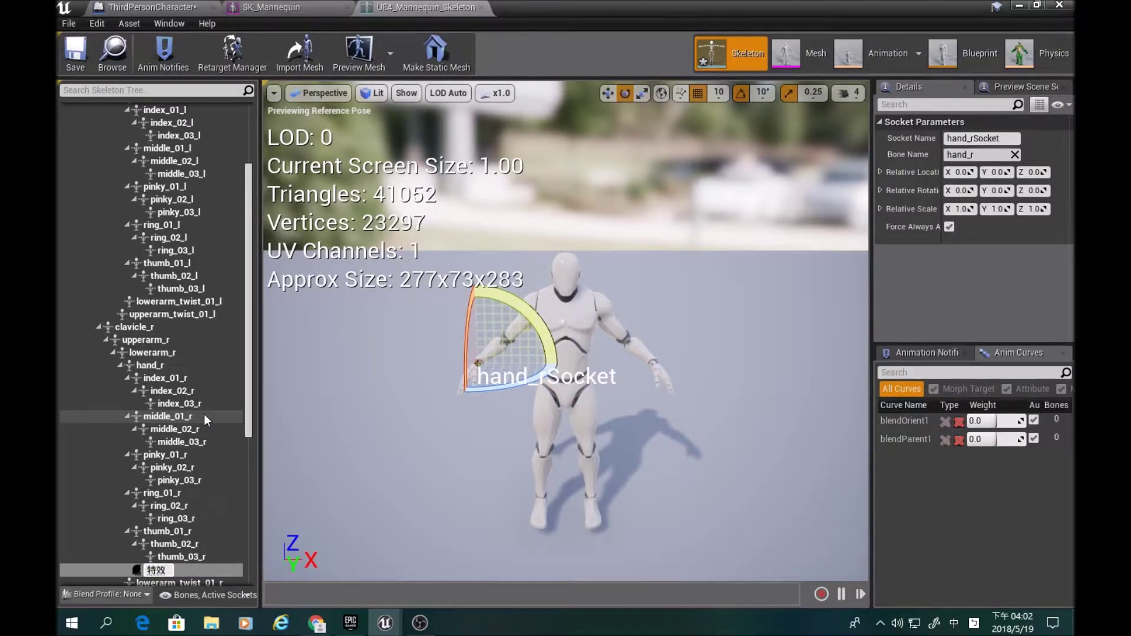
key(Return)
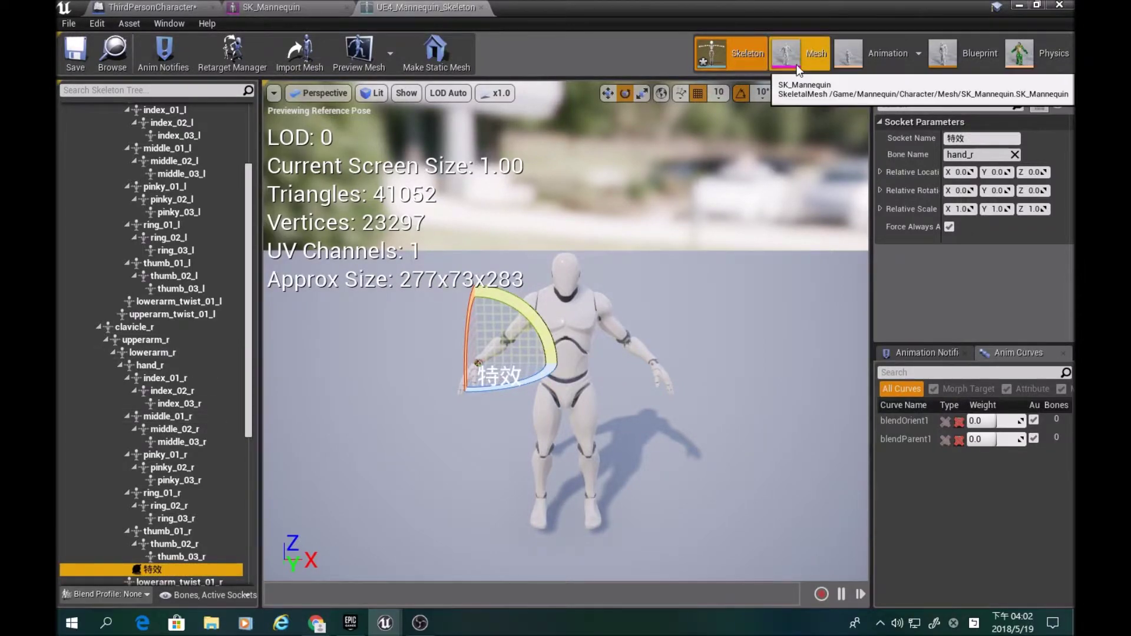
Back in the ThirdPersonCharacter graph, reposition Get Socket Location, Mesh and the 觸發特效 event
click(259, 7)
click(153, 7)
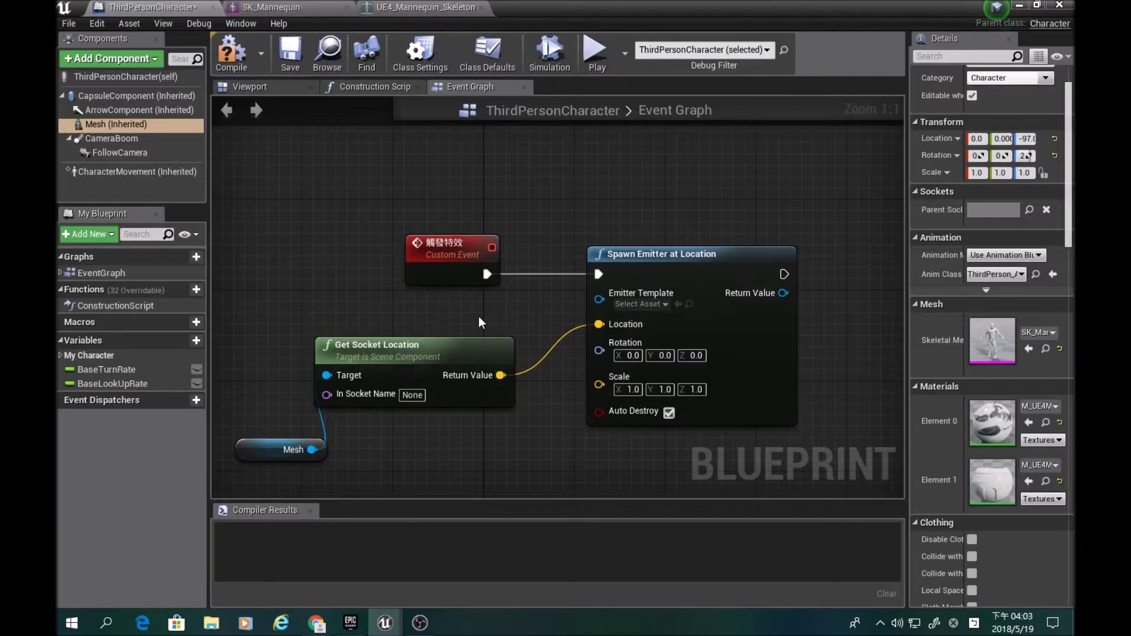
right_drag(482, 323, 464, 265)
key(ctrl+a)
right_drag(336, 319, 435, 319)
drag(334, 274, 475, 419)
drag(483, 296, 495, 318)
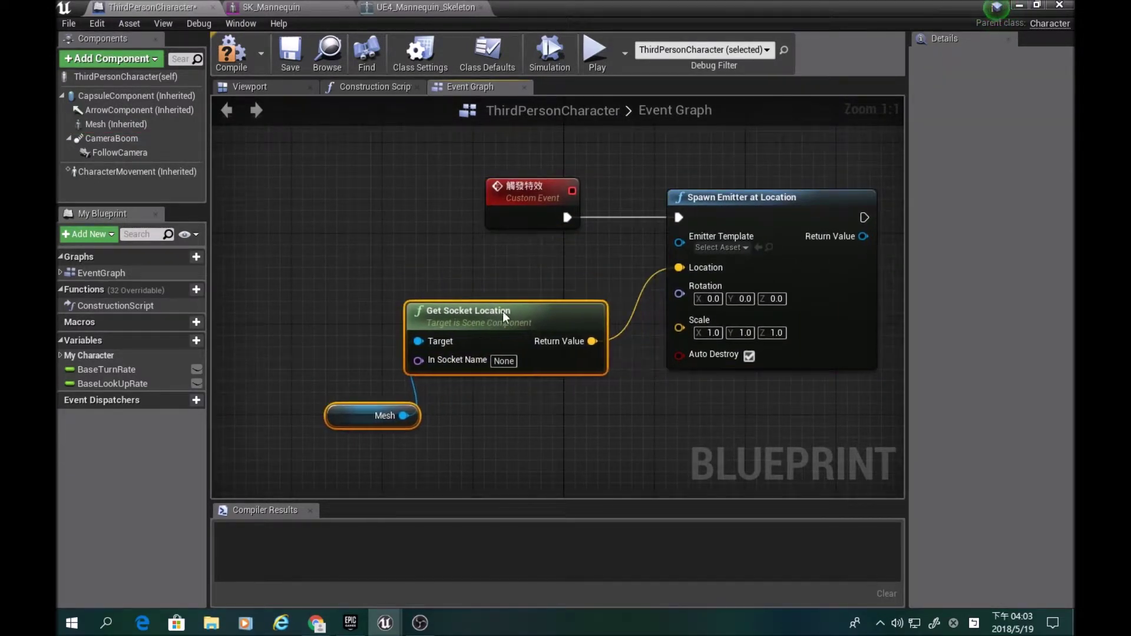
right_drag(618, 357, 519, 364)
drag(442, 202, 263, 203)
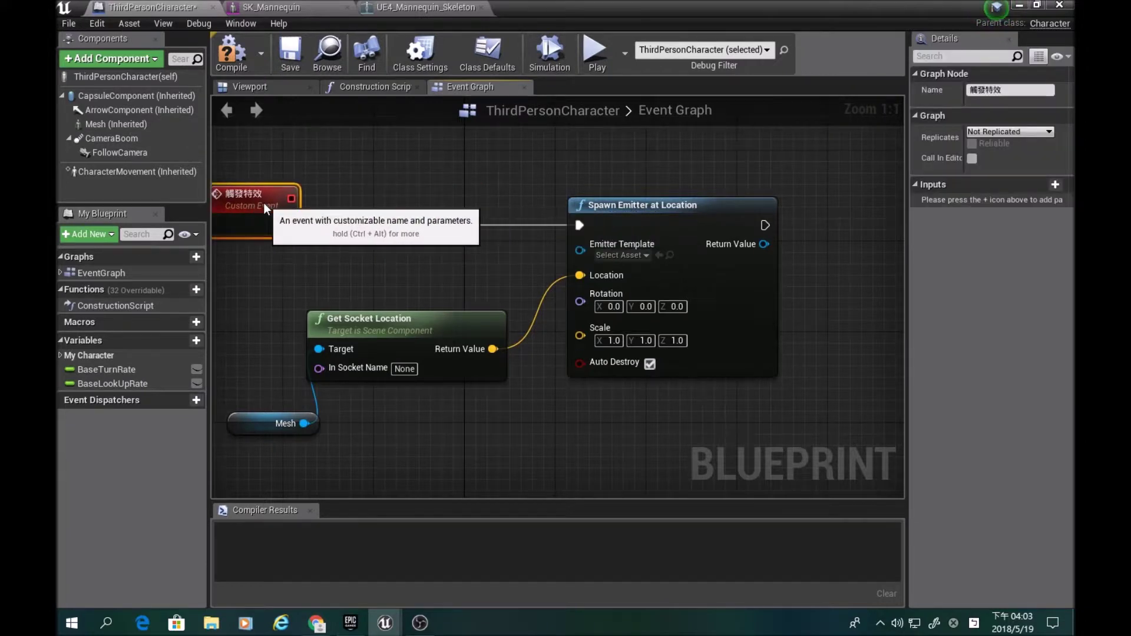
Check the Spawn Emitter template choices and move Get Socket Location and Mesh up-right
click(378, 318)
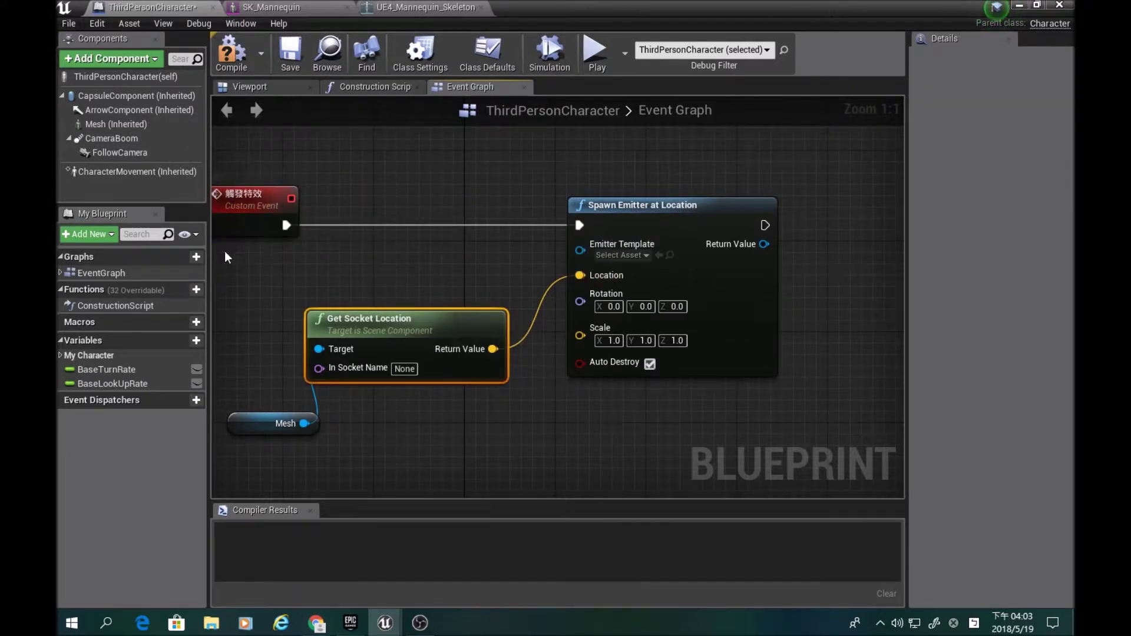
right_drag(416, 265, 435, 266)
click(640, 257)
click(641, 257)
click(559, 187)
drag(524, 129, 713, 342)
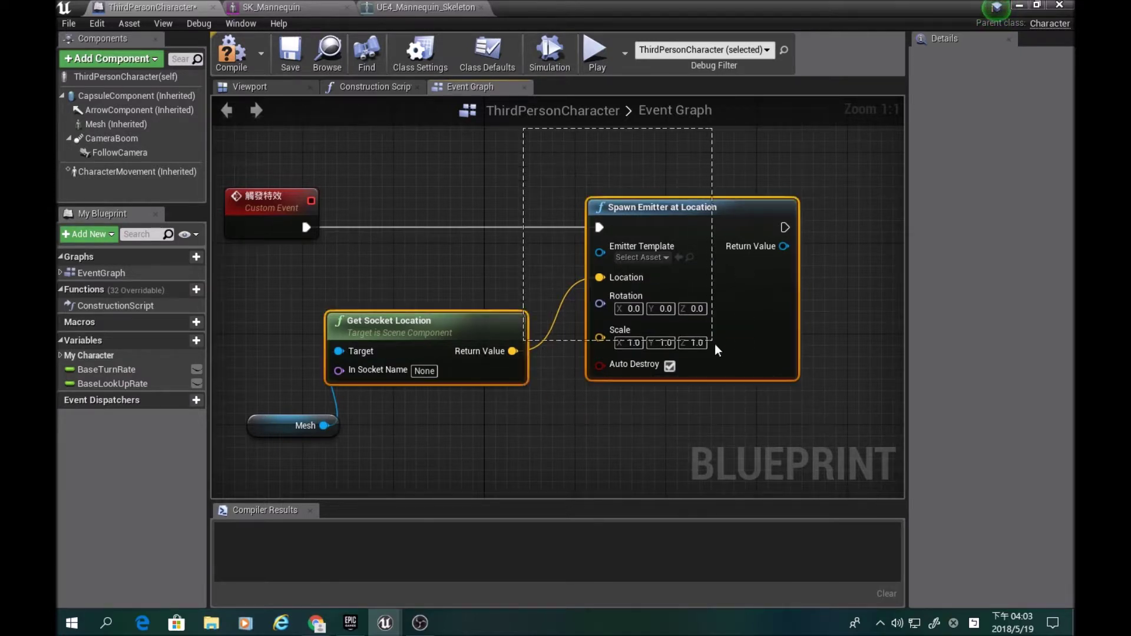
click(512, 420)
drag(352, 383, 408, 459)
drag(416, 318, 461, 272)
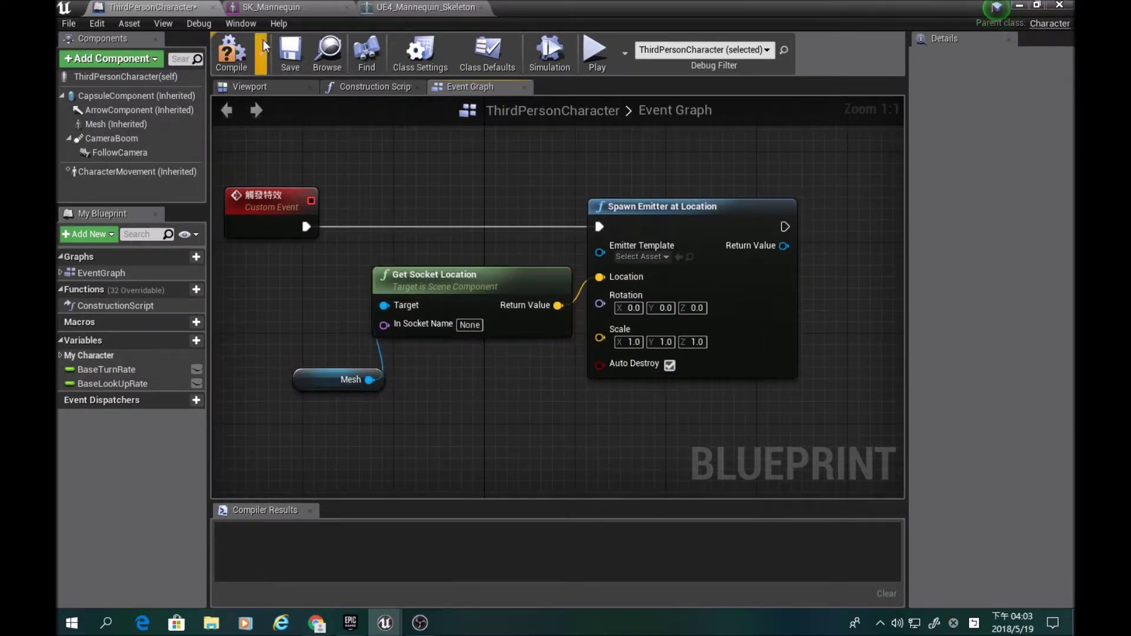
Set Get Socket Location's In Socket Name to 特效
click(271, 7)
click(151, 7)
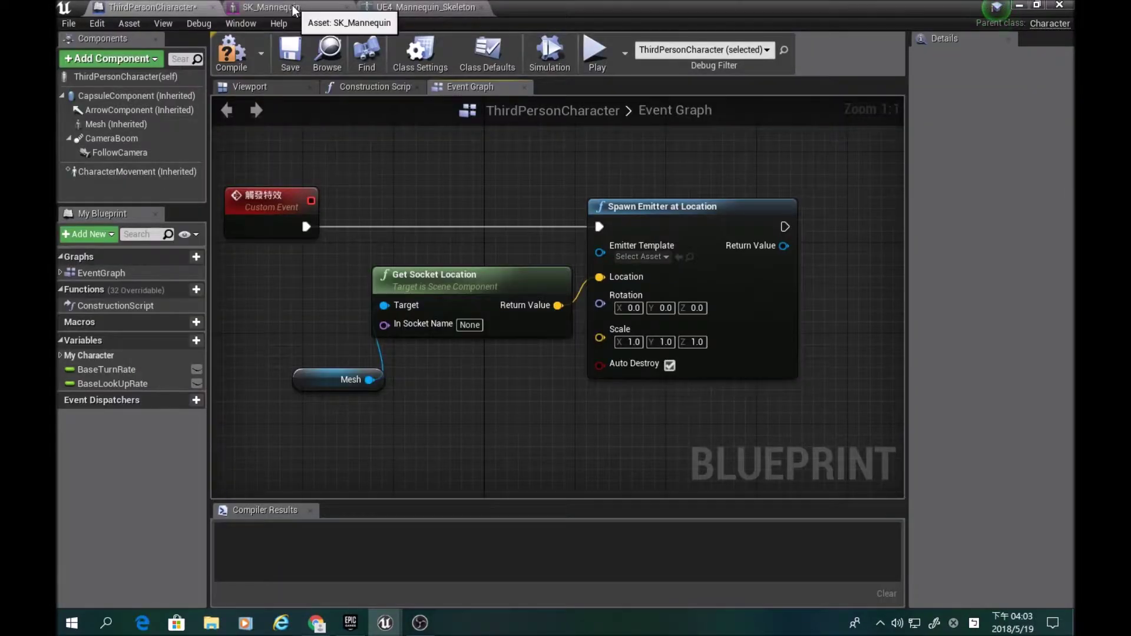
click(294, 10)
click(127, 8)
click(470, 325)
key(ctrl+v)
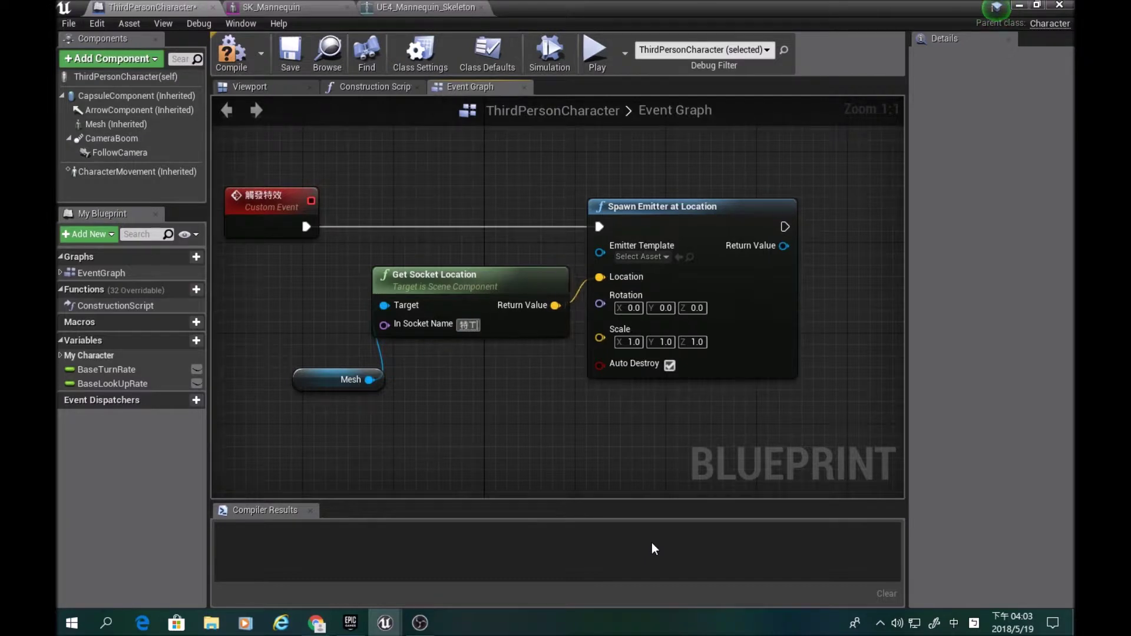
Compile and save the ThirdPersonCharacter blueprint
click(247, 41)
click(300, 52)
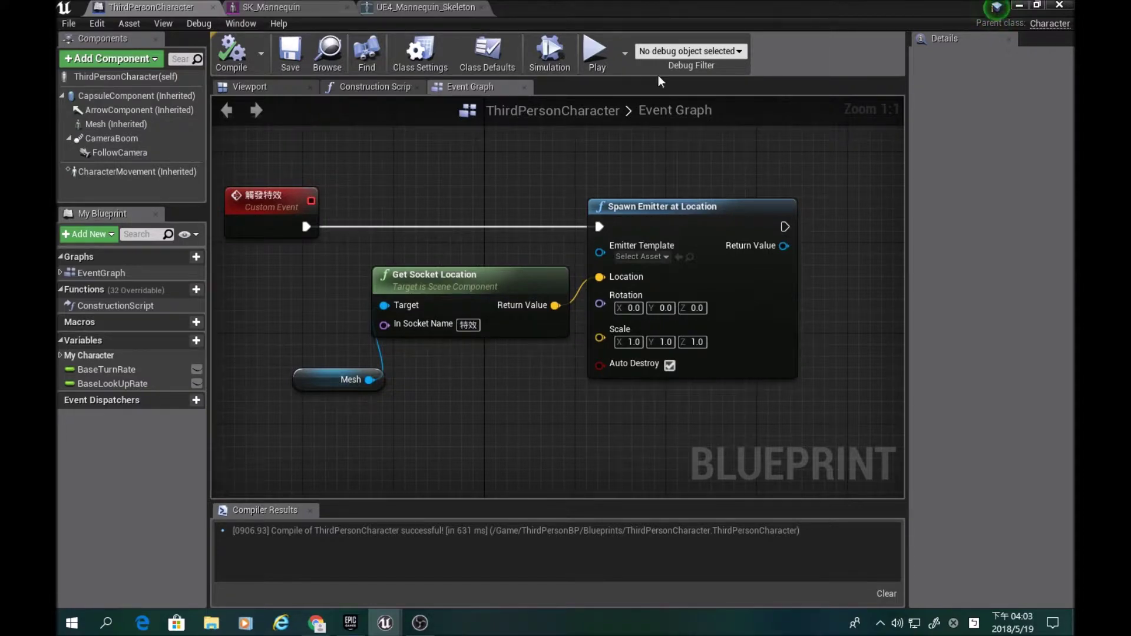
click(1019, 5)
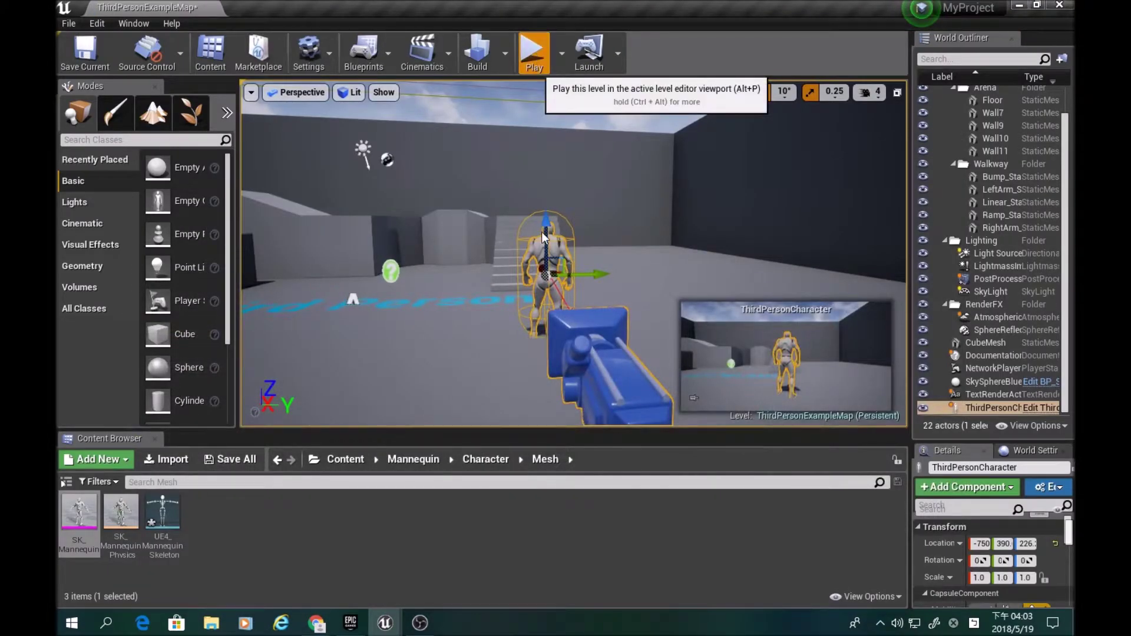
Play-test the third-person level briefly with Alt+P, then return to the ThirdPersonCharacter blueprint
key(alt+p)
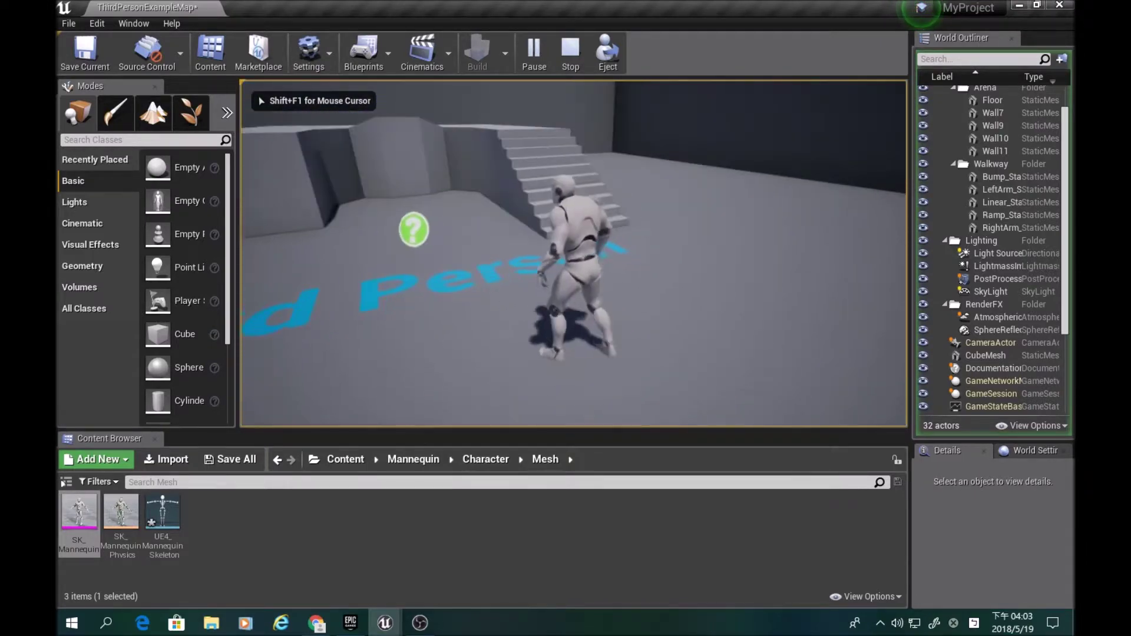
key(Escape)
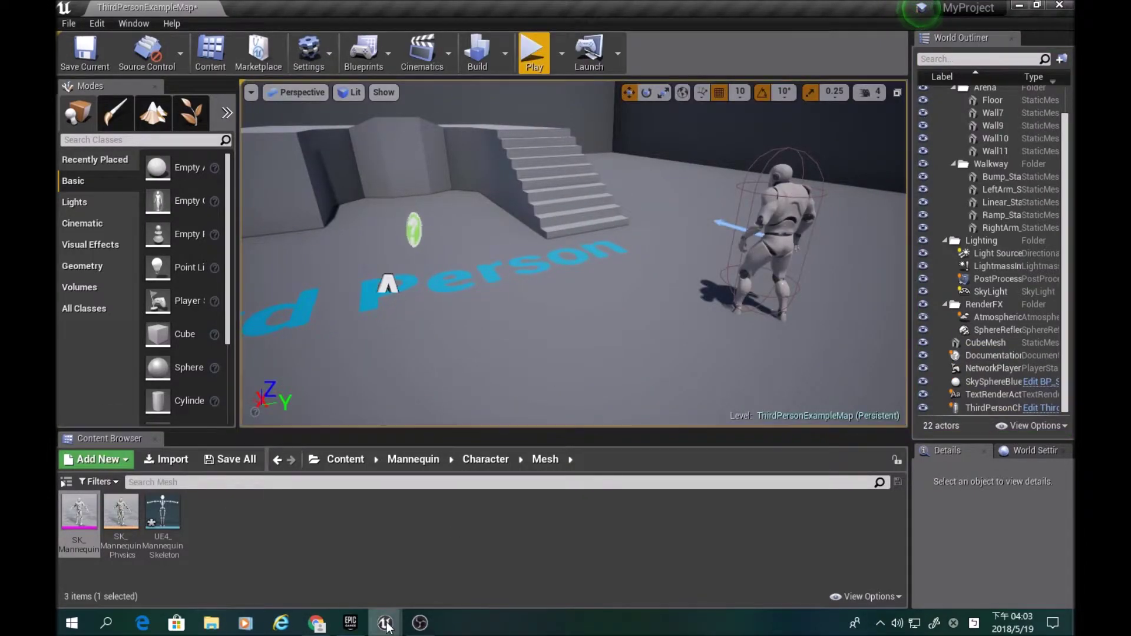
mouse_move(385, 623)
click(461, 557)
Shift the 觸發特效 custom event node left to make room in the graph
right_drag(521, 383, 546, 415)
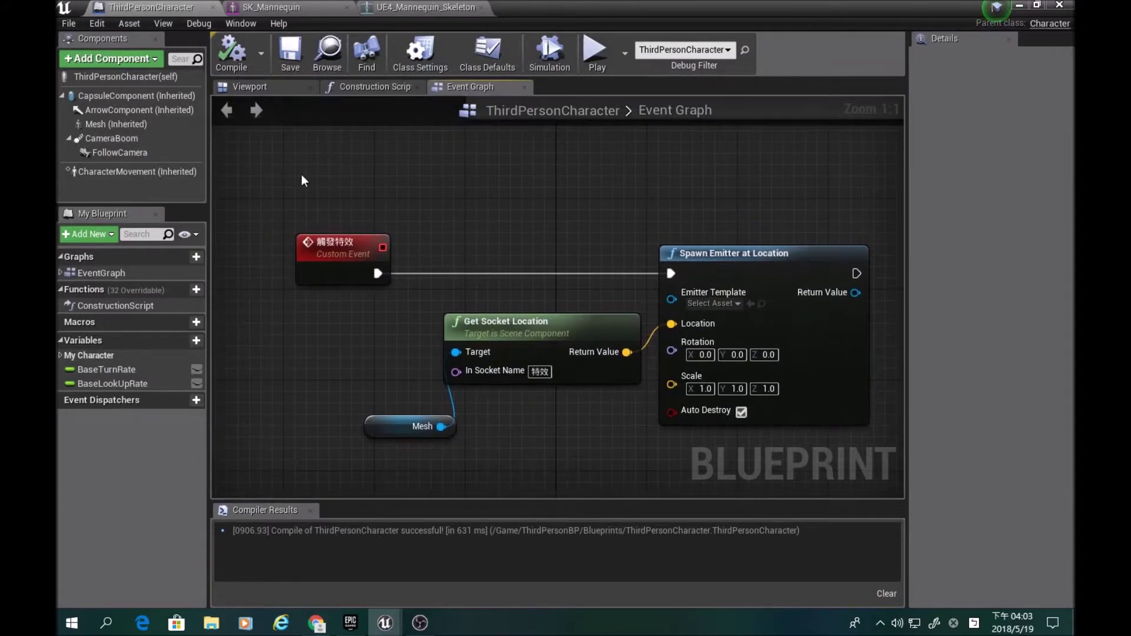
click(358, 264)
click(387, 345)
right_drag(540, 258, 501, 243)
drag(302, 235, 265, 235)
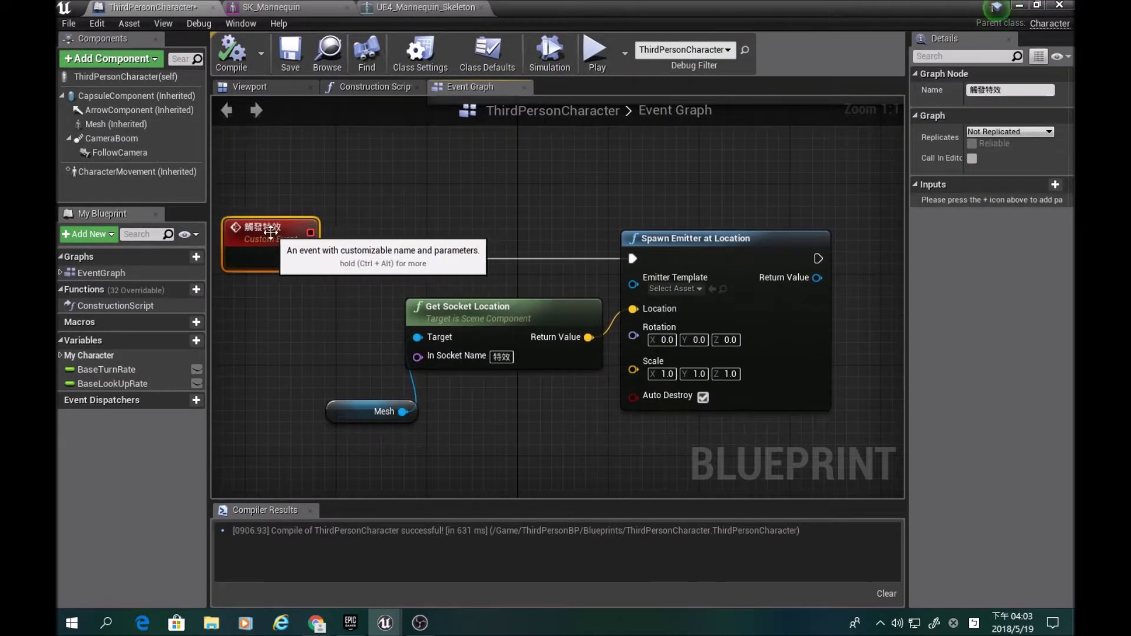
click(420, 211)
right_drag(420, 211, 491, 200)
Collapse Get Socket Location, Mesh and Spawn Emitter into one node named 發動特效
drag(429, 176, 709, 439)
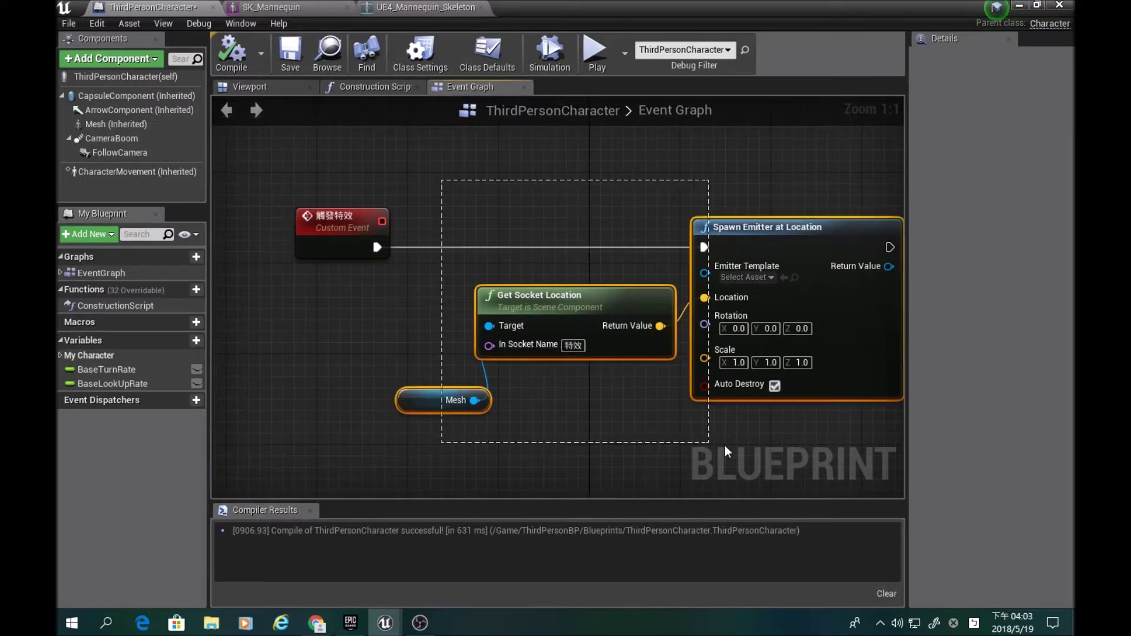
right_click(749, 231)
mouse_move(783, 452)
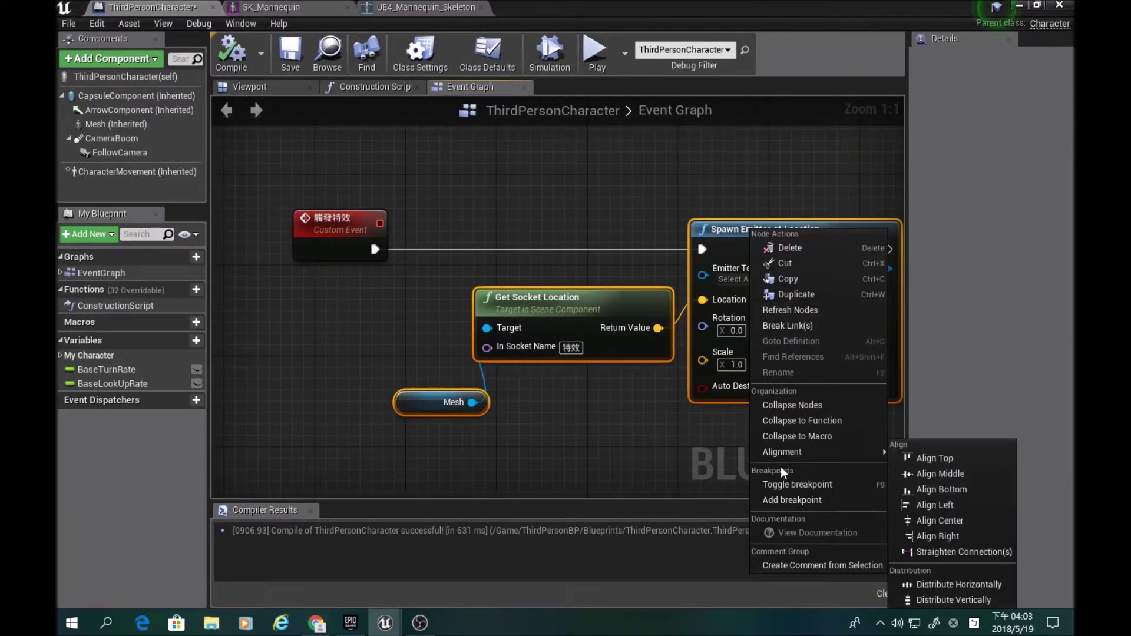
click(789, 408)
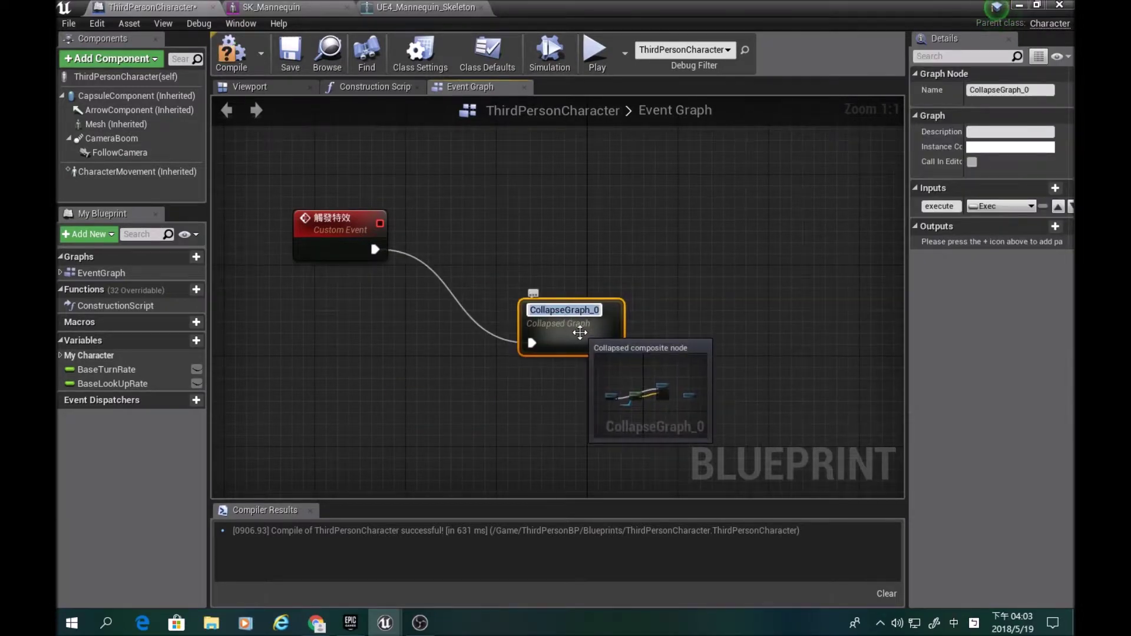
text(處)
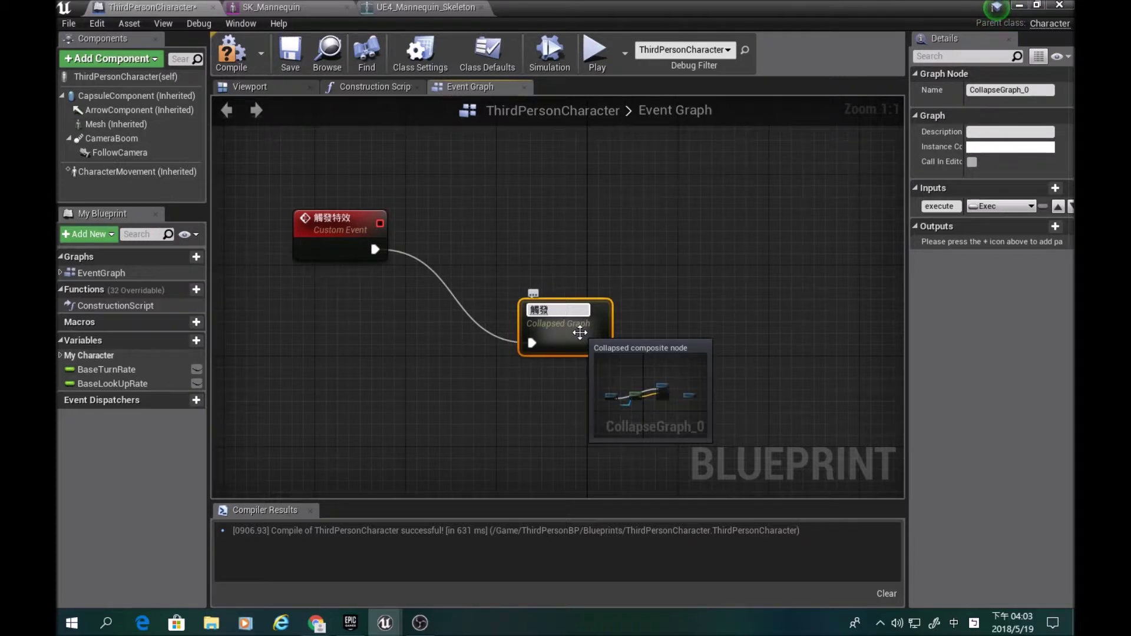
key(ctrl+z)
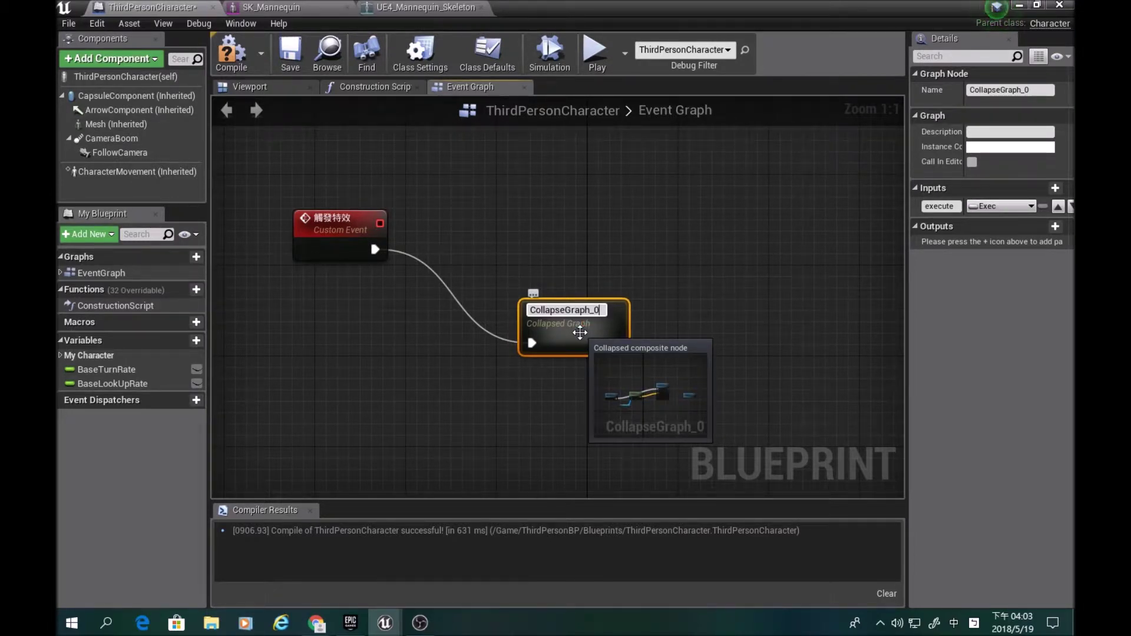
key(BackSpace)
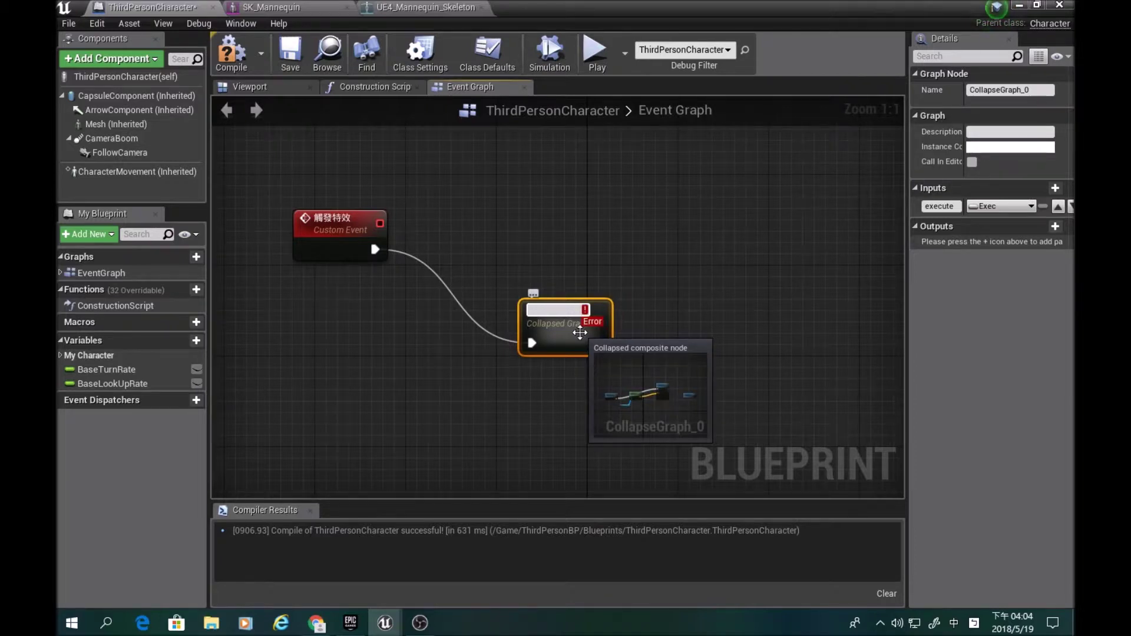
text(發動特效)
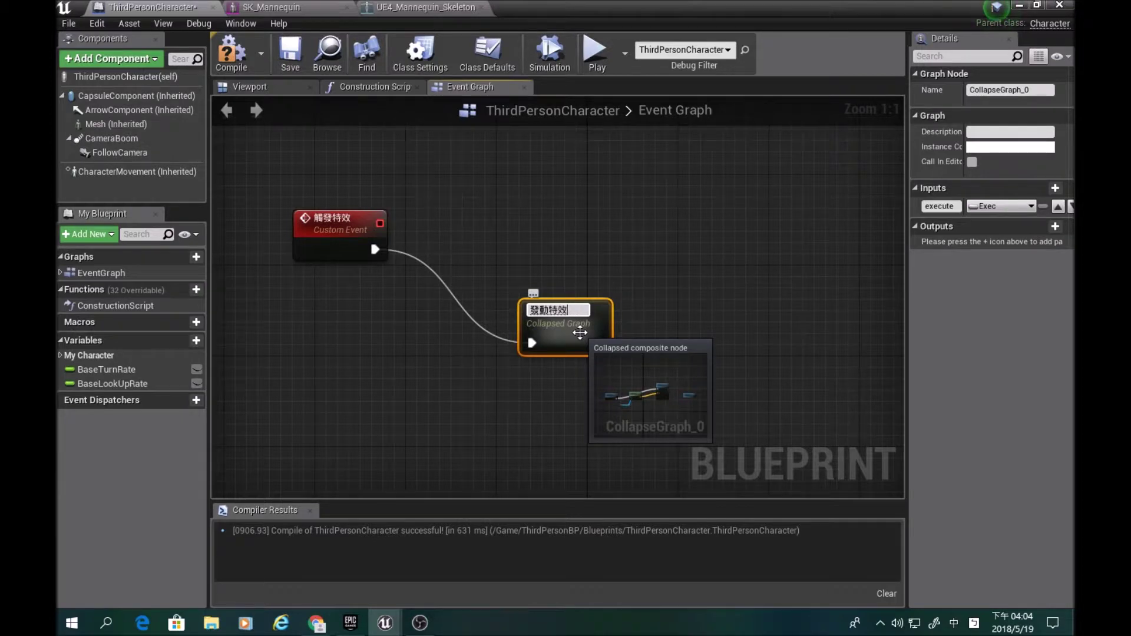
key(Return)
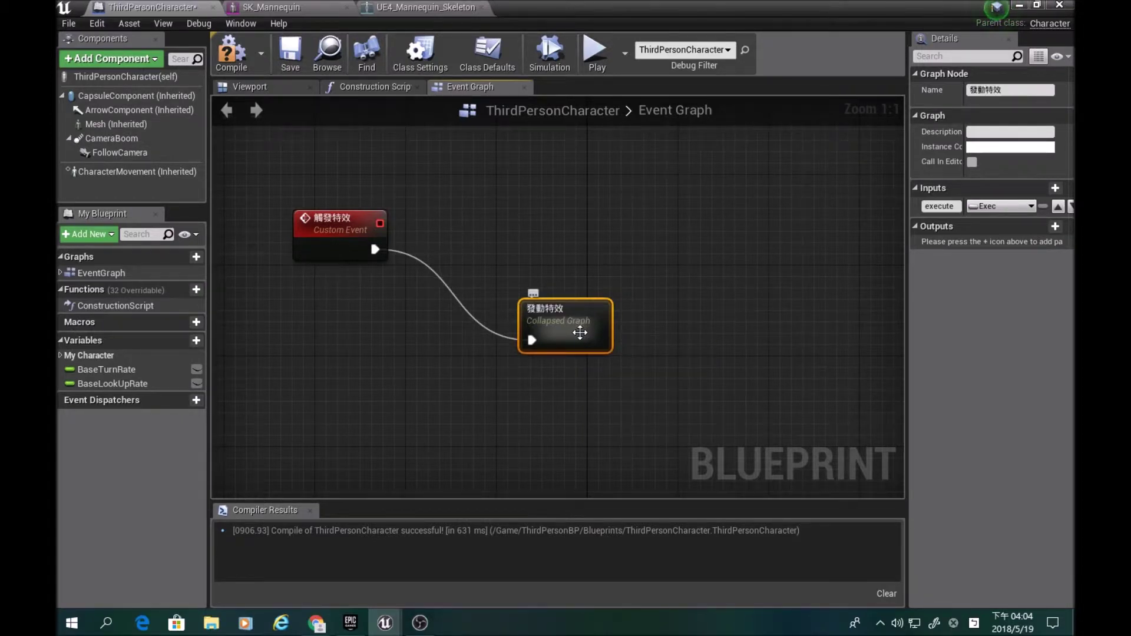
Place 發動特效 beside the 觸發特效 event and open the collapsed graph
drag(557, 328, 455, 235)
click(454, 329)
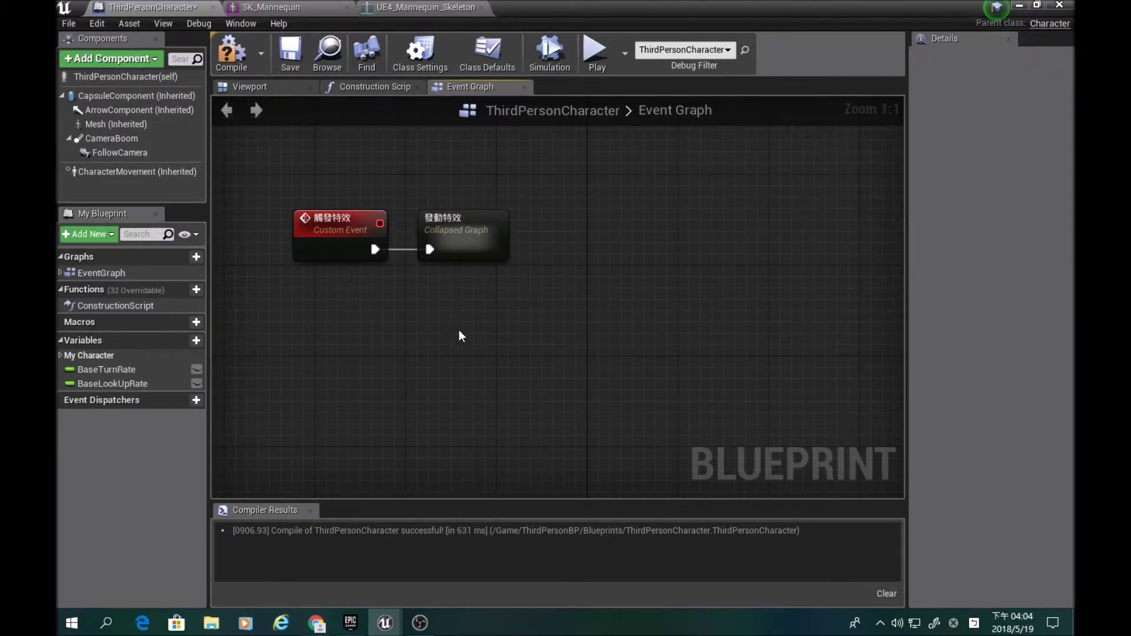
scroll(458, 330, down, 3)
right_drag(570, 379, 454, 398)
scroll(454, 398, down, 3)
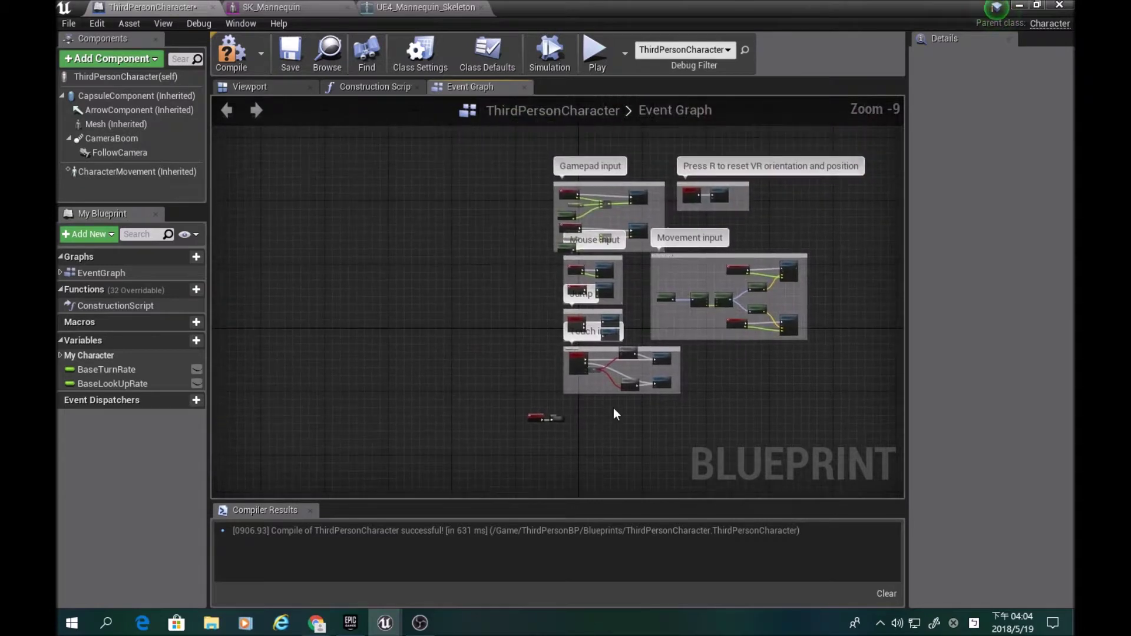
scroll(613, 408, up, 3)
right_drag(278, 342, 386, 231)
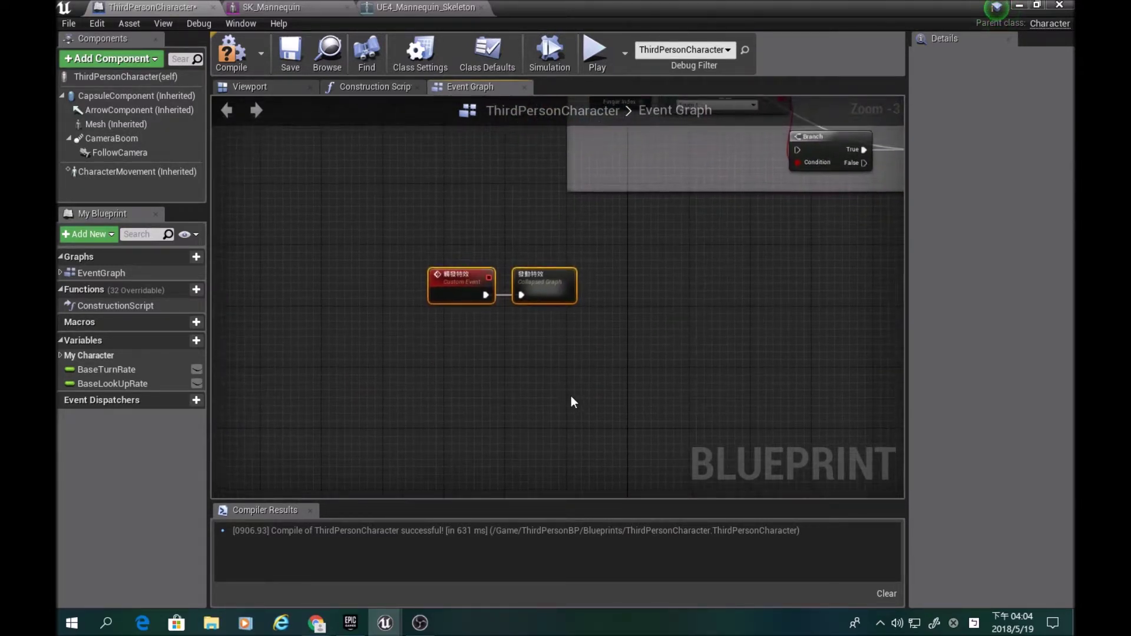
scroll(571, 396, up, 3)
click(403, 219)
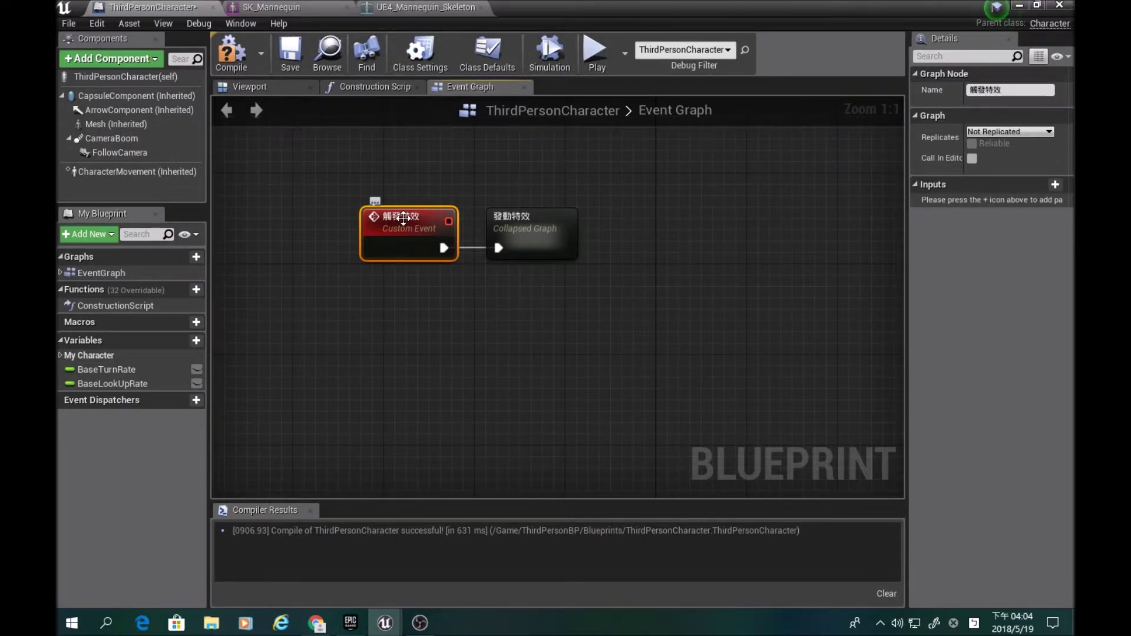
double_click(530, 233)
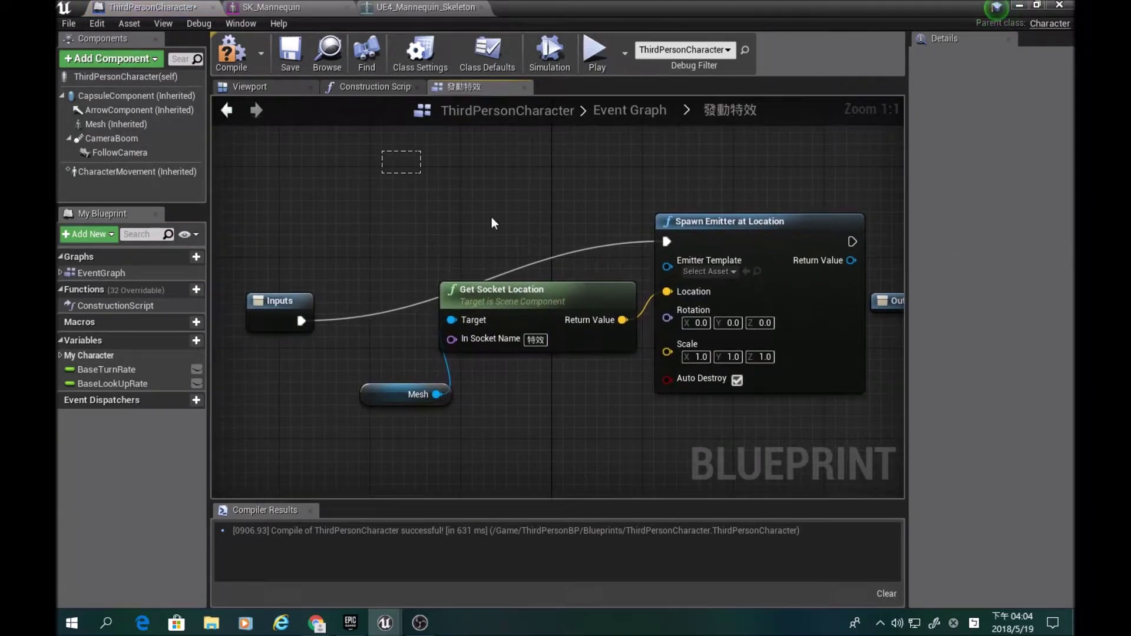
Rearrange the nodes inside 發動特效 so the Outputs node sits beside Spawn Emitter
drag(422, 179, 595, 474)
drag(633, 287, 702, 264)
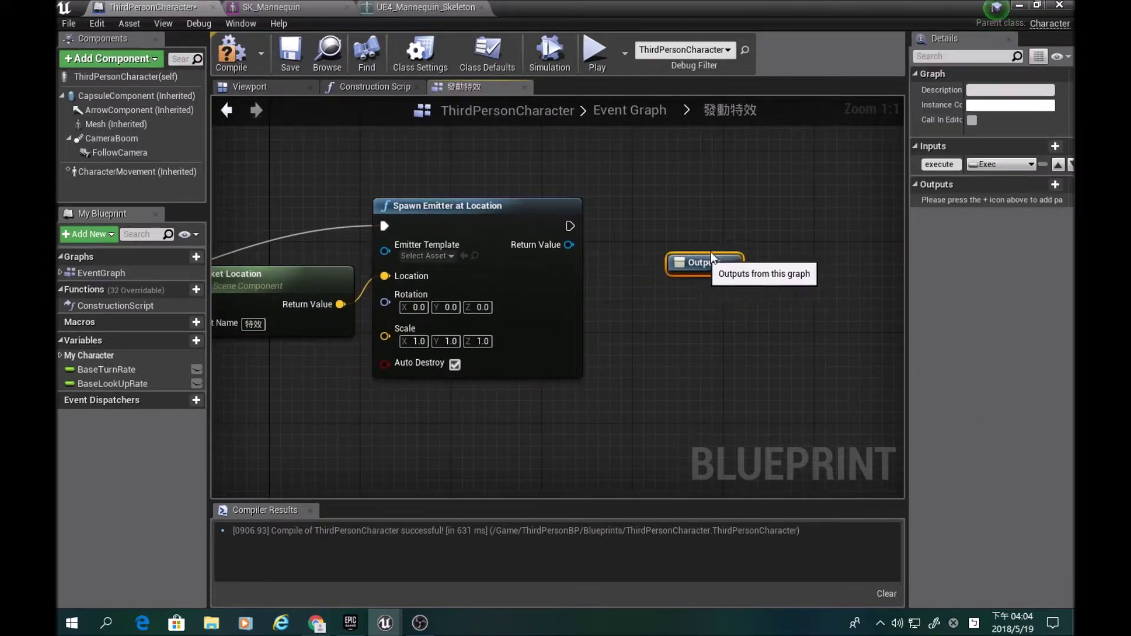
right_drag(326, 377, 583, 329)
drag(374, 132, 688, 408)
click(354, 171)
drag(354, 171, 787, 454)
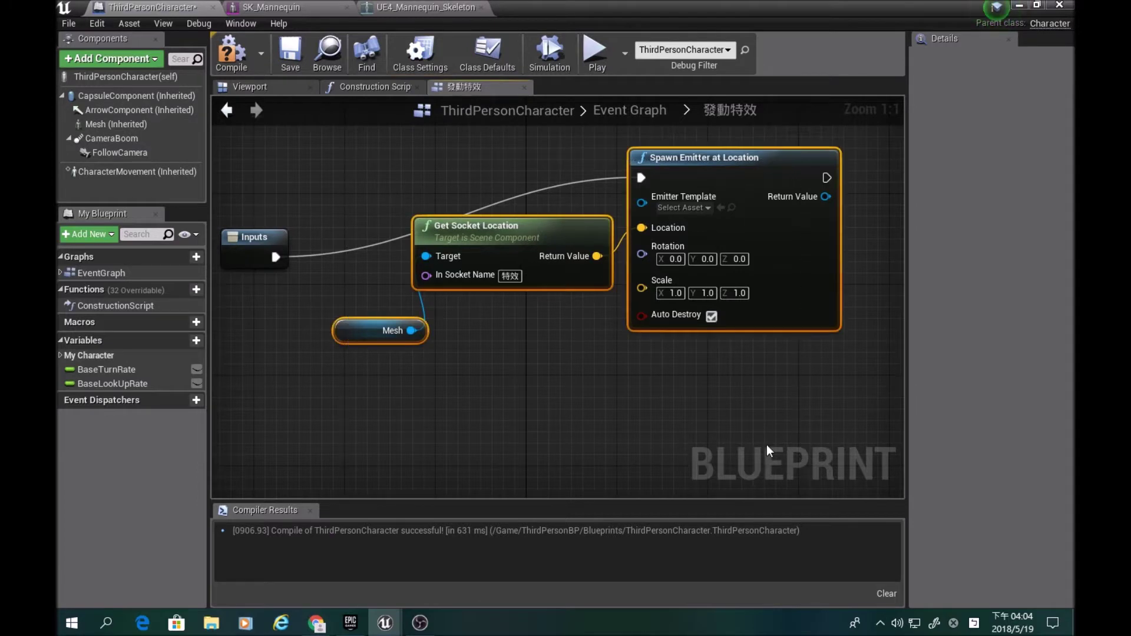
right_drag(787, 454, 585, 454)
right_drag(538, 404, 620, 401)
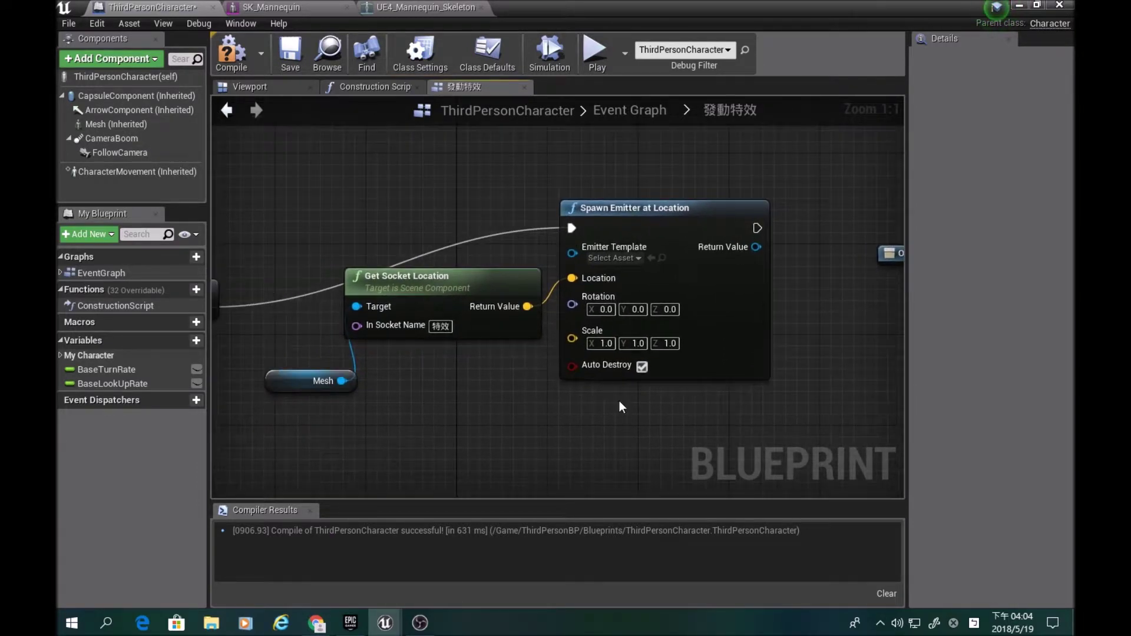
right_drag(767, 238, 627, 285)
Wire Spawn Emitter's exec output to an exec pin on the Outputs node
drag(627, 285, 617, 288)
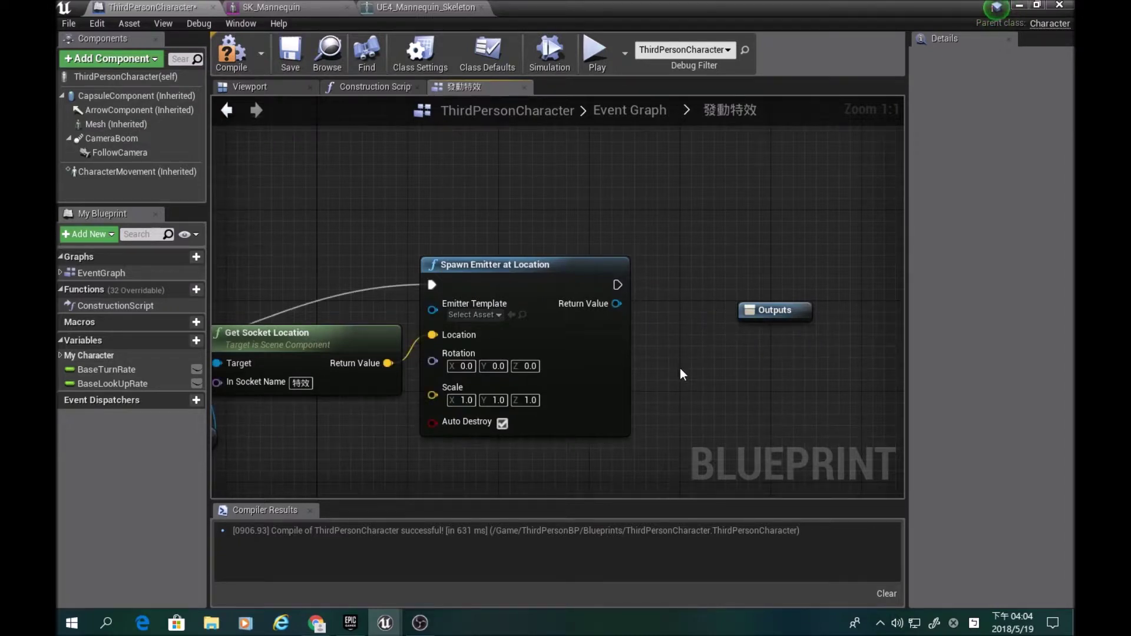
right_drag(736, 404, 802, 347)
click(834, 252)
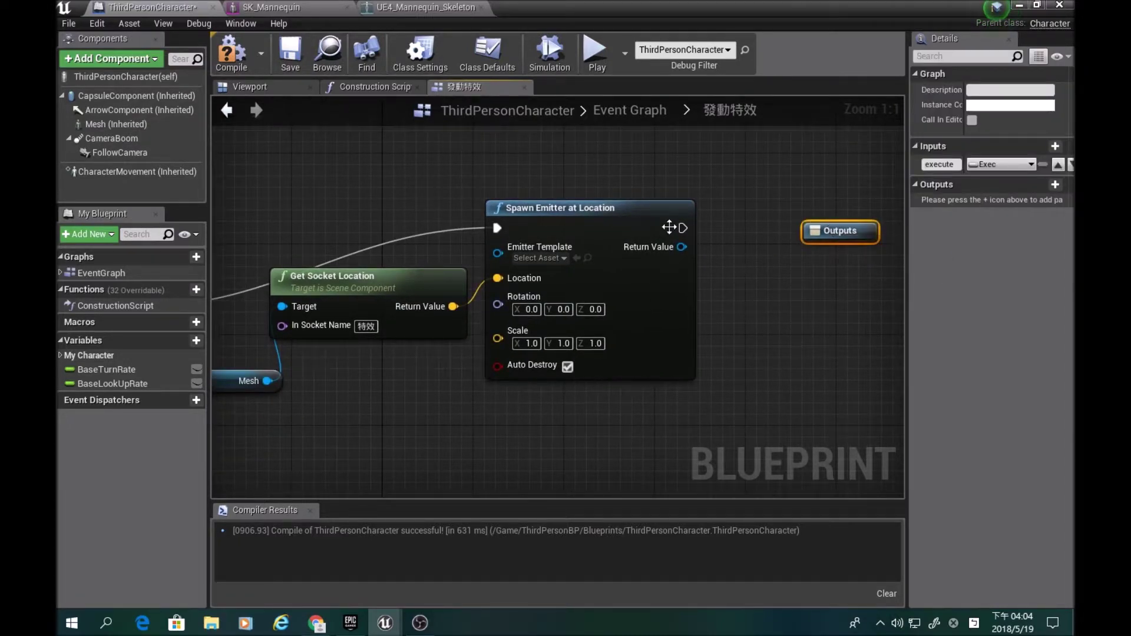
right_drag(475, 380, 624, 332)
right_drag(450, 220, 382, 220)
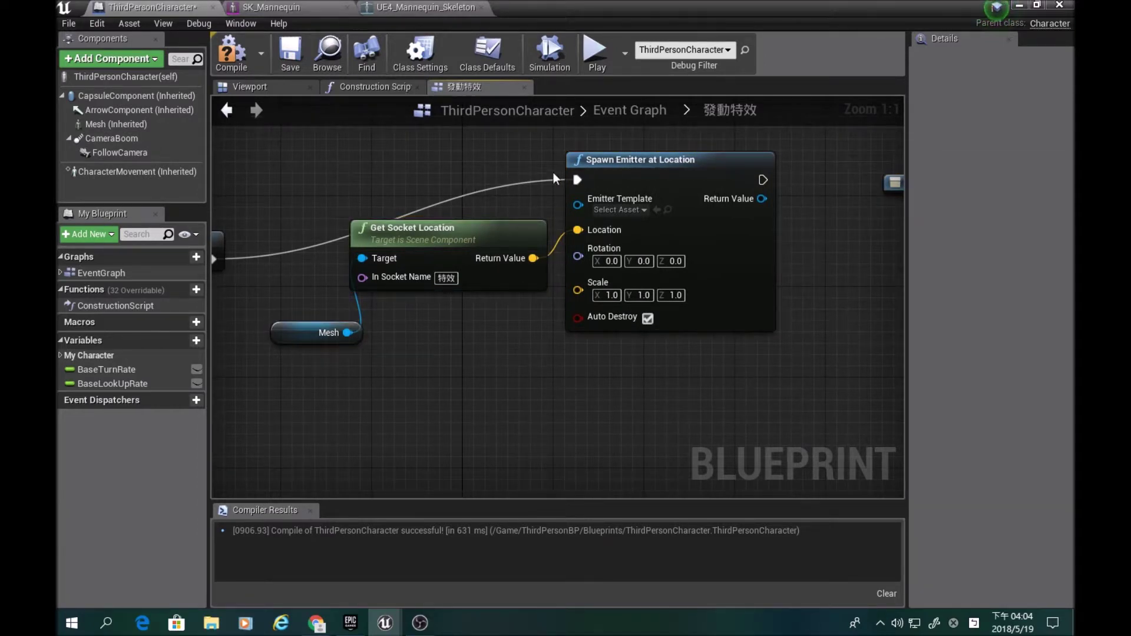
right_drag(807, 227, 697, 325)
mouse_move(653, 277)
mouse_down()
mouse_move(801, 154)
mouse_move(791, 185)
mouse_up()
right_drag(567, 242, 366, 230)
drag(597, 271, 596, 305)
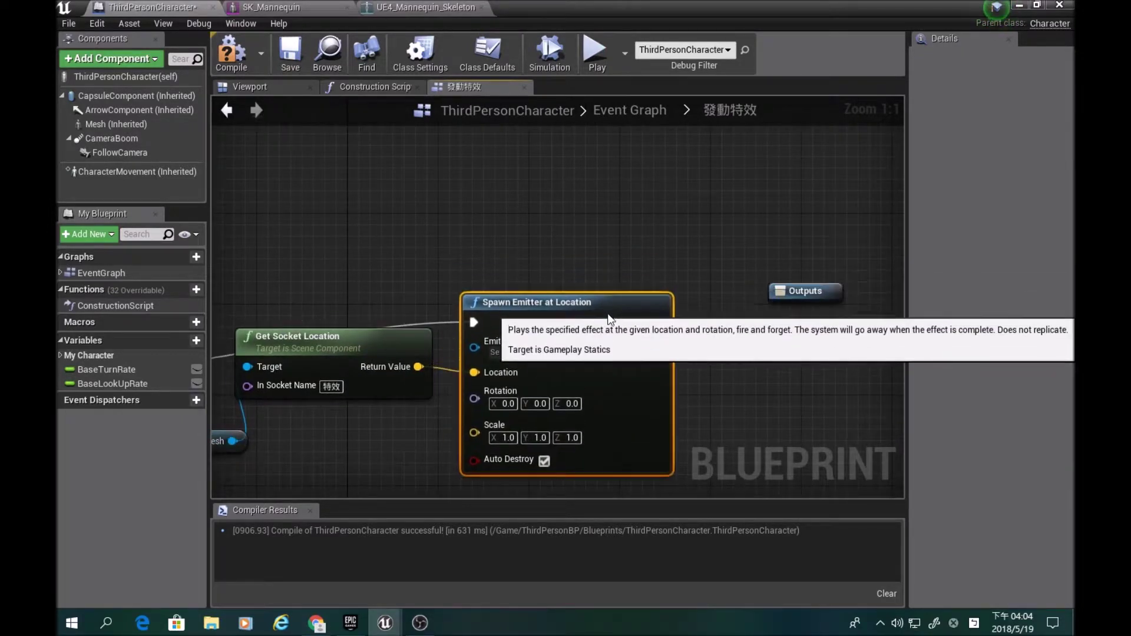
click(402, 448)
right_drag(402, 448, 581, 353)
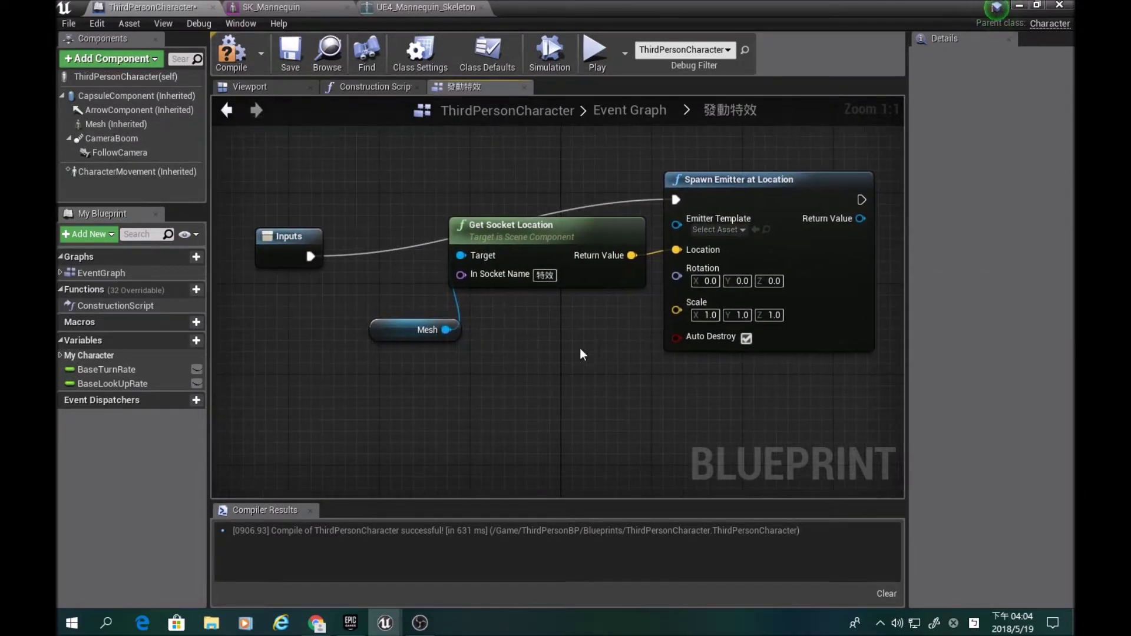
Reopen 發動特效 from the Event Graph, check the Outputs node, and compile
click(229, 119)
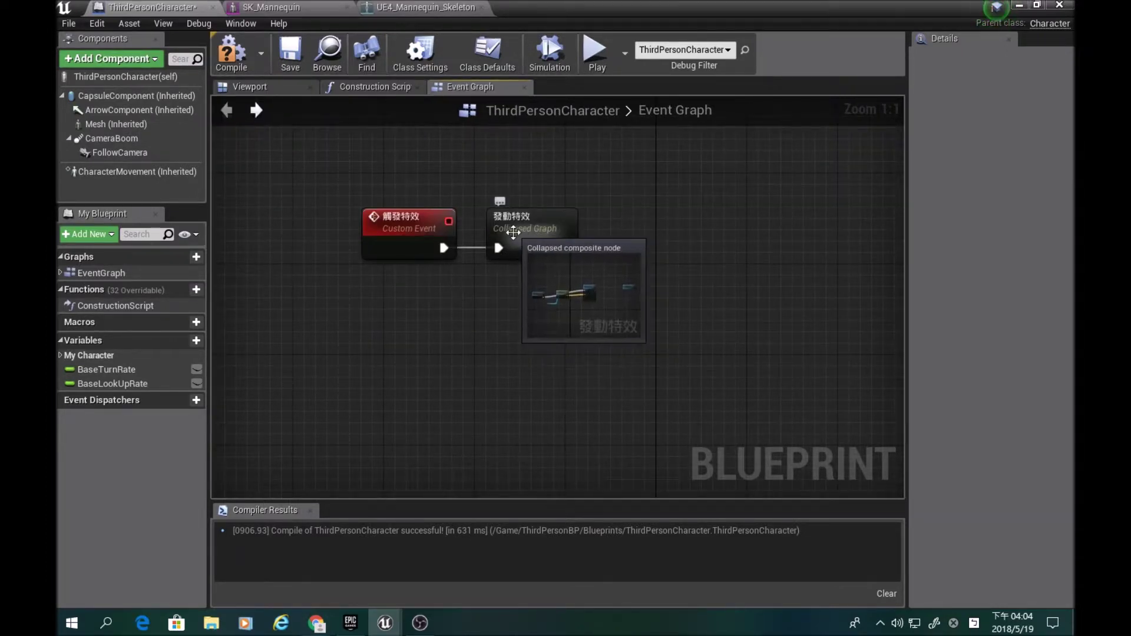
right_drag(505, 321, 479, 375)
double_click(509, 292)
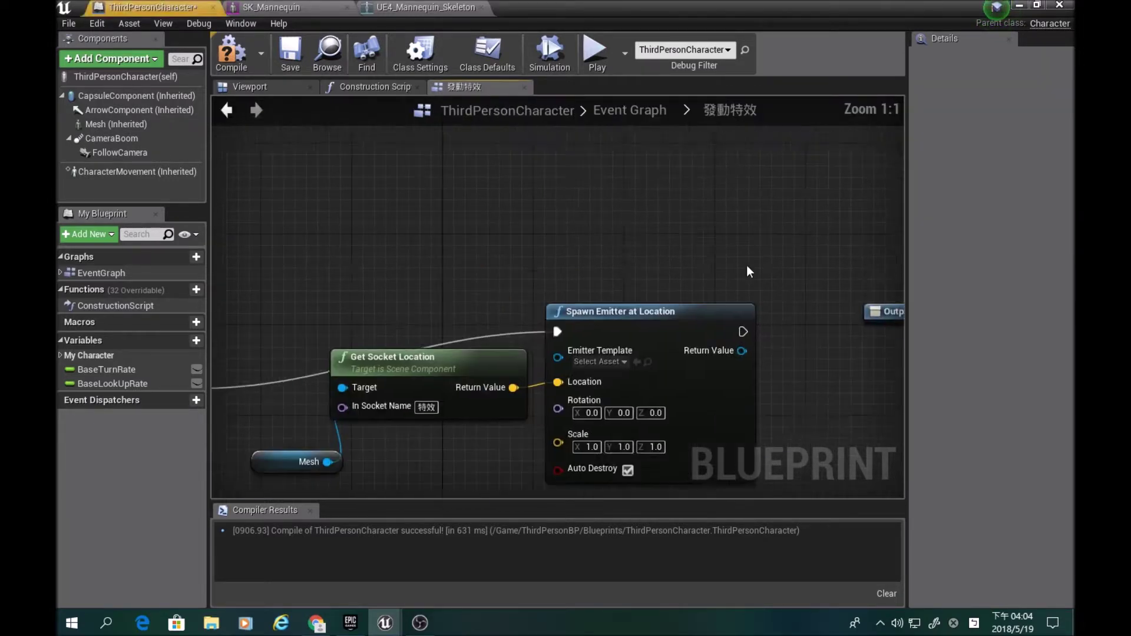
drag(562, 295, 685, 275)
click(709, 303)
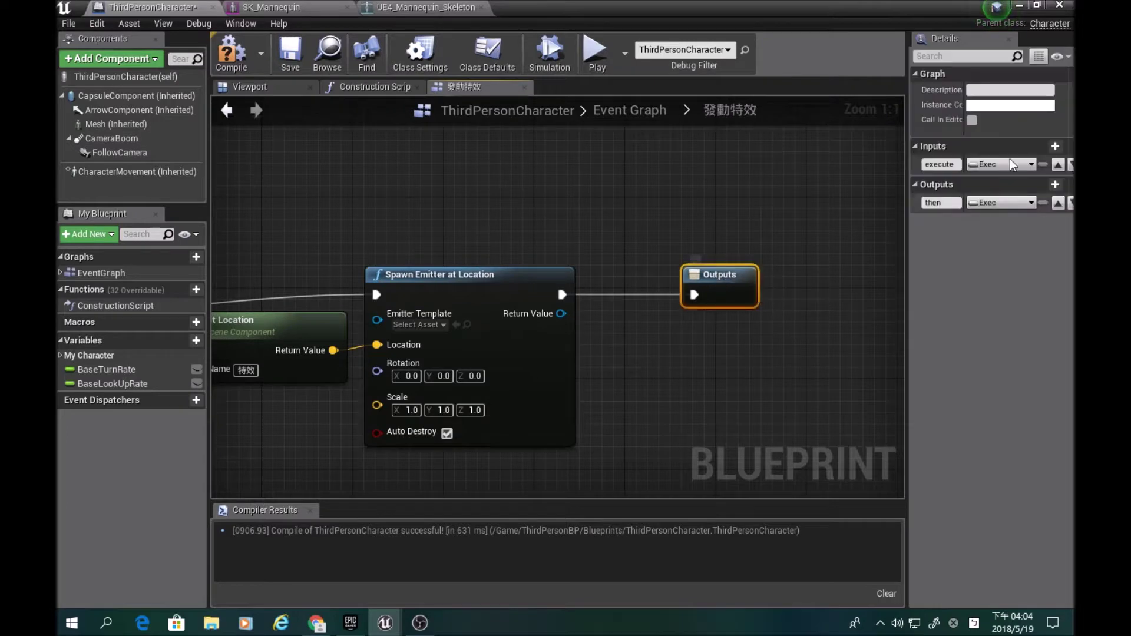
click(240, 63)
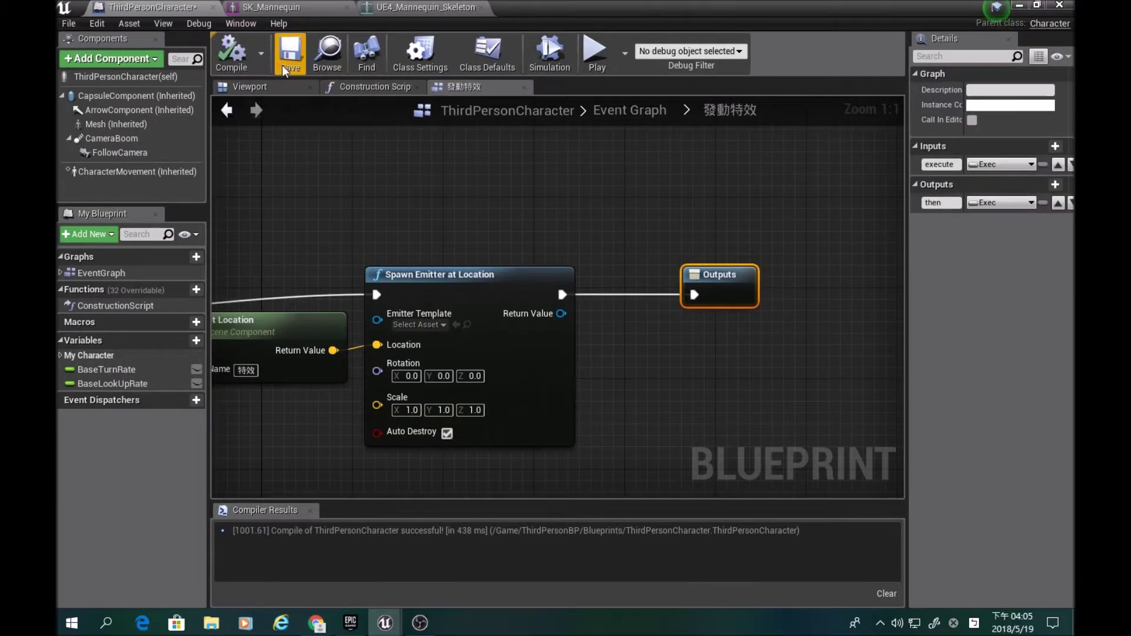
Check the character preview and the socket location nodes, then go back up to the Event Graph
click(260, 87)
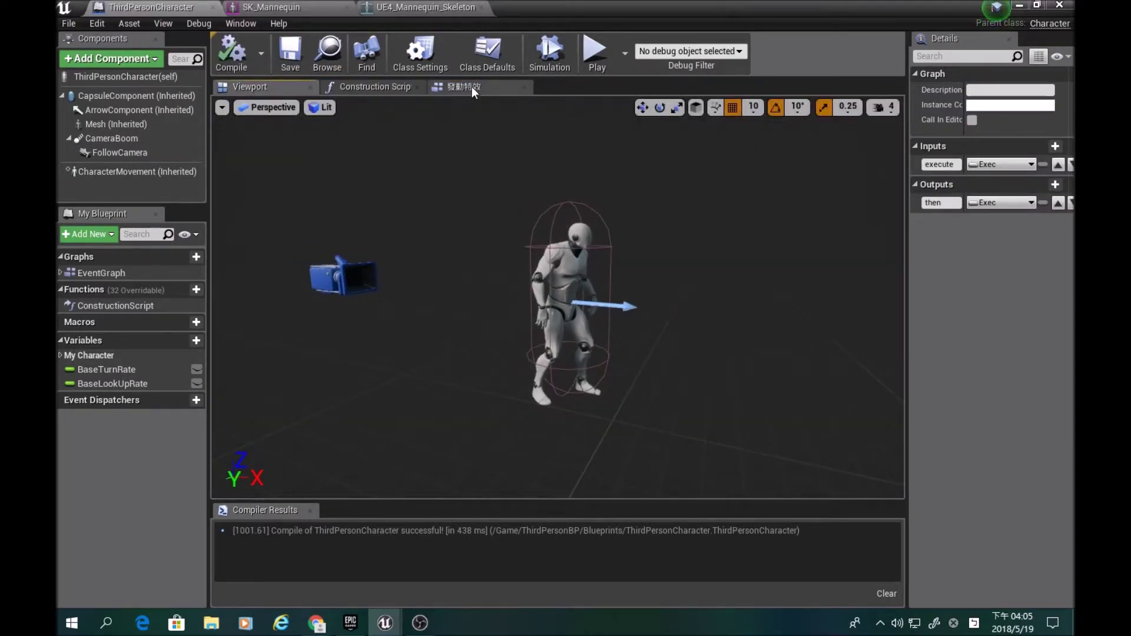
click(471, 87)
click(625, 412)
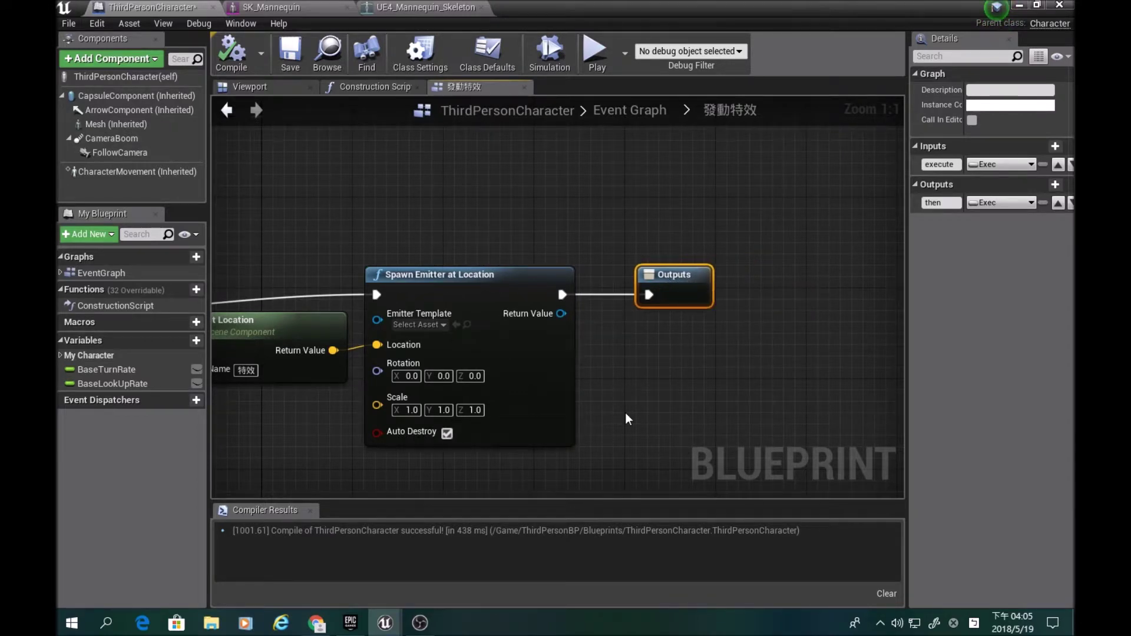
right_drag(624, 413, 776, 331)
click(239, 110)
mouse_move(538, 302)
mouse_down()
mouse_move(784, 282)
mouse_move(672, 280)
mouse_up()
click(560, 391)
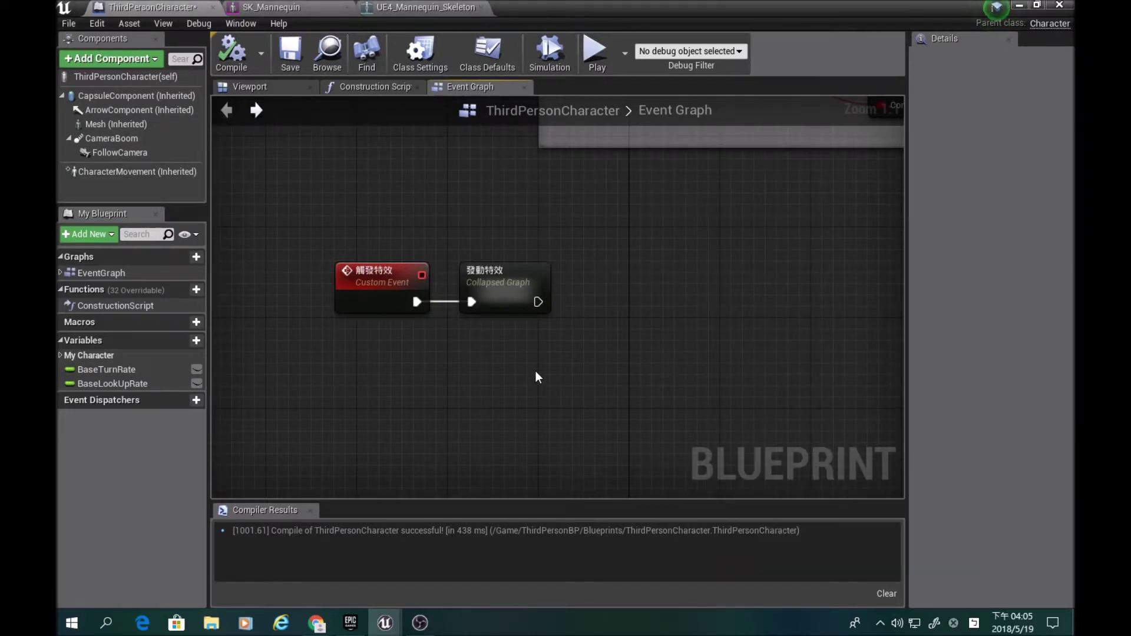
right_drag(535, 371, 633, 385)
double_click(580, 277)
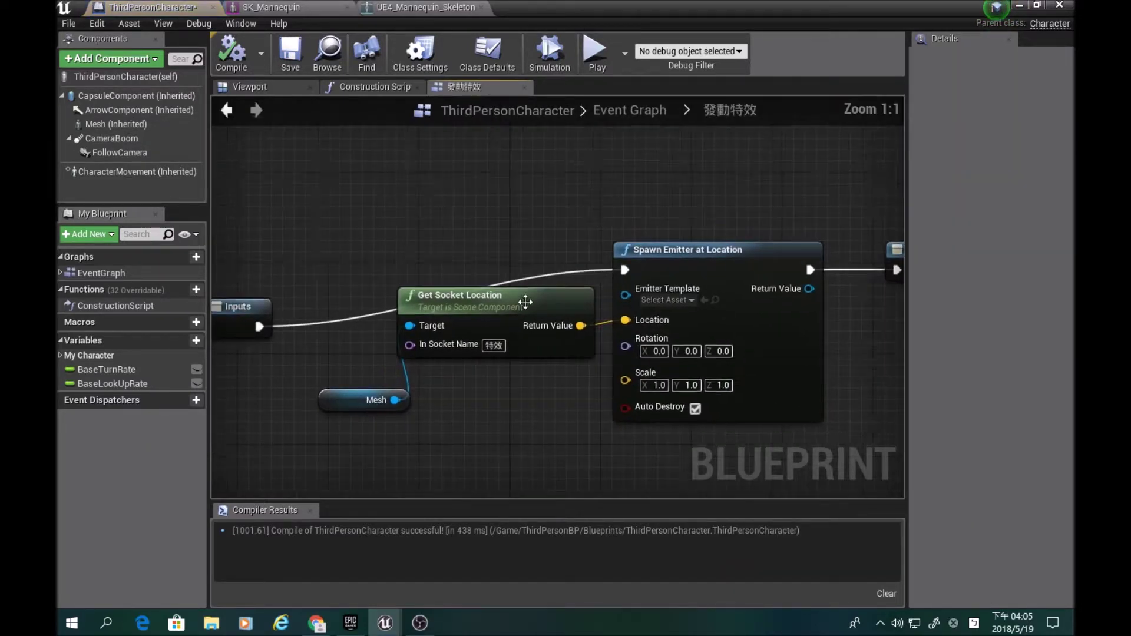
mouse_move(310, 172)
mouse_down()
mouse_move(783, 436)
mouse_move(834, 450)
mouse_up()
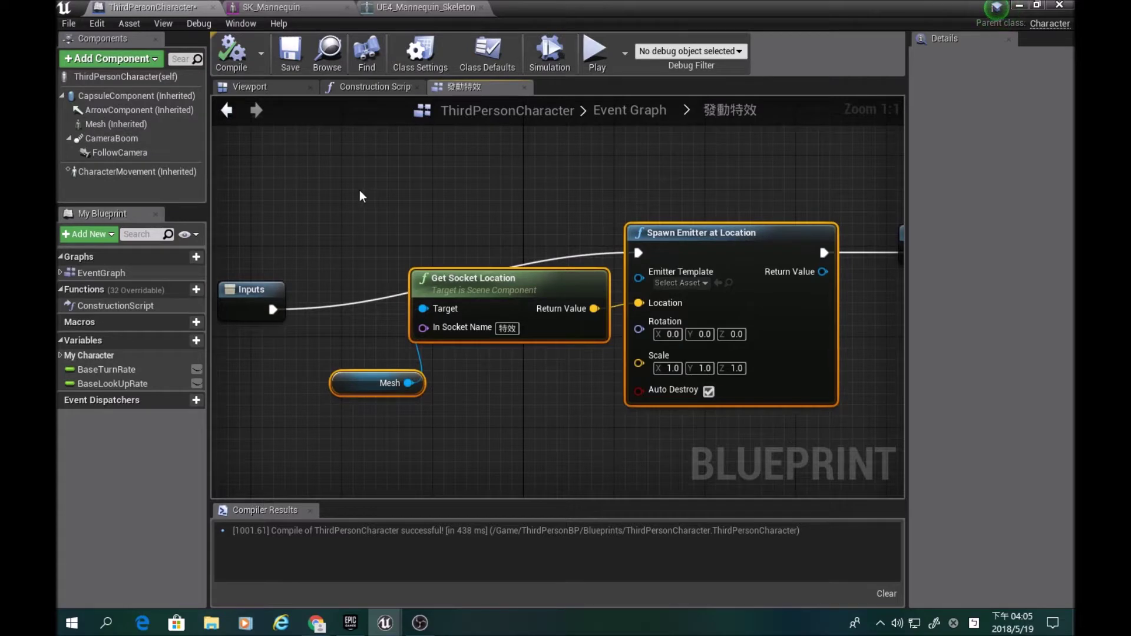
drag(359, 189, 755, 434)
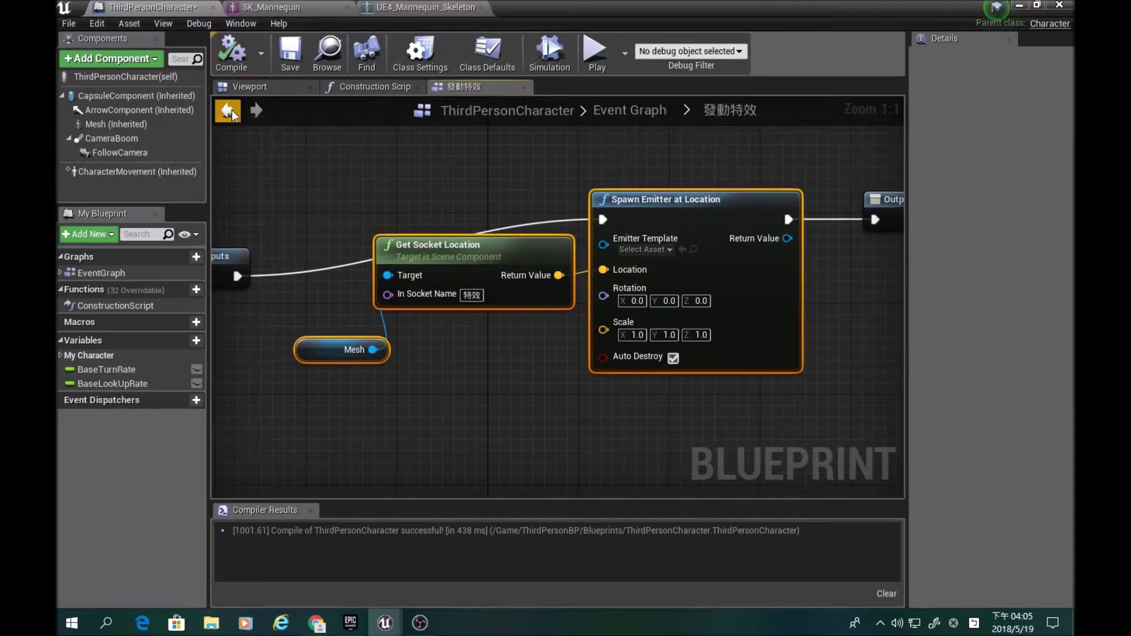
click(227, 110)
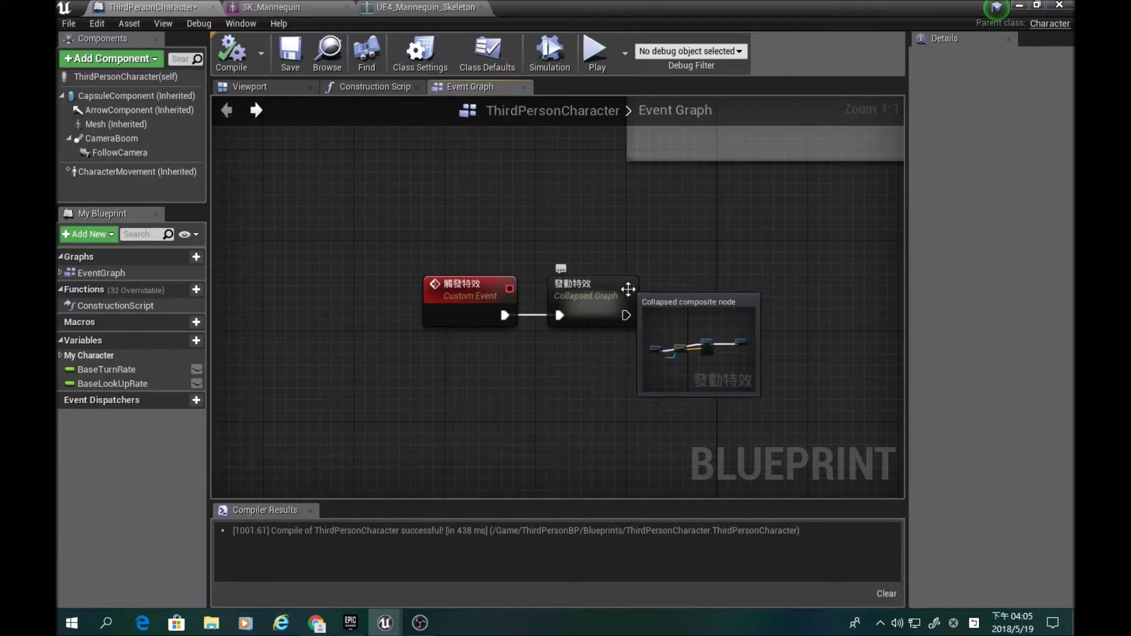
drag(536, 242, 672, 383)
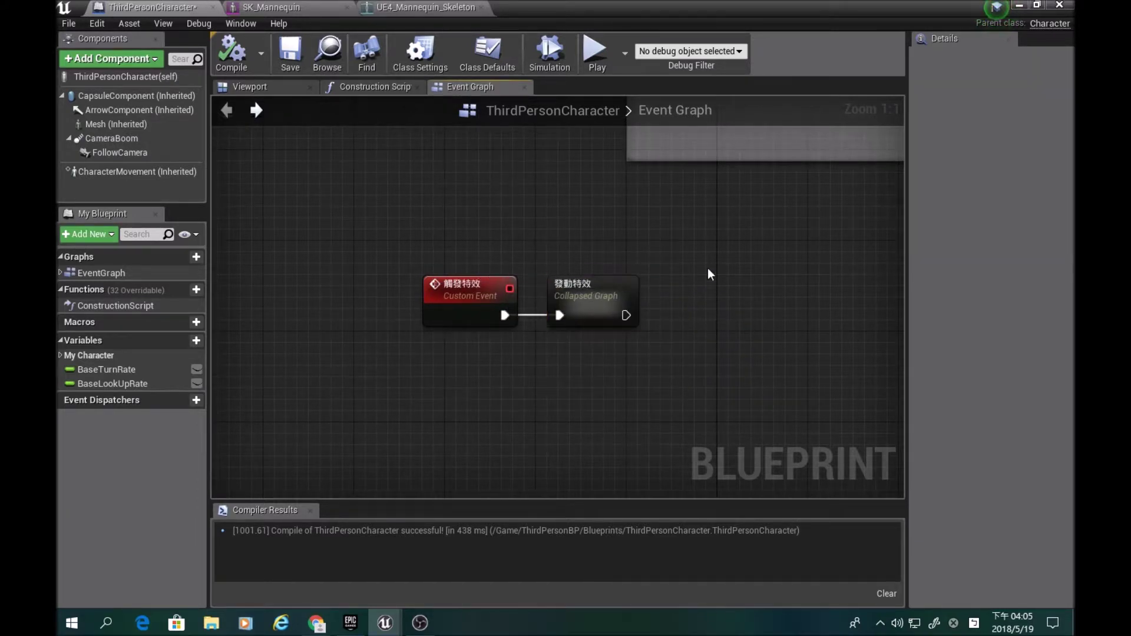
right_drag(709, 270, 556, 409)
right_drag(655, 207, 532, 236)
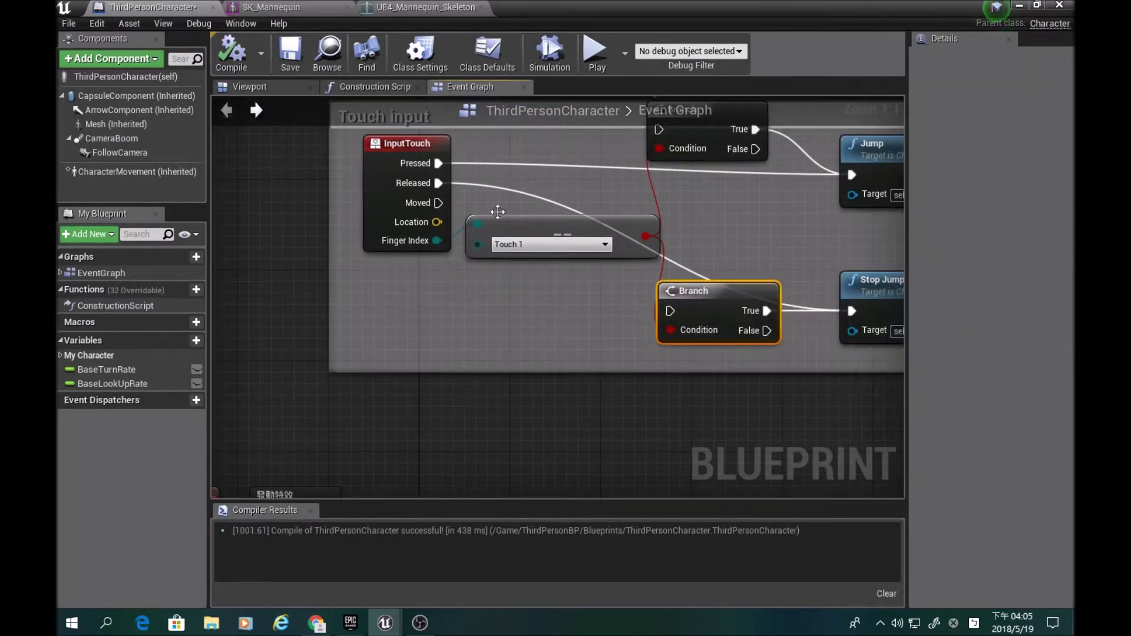
click(413, 152)
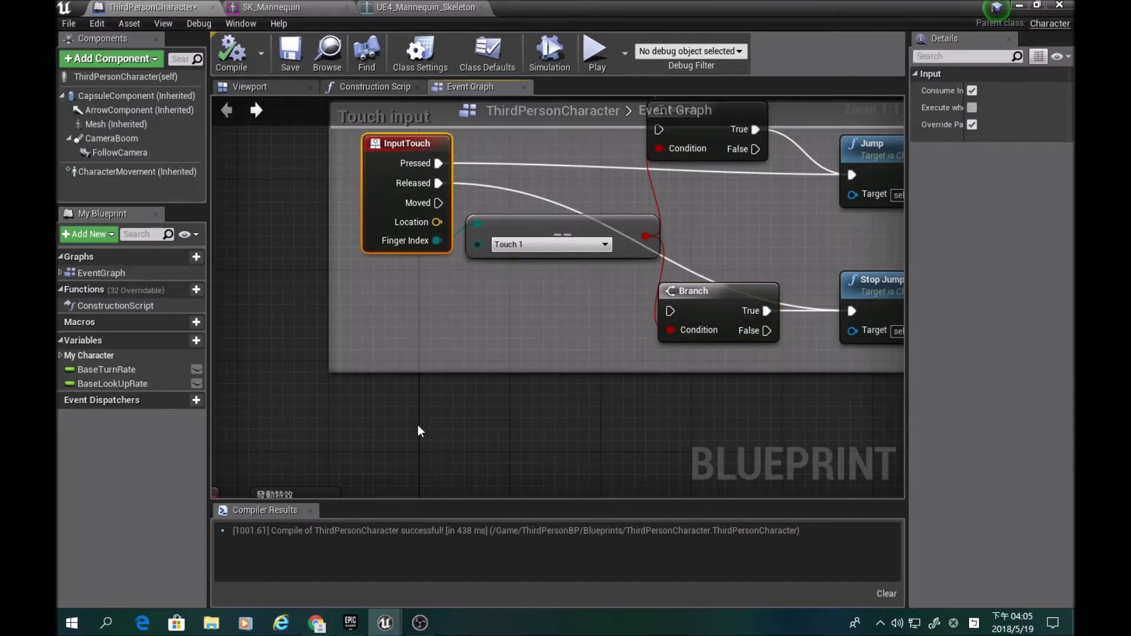
click(418, 425)
right_drag(343, 498, 463, 351)
double_click(416, 351)
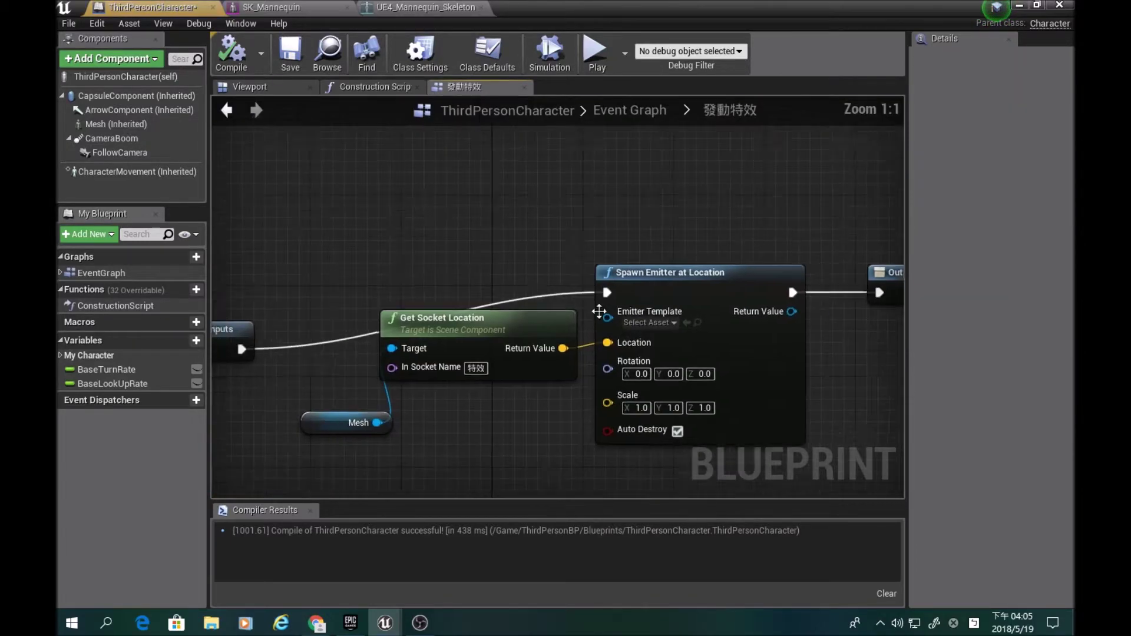
drag(279, 165, 641, 390)
click(515, 387)
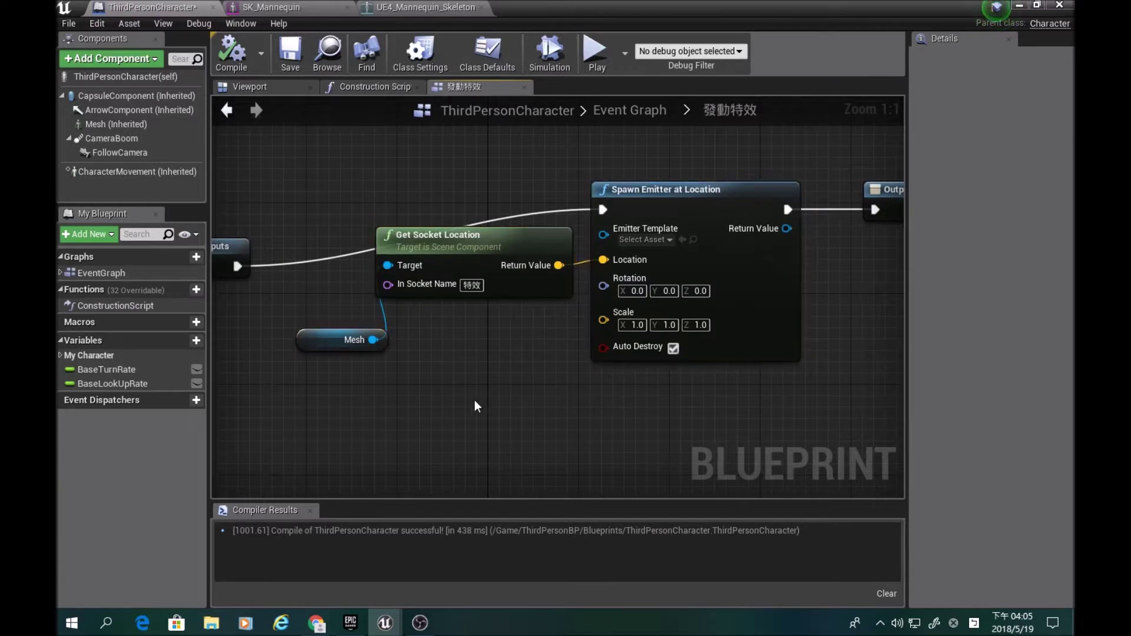
right_drag(515, 387, 518, 461)
drag(388, 218, 766, 445)
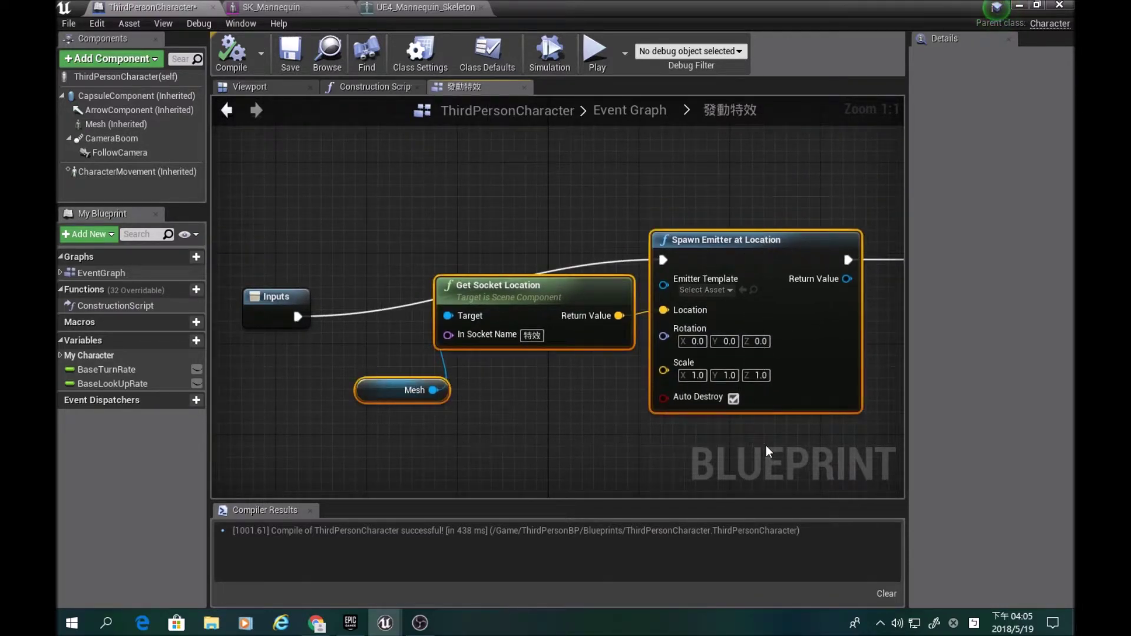
click(644, 432)
right_drag(882, 280, 648, 286)
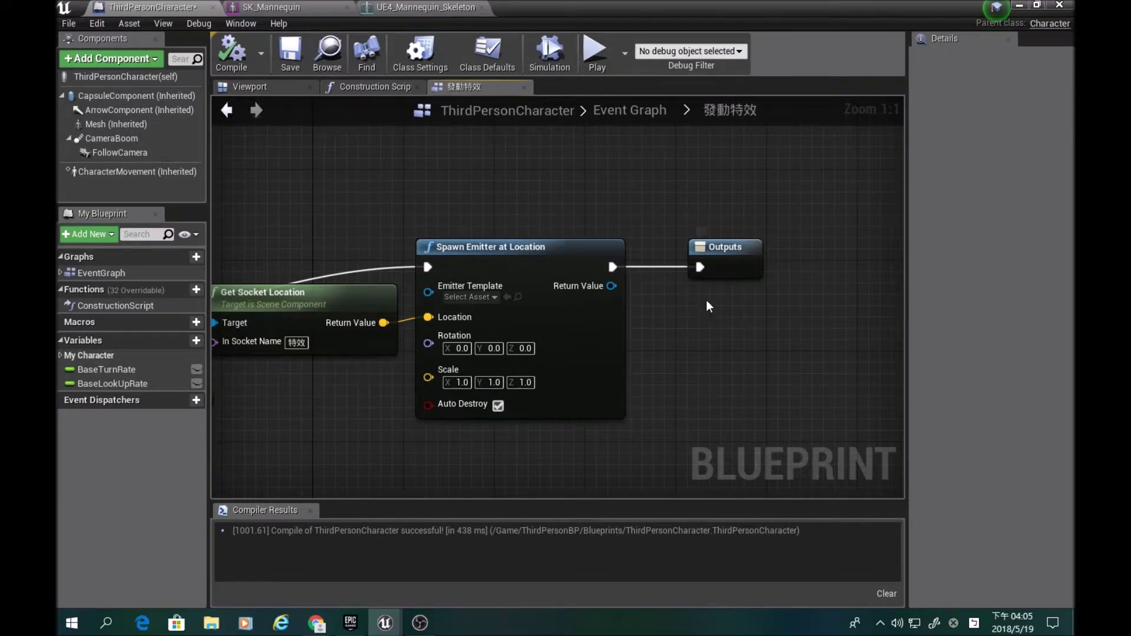
click(226, 113)
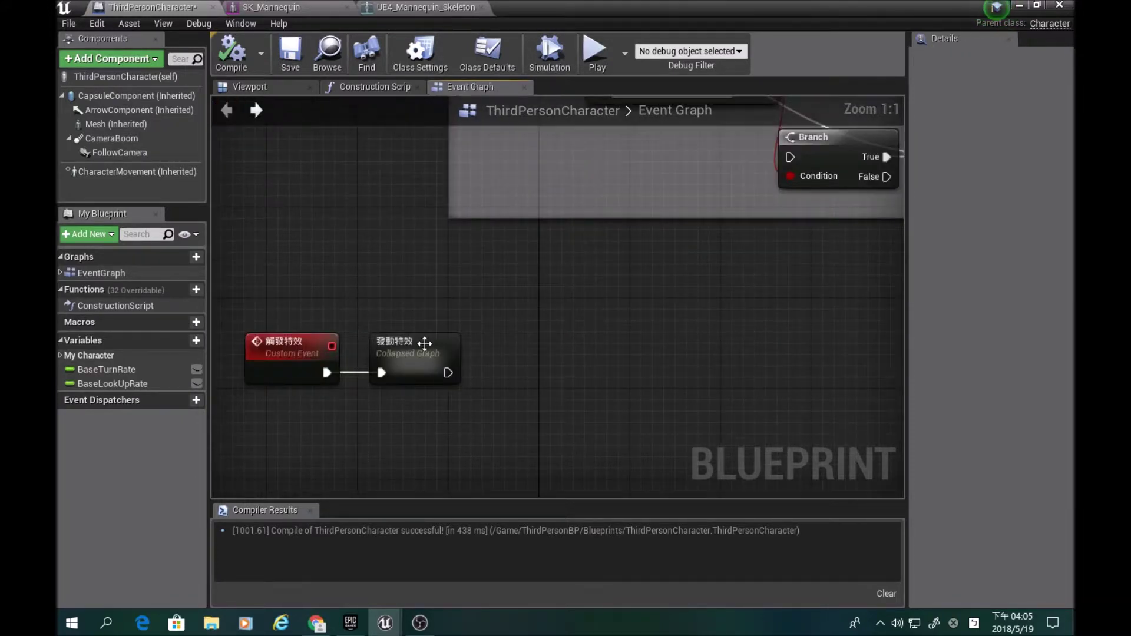
right_drag(533, 350, 622, 242)
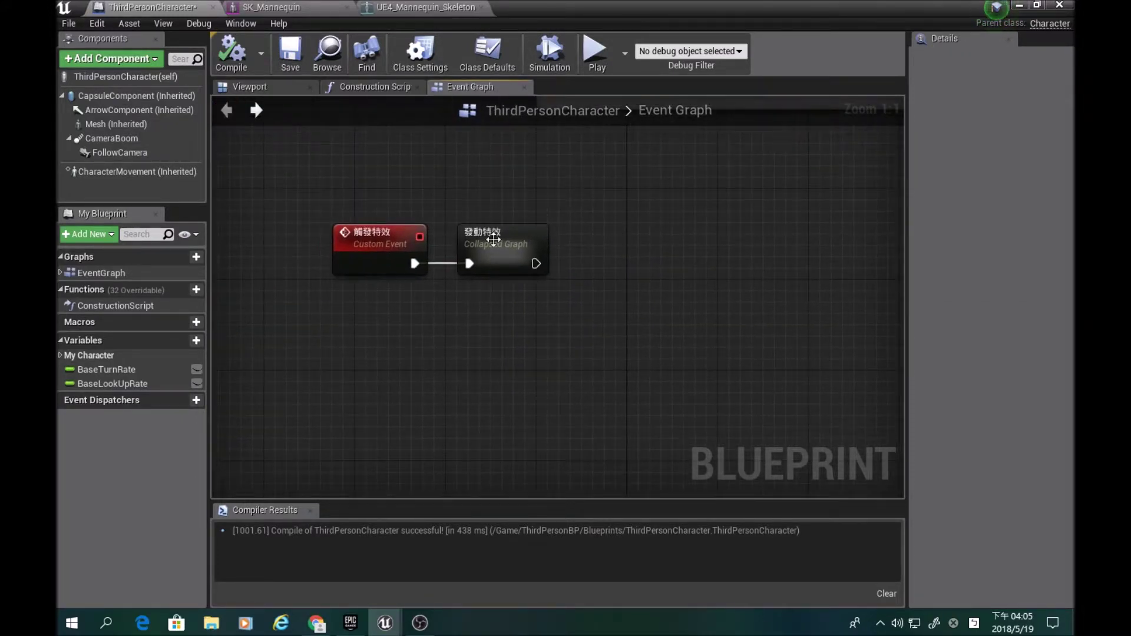
drag(309, 193, 560, 283)
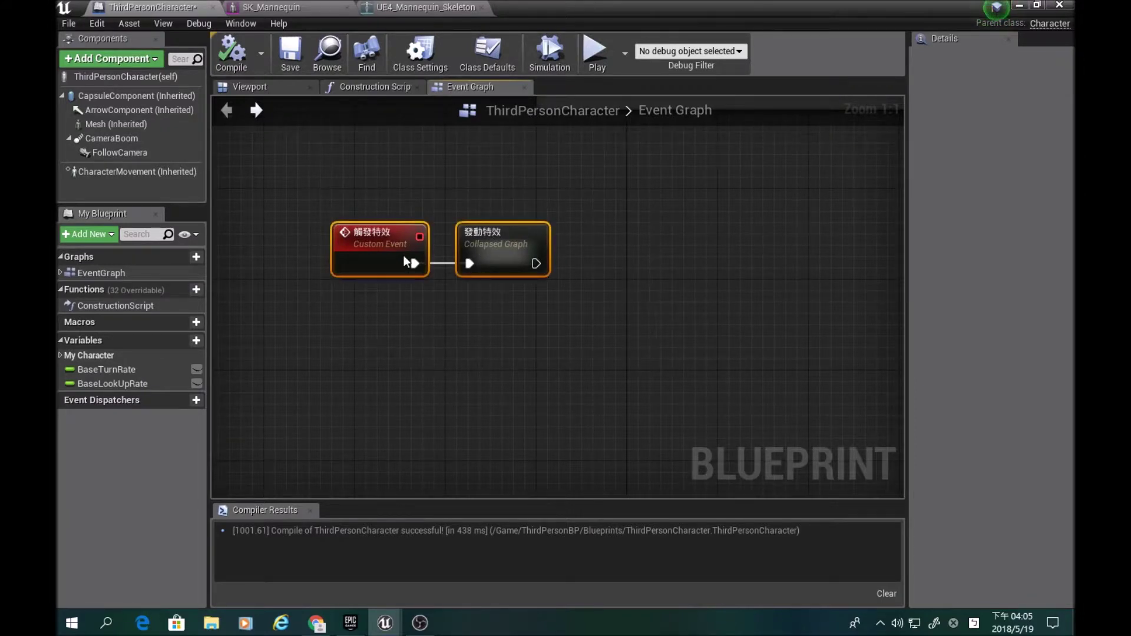
Wrap the selected custom event and collapsed node in a comment titled 自訂事件
key(c)
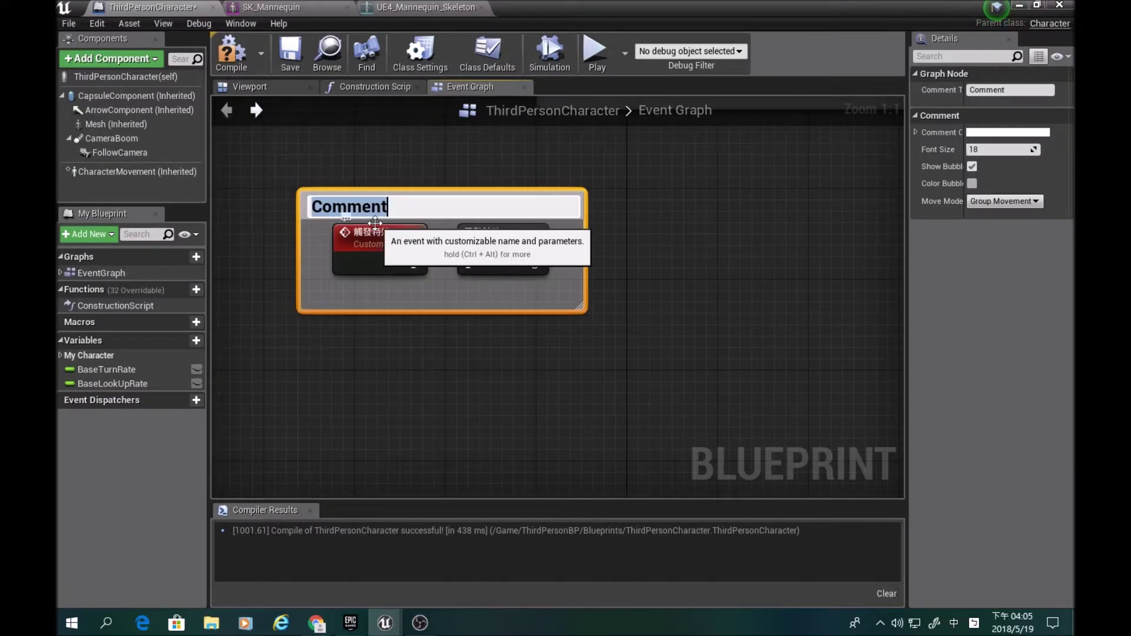
text(自ㄉ)
text(訂)
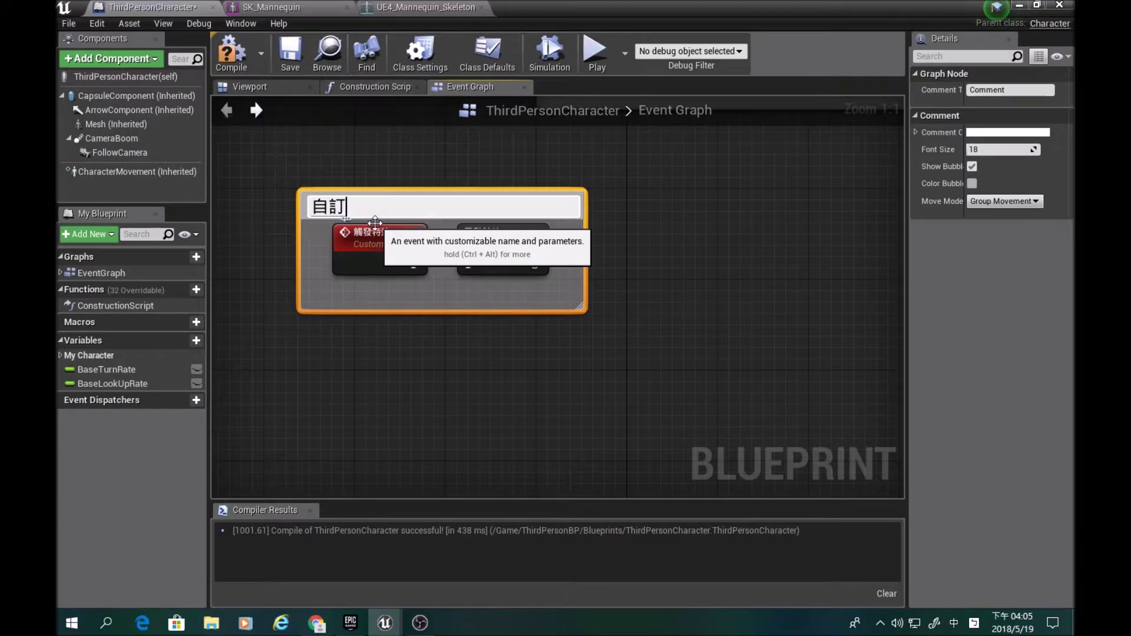
text(事件)
key(Return)
Inside 發動特效, set Spawn Emitter's template to P_Explosion and compile the blueprint
double_click(512, 252)
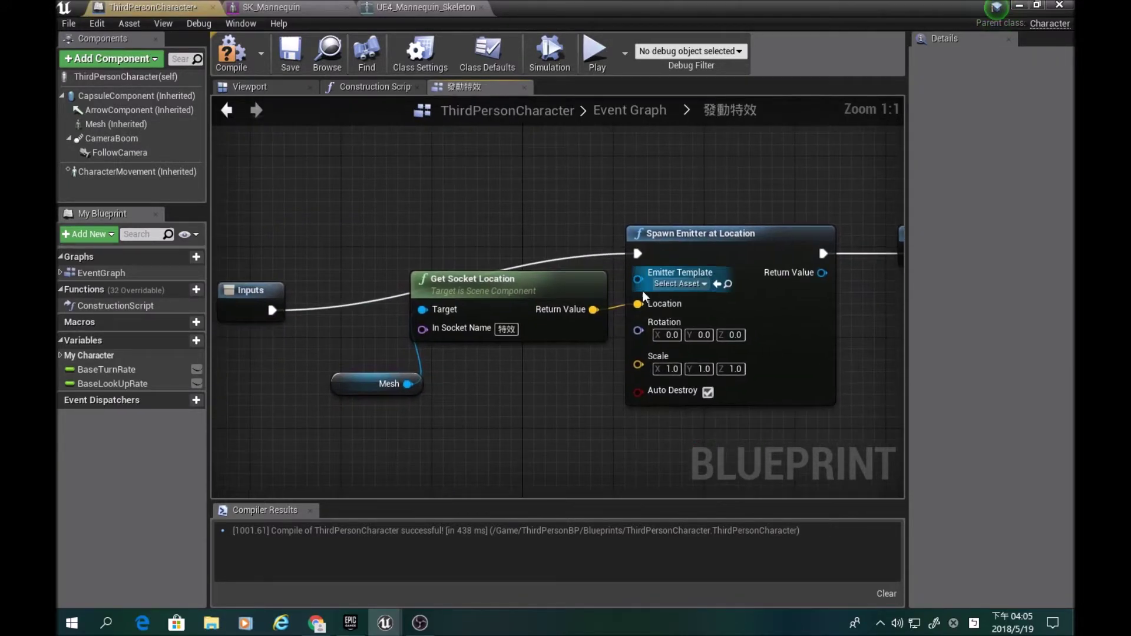
click(678, 283)
click(689, 369)
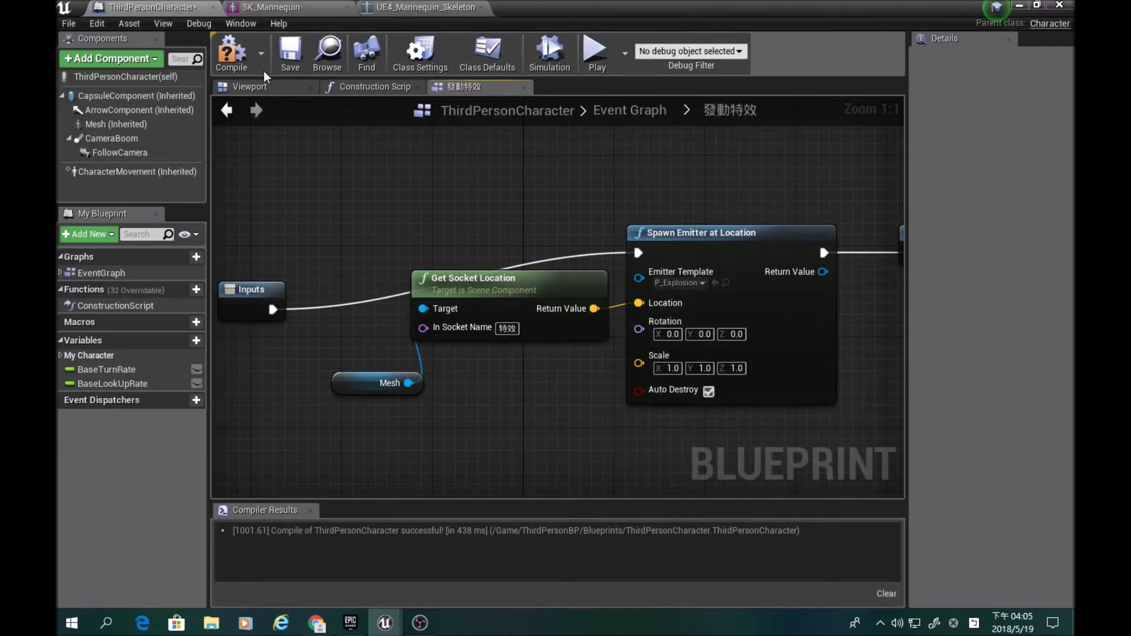
click(291, 53)
click(266, 89)
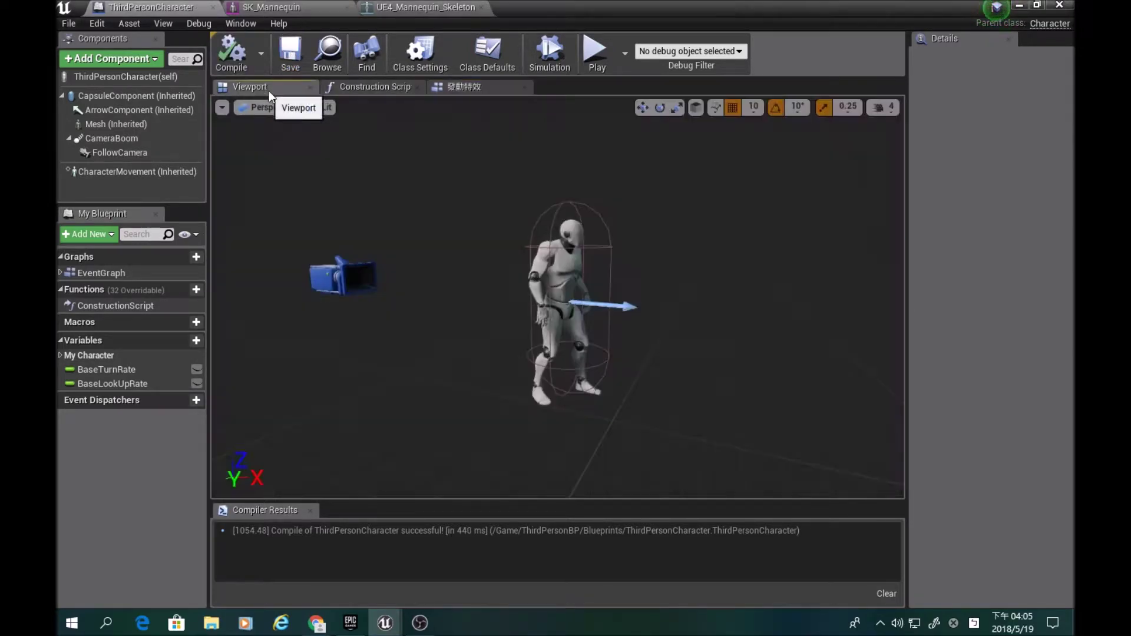
click(466, 87)
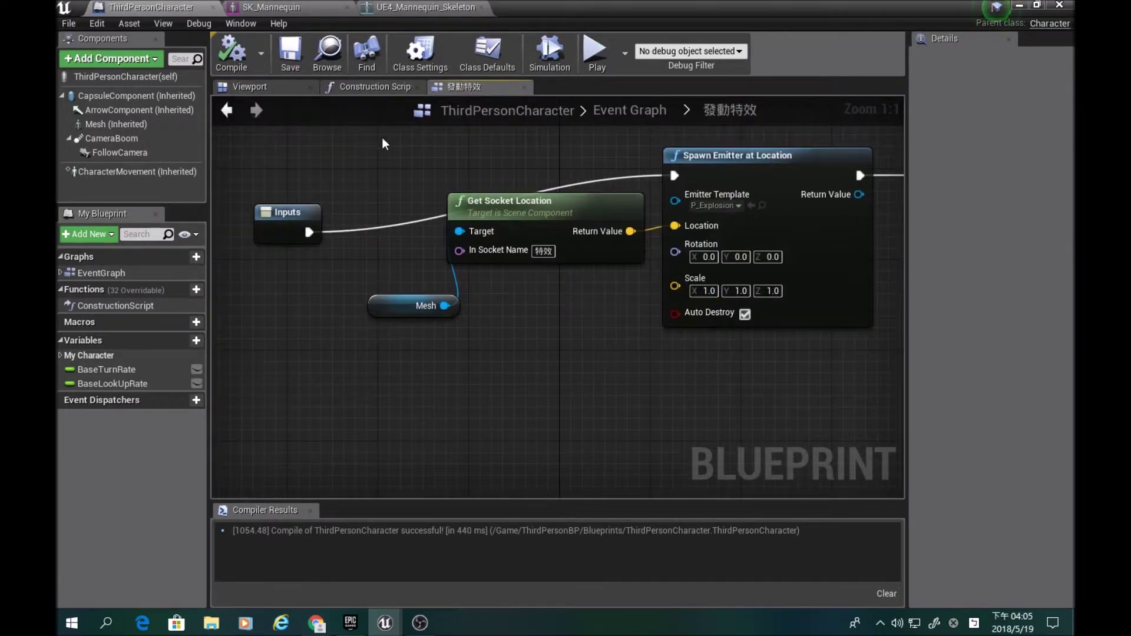
click(228, 110)
Add a Keyboard G input event node to the Event Graph
right_drag(275, 385, 344, 300)
right_click(345, 299)
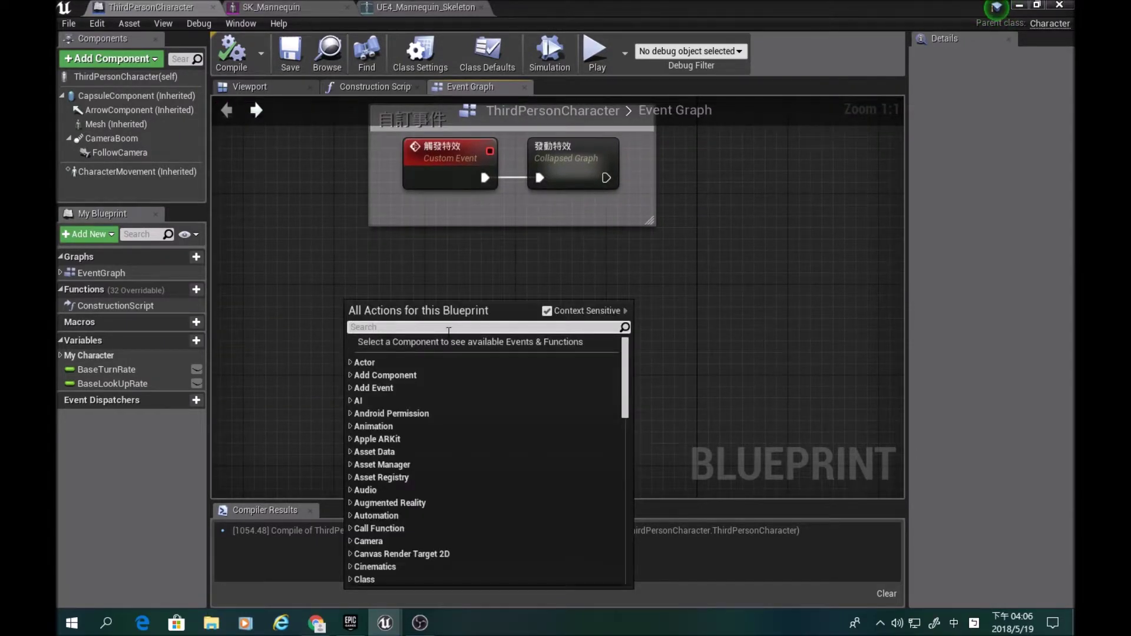
text(之)
key(Escape)
key(shift)
text(key)
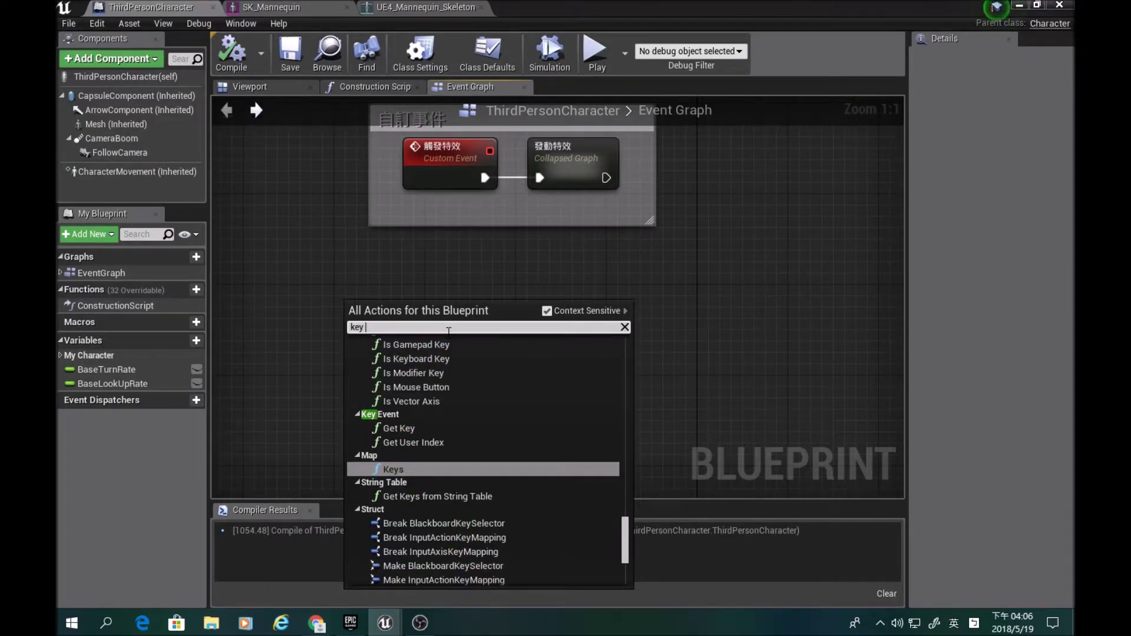
text(b)
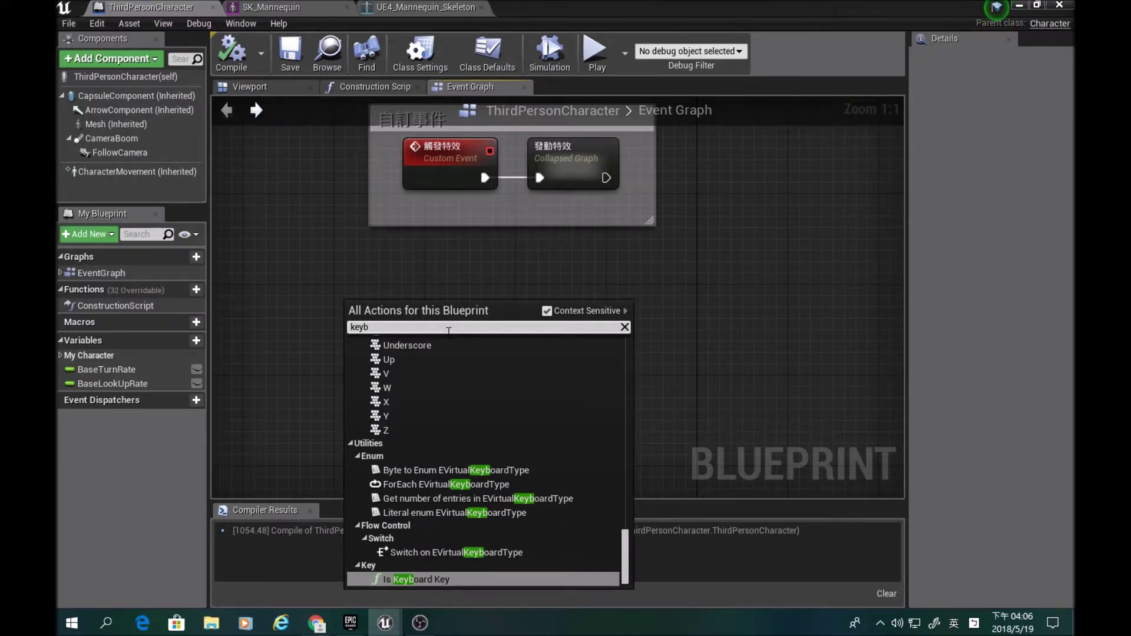
text( G)
key(Return)
Wire a 觸發特效 call from the G event's Pressed pin and place it beside the event
drag(396, 325, 606, 314)
text(ca)
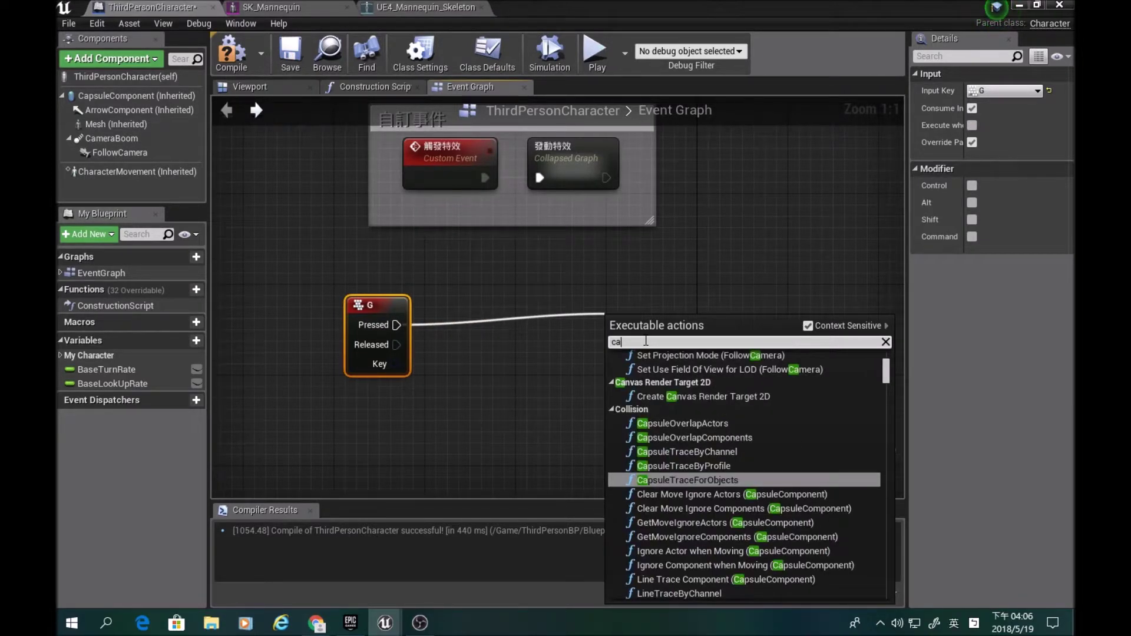
text(ll)
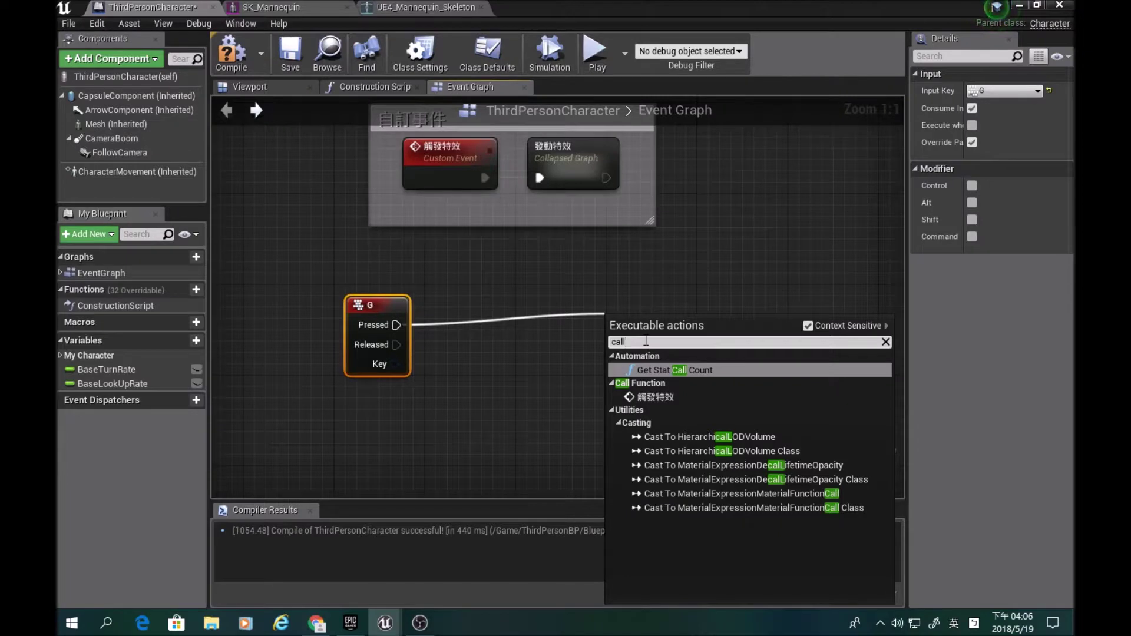
key(Down)
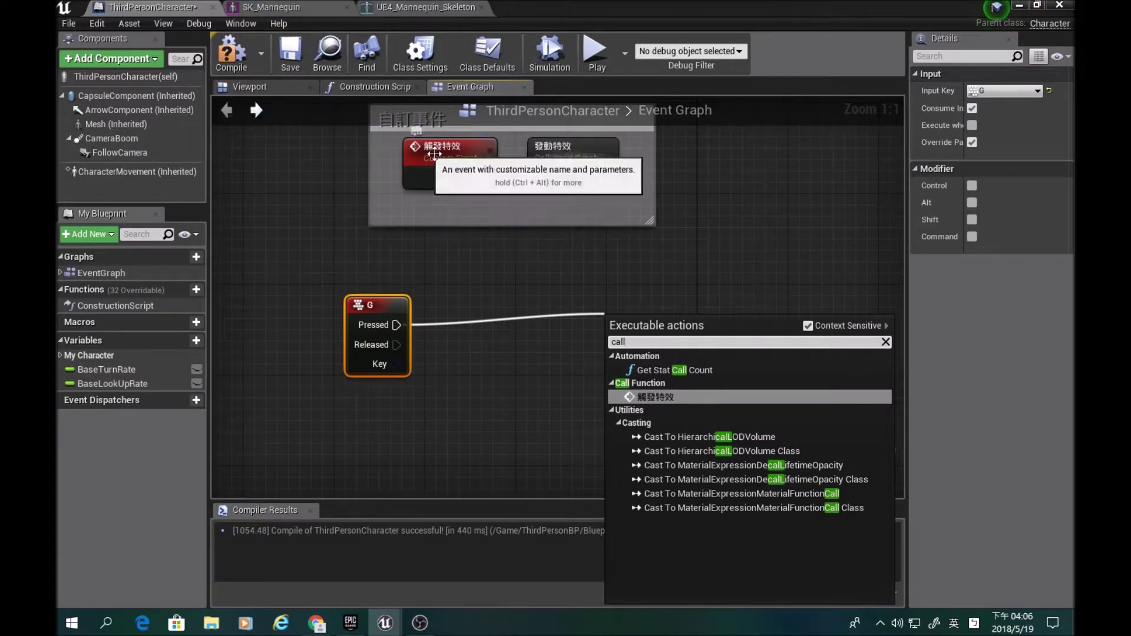
click(666, 398)
drag(634, 319, 509, 297)
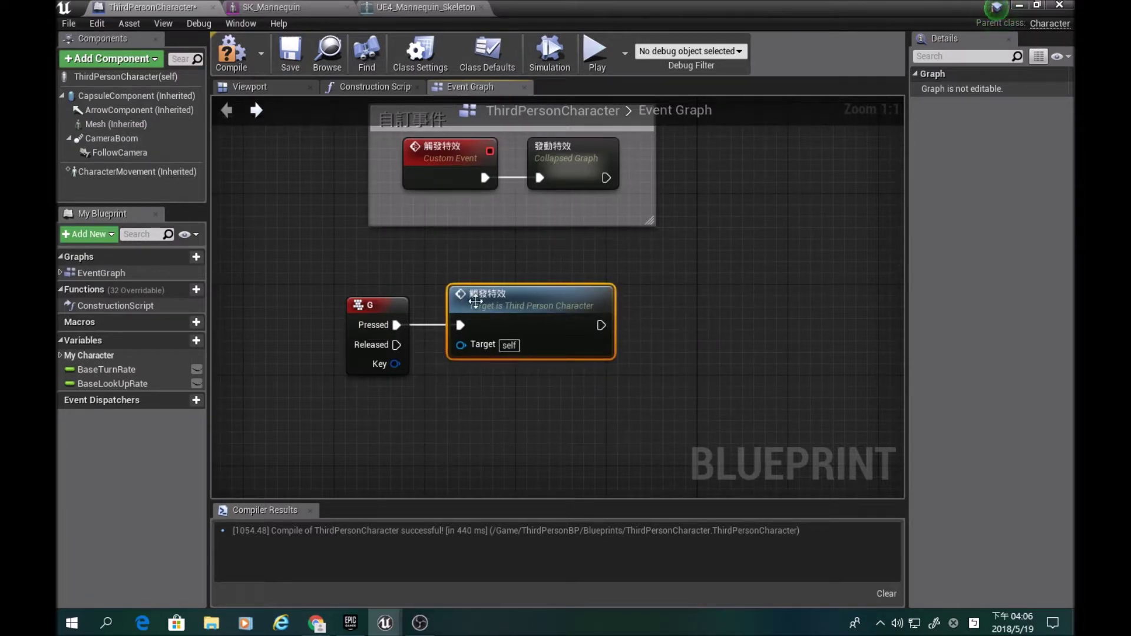
click(448, 156)
key(ctrl+z)
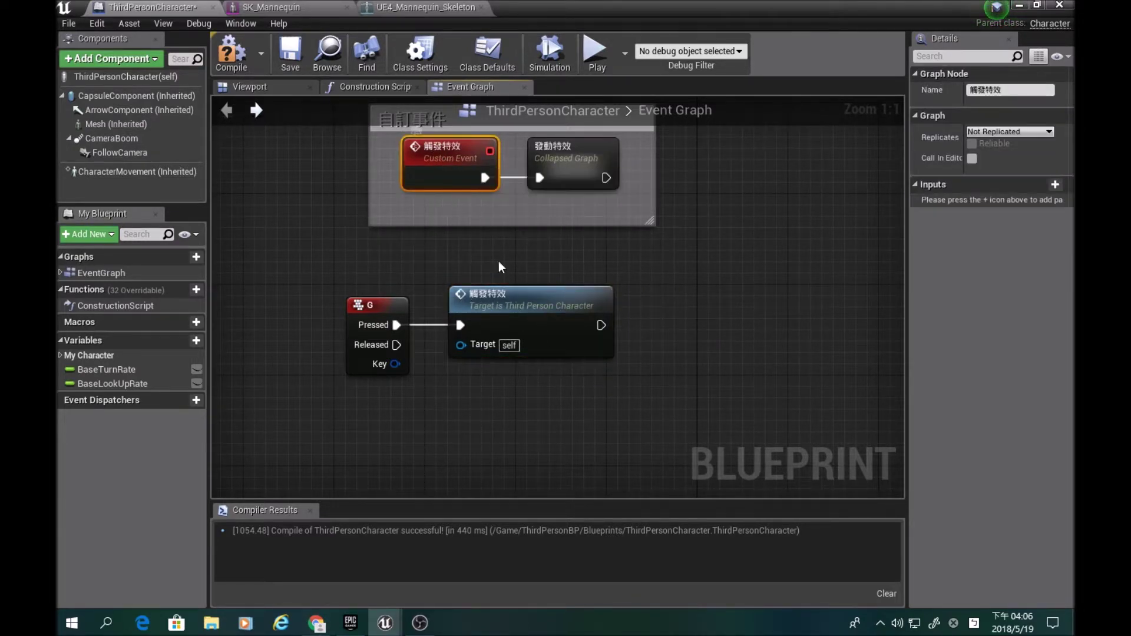
Jump to the 觸發特效 custom event, open 發動特效, and compile
double_click(533, 303)
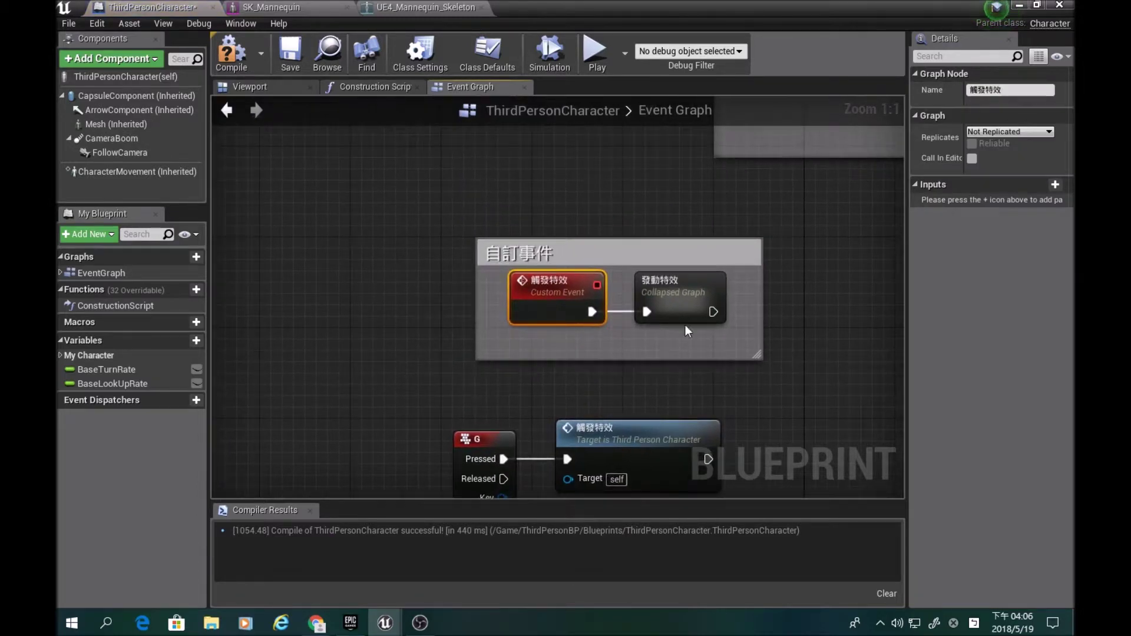
double_click(669, 286)
click(236, 58)
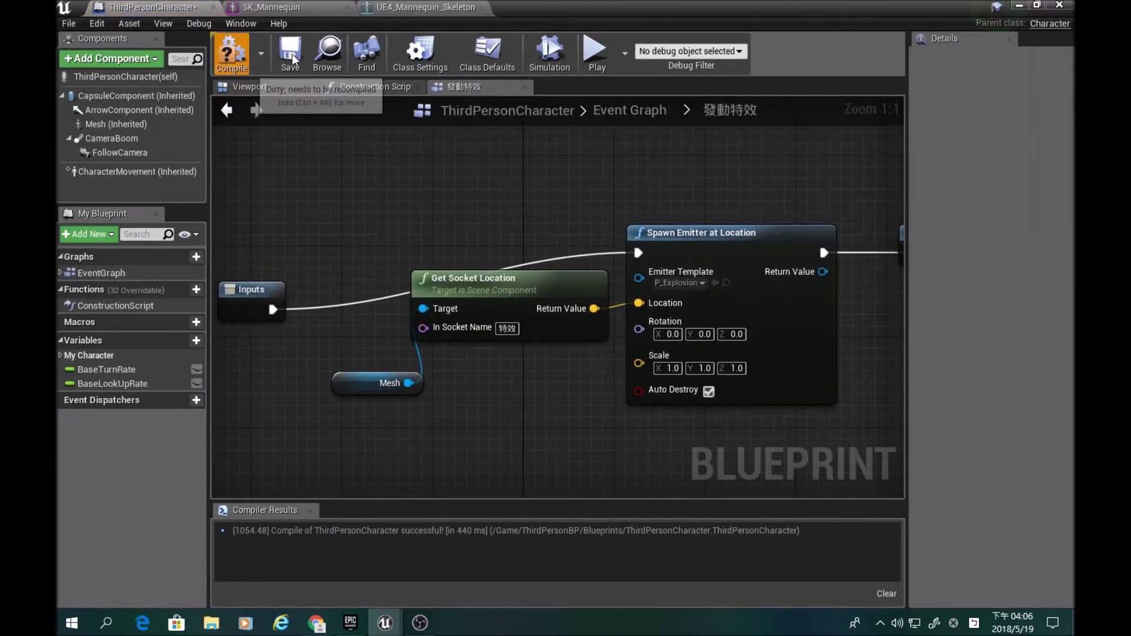
Save and close the blueprint, then play the level, jumping and running to see explosions
click(301, 51)
click(1019, 5)
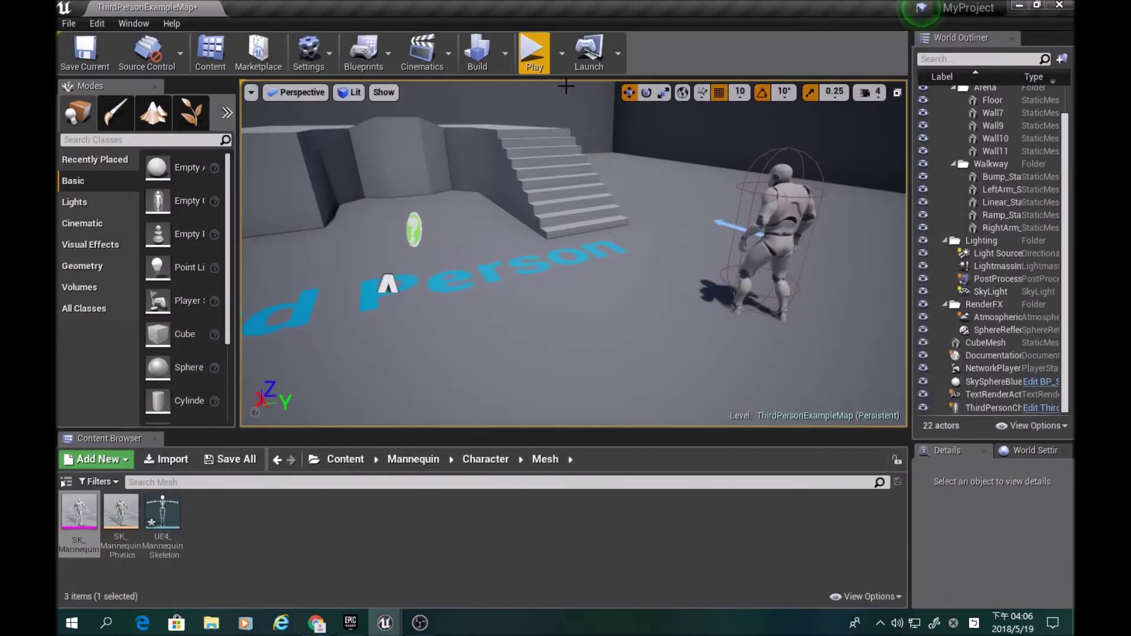
click(547, 56)
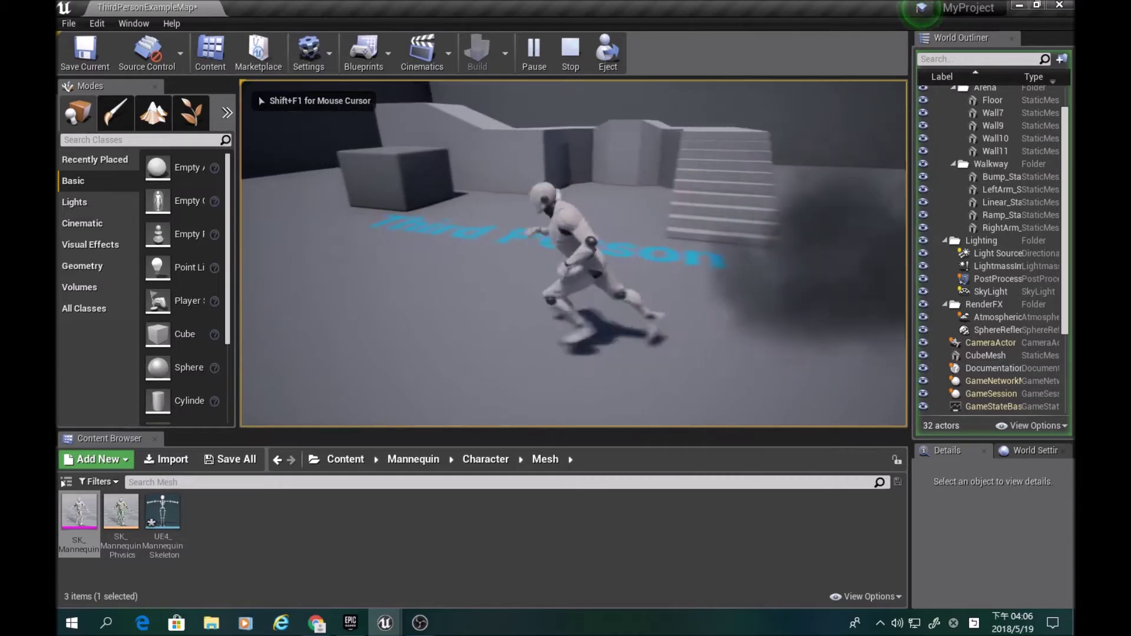
key(space)
key(space)
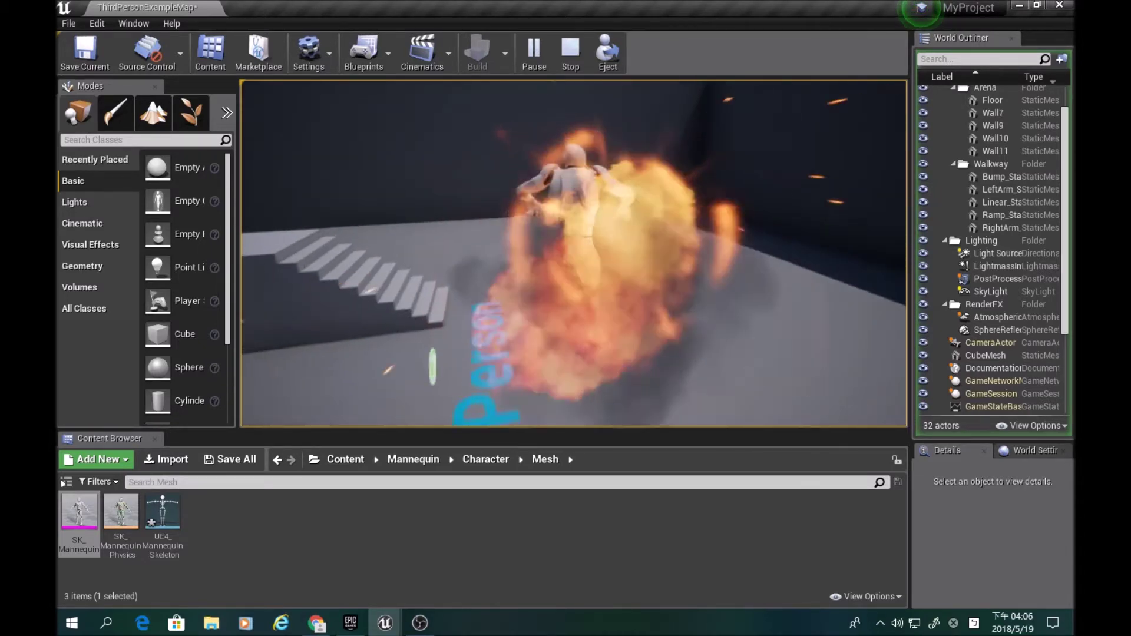
key(space)
key(space)
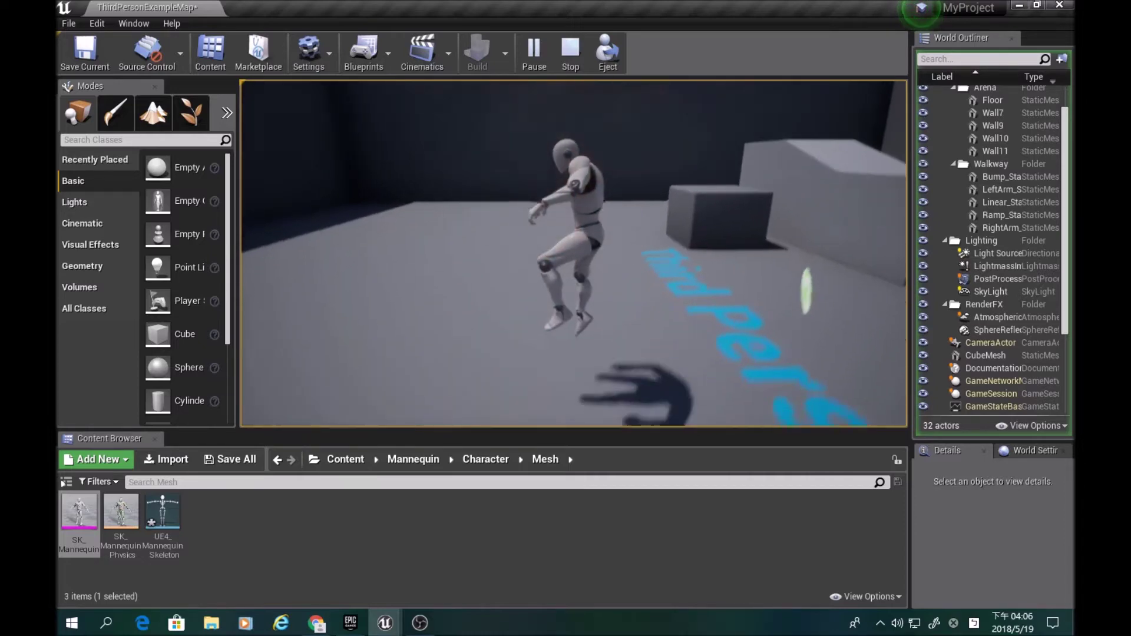
key(w)
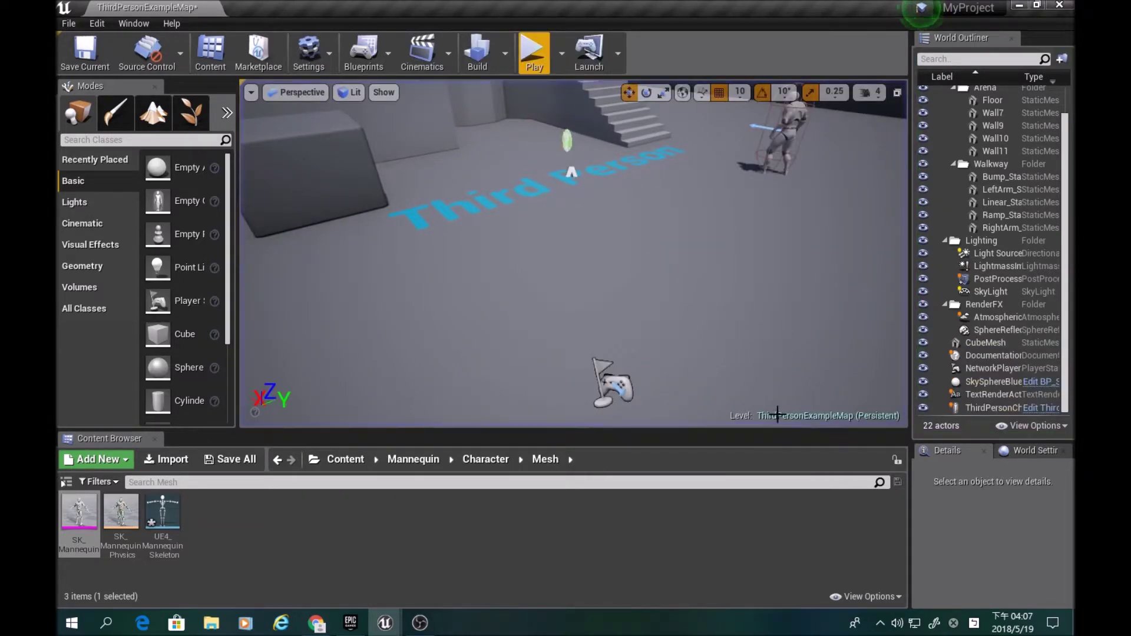
Browse to Content > Mannequin > Animations and open ThirdPerson_AnimBP
click(347, 459)
double_click(246, 512)
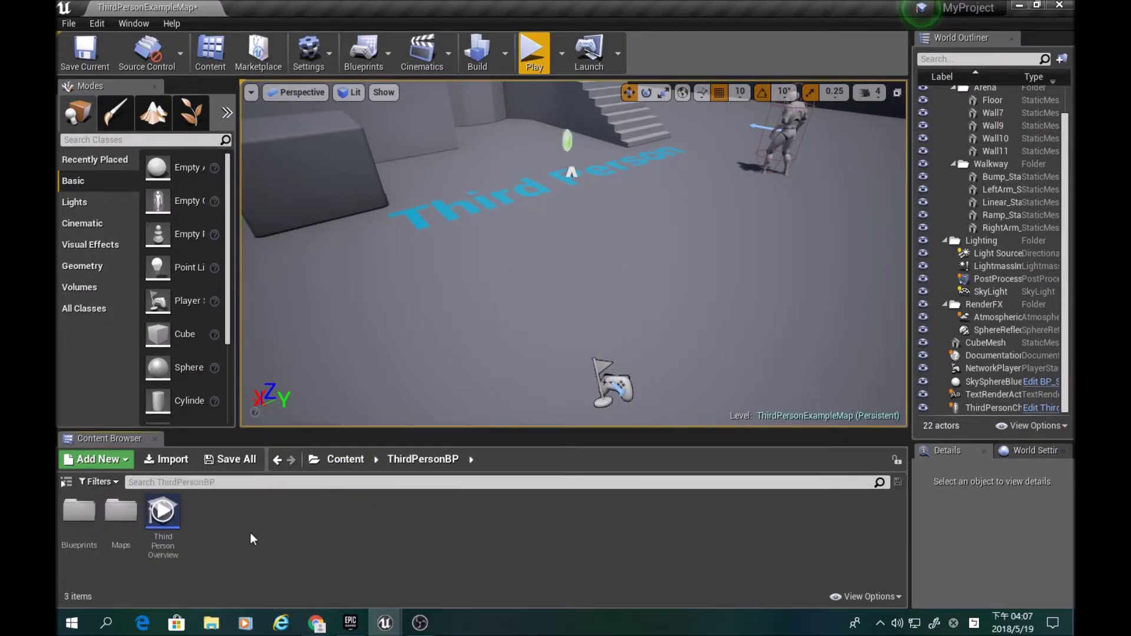
click(277, 460)
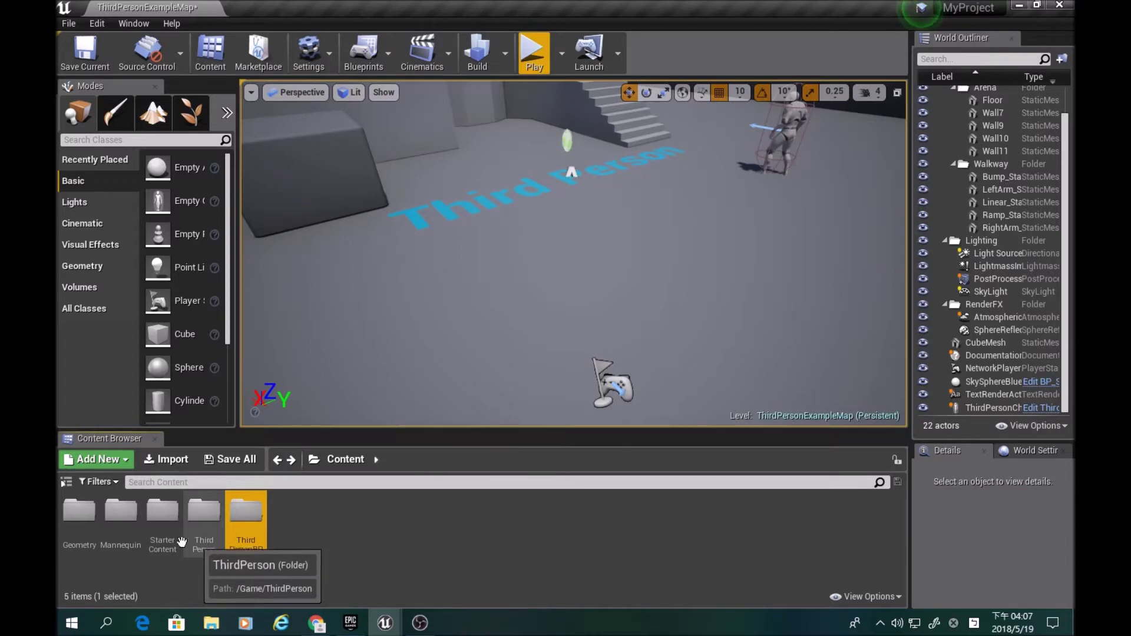
double_click(107, 533)
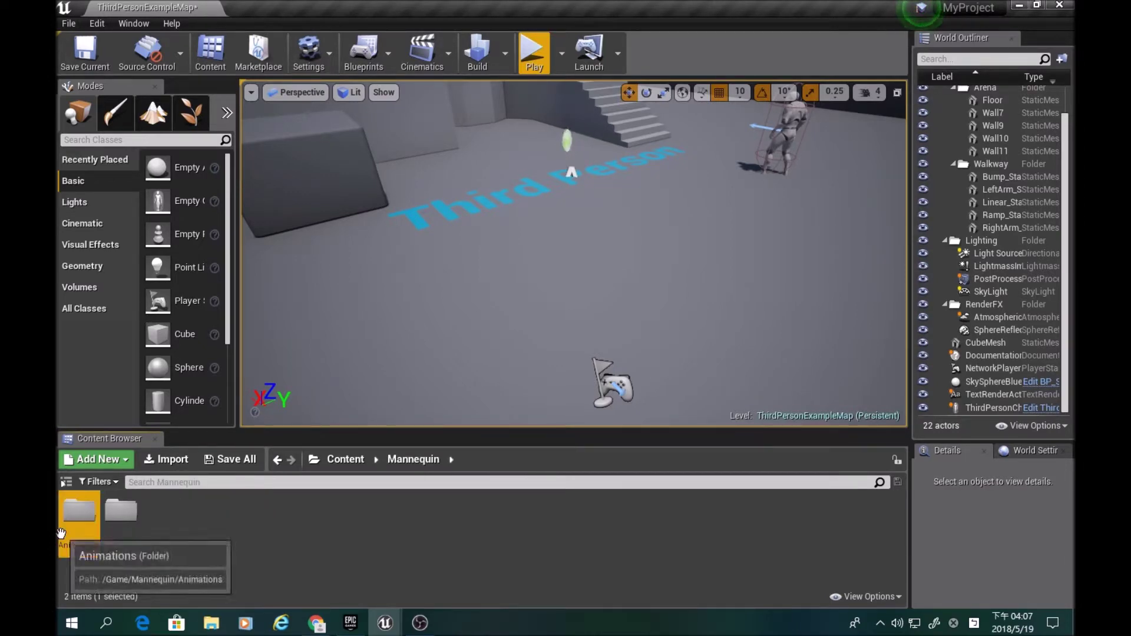
double_click(88, 519)
double_click(99, 529)
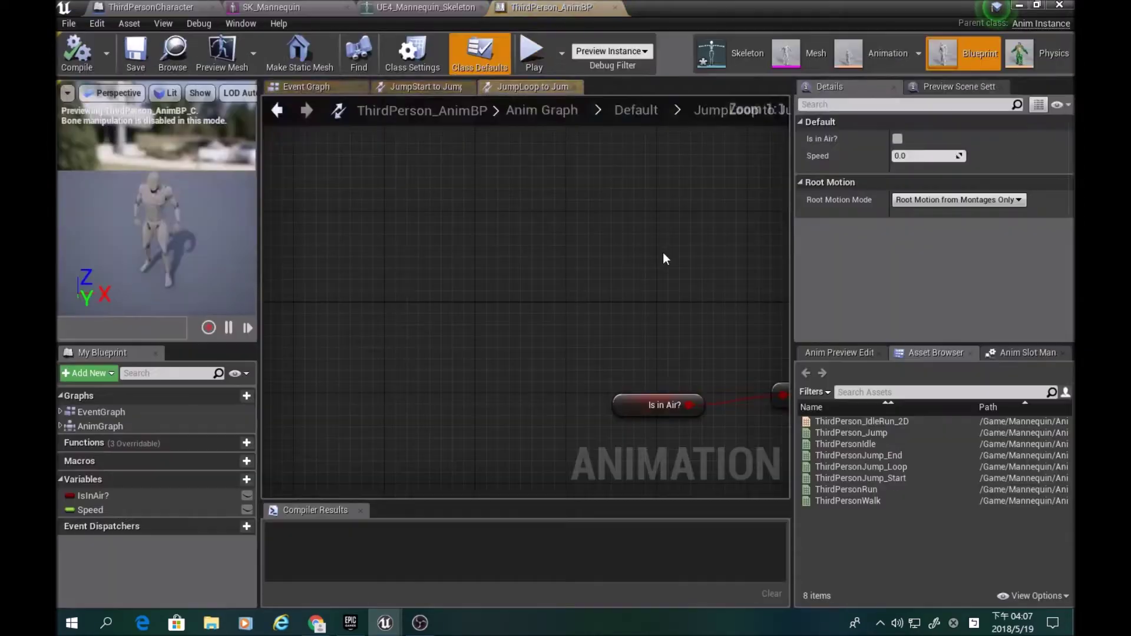
Switch to the AnimBP's Event Graph and frame the IsValid pawn-owner check
click(407, 86)
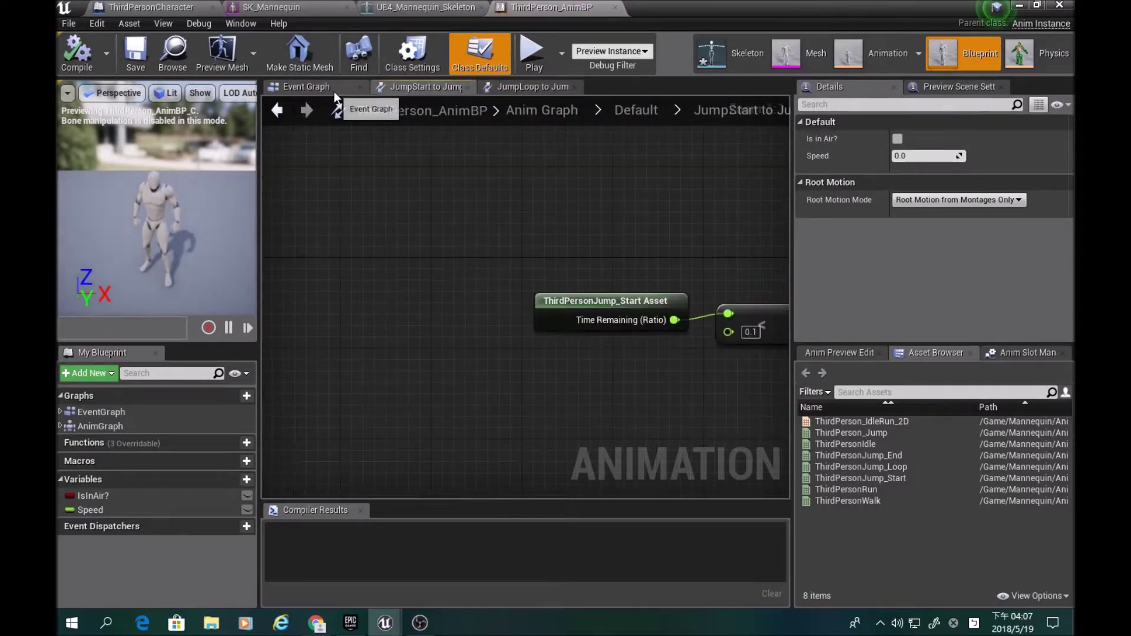
click(306, 86)
scroll(613, 425, up, 5)
scroll(620, 380, down, 5)
right_drag(554, 348, 542, 312)
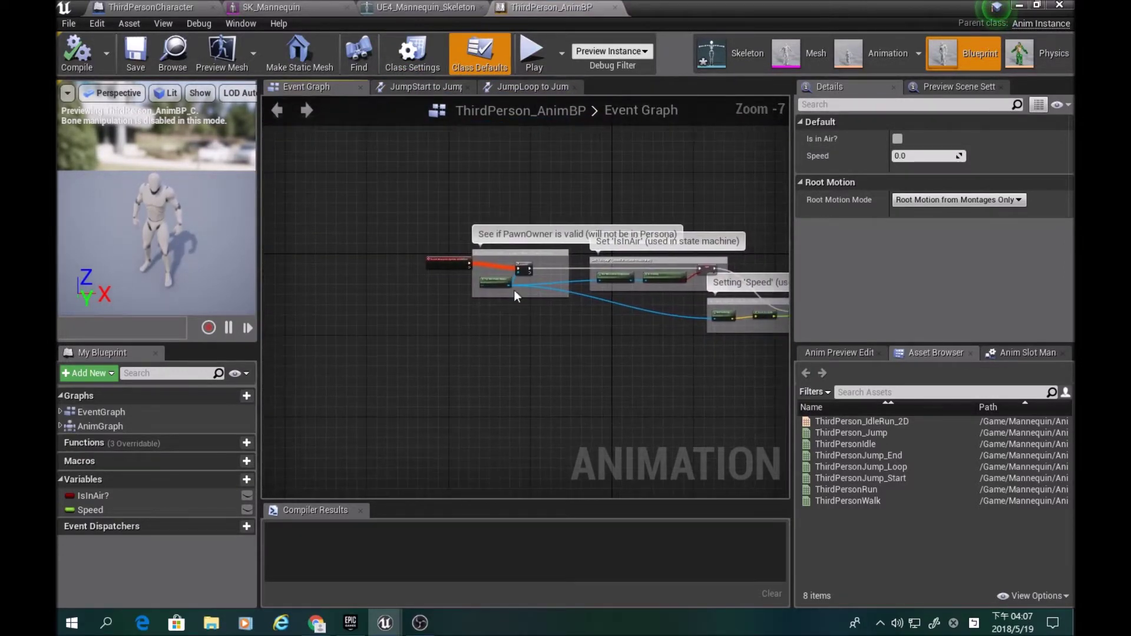
click(525, 375)
scroll(571, 283, up, 7)
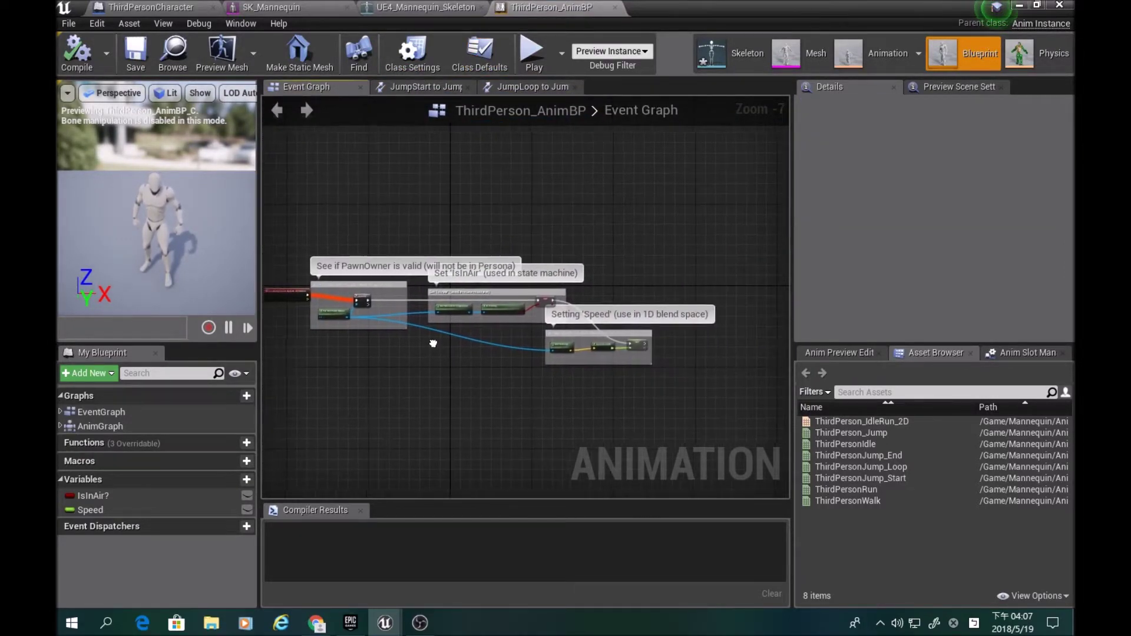
mouse_move(429, 335)
right_down()
mouse_move(670, 373)
mouse_move(516, 301)
mouse_move(412, 193)
right_up()
Branch a Cast To ThirdPersonCharacter node off Blueprint Update Animation's exec pin
mouse_move(413, 194)
mouse_down()
mouse_move(322, 217)
mouse_move(459, 214)
mouse_up()
text(casrt)
key(BackSpace)
key(BackSpace)
text(t)
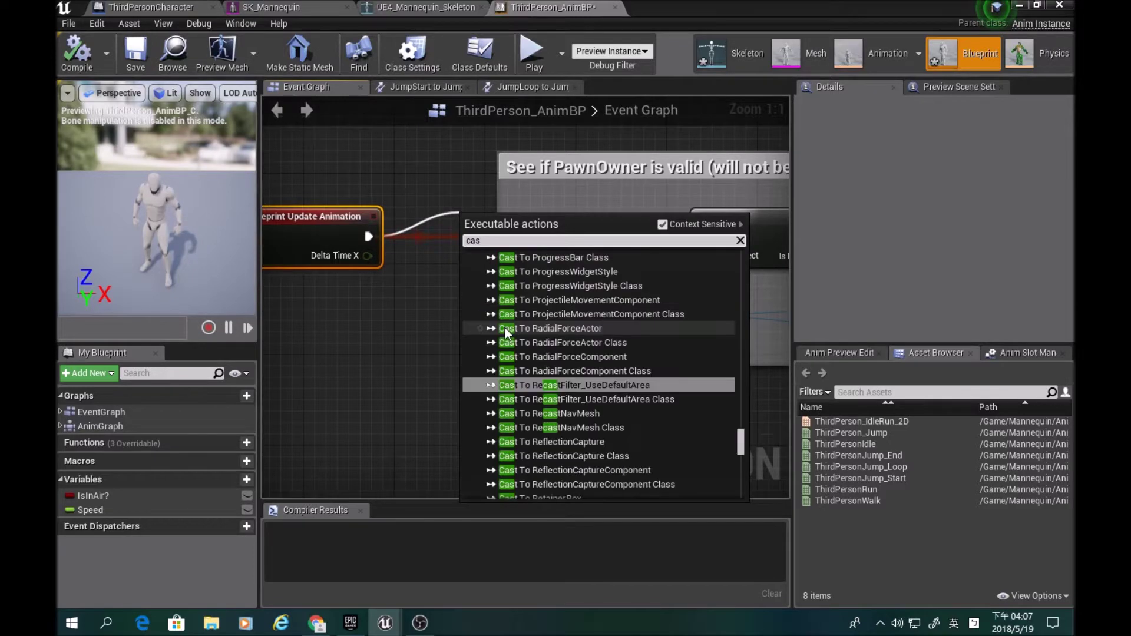
text( to)
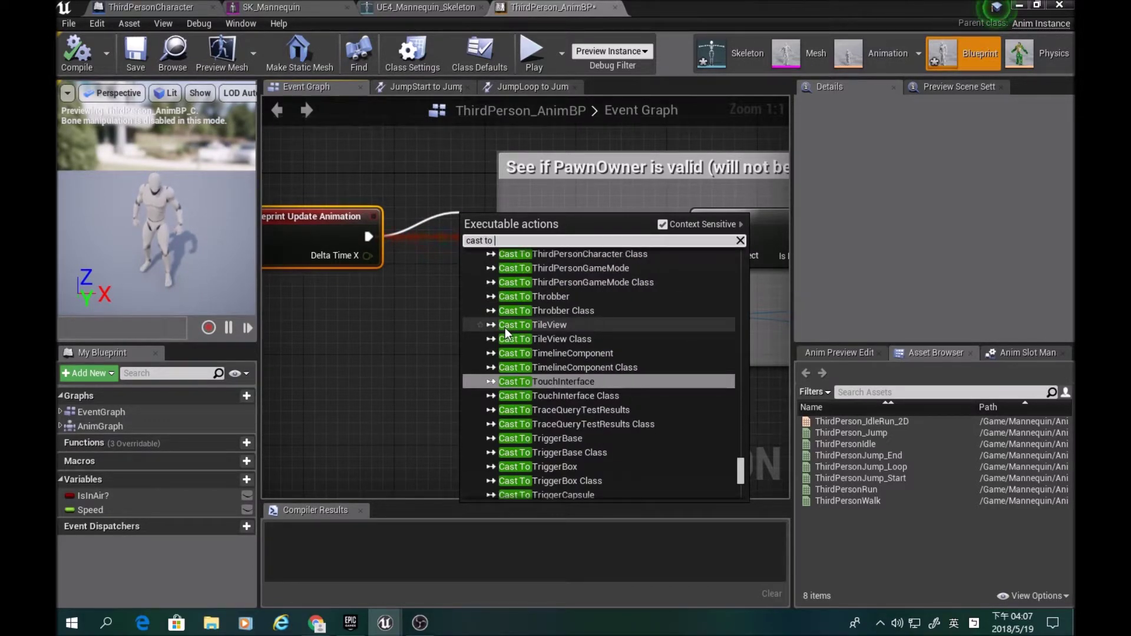
text(th)
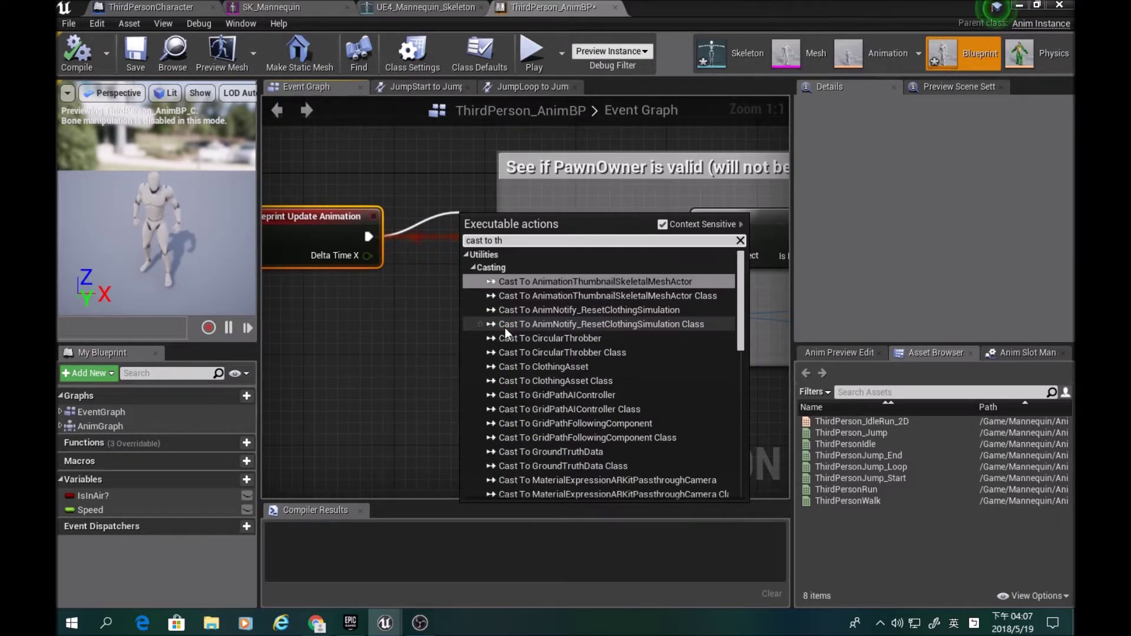
text(ird)
key(Return)
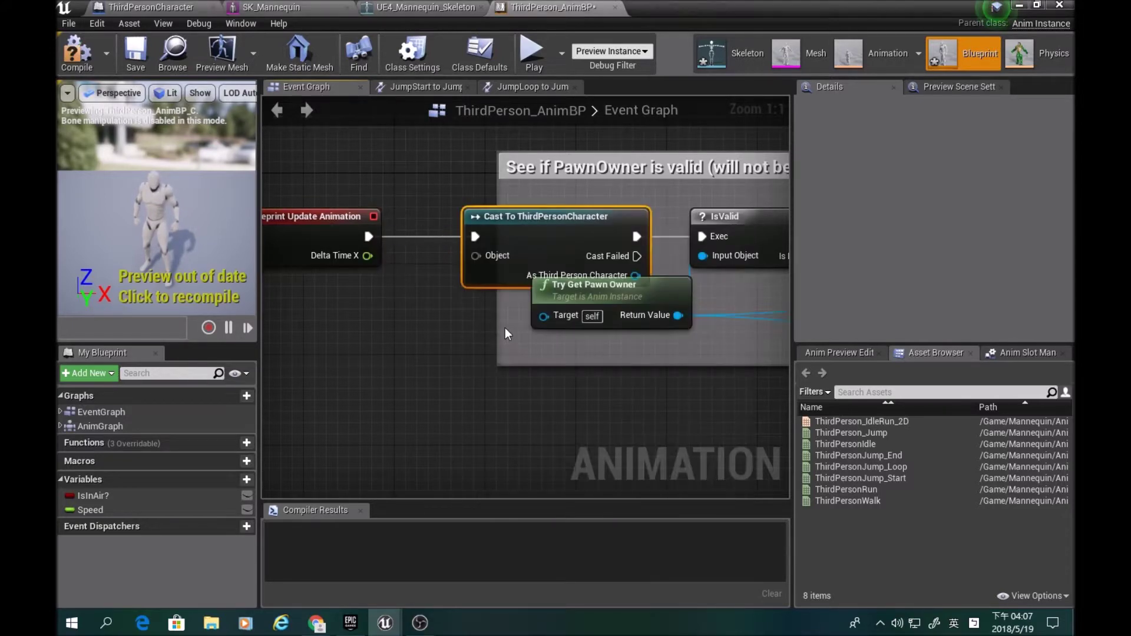
Feed the cast's Object input with Get Player Character and compile the animation blueprint
drag(476, 255, 356, 433)
text(Get pka)
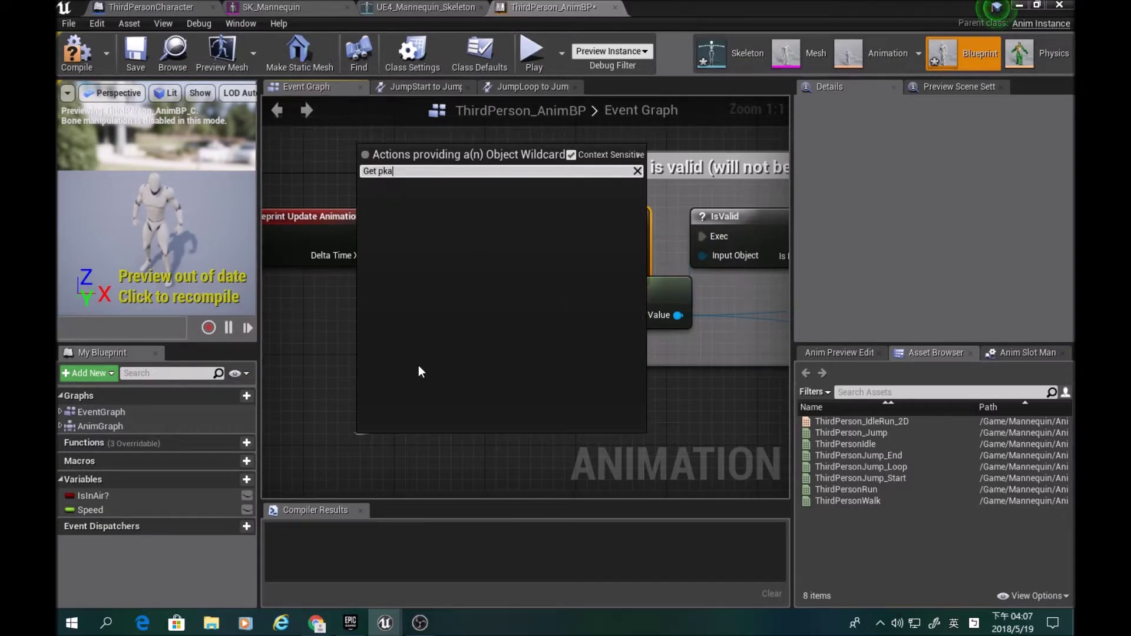
key(BackSpace)
key(BackSpace)
text(layer)
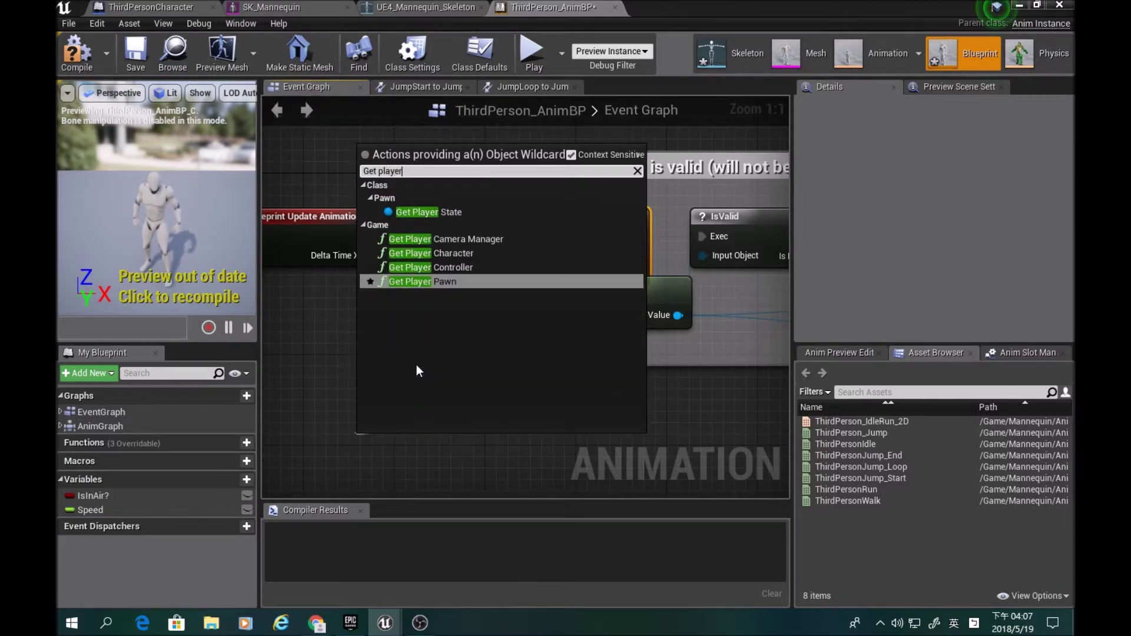
key(Up)
key(Up)
key(Return)
click(75, 67)
Move Try Get Pawn Owner aside and search the action menu for 'keys' without adding anything
right_drag(616, 295, 473, 251)
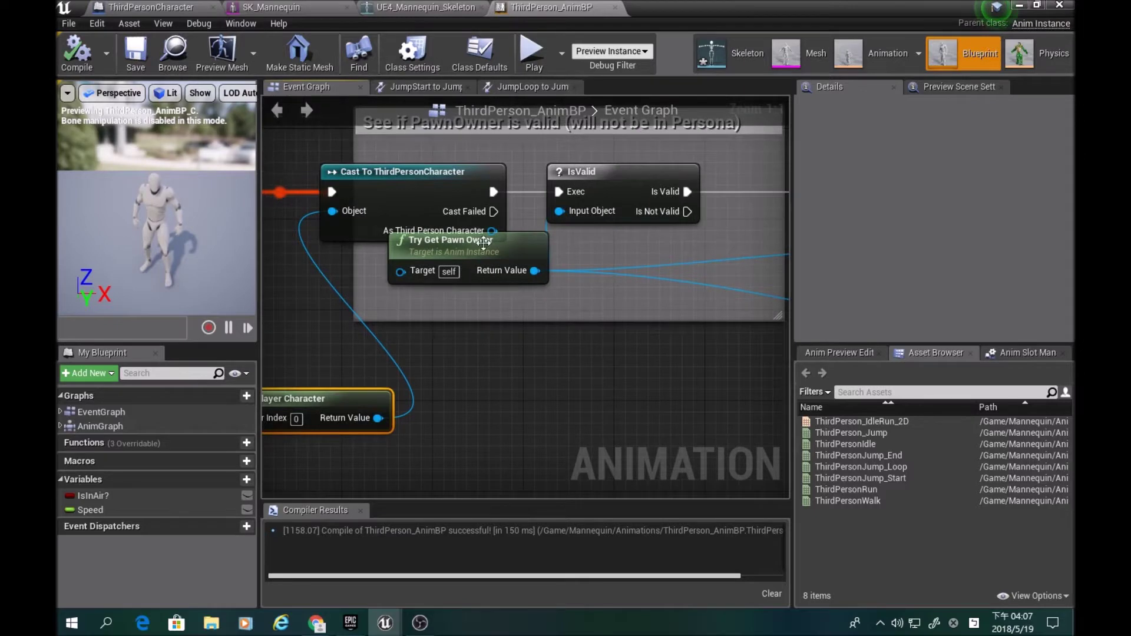
drag(473, 251, 664, 284)
right_drag(502, 252, 409, 187)
drag(410, 192, 573, 463)
click(409, 352)
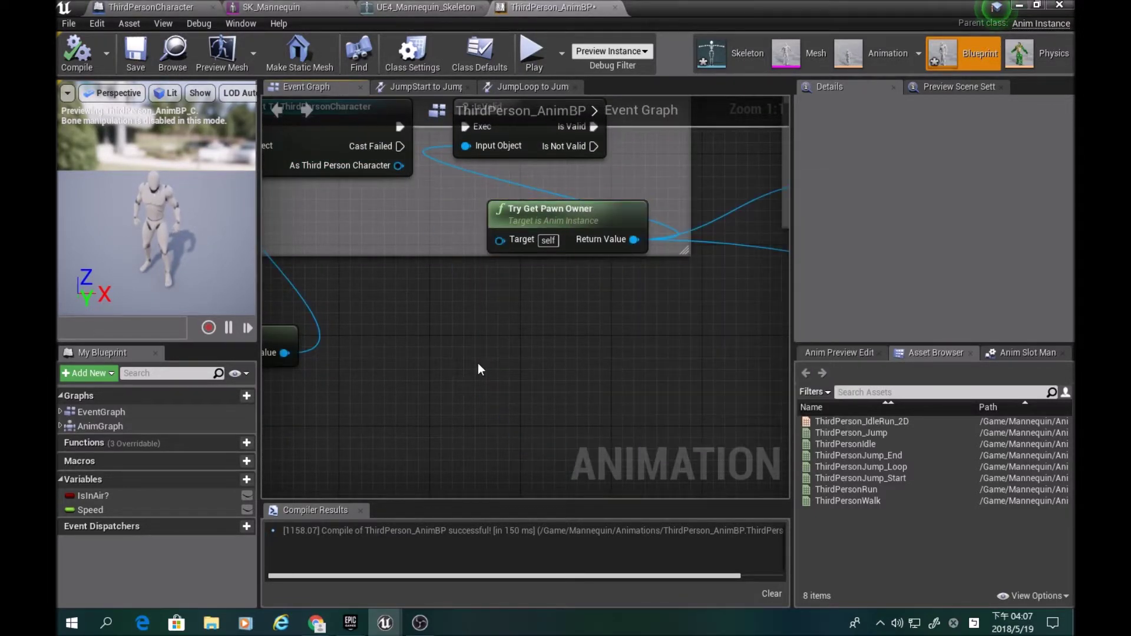
right_click(498, 352)
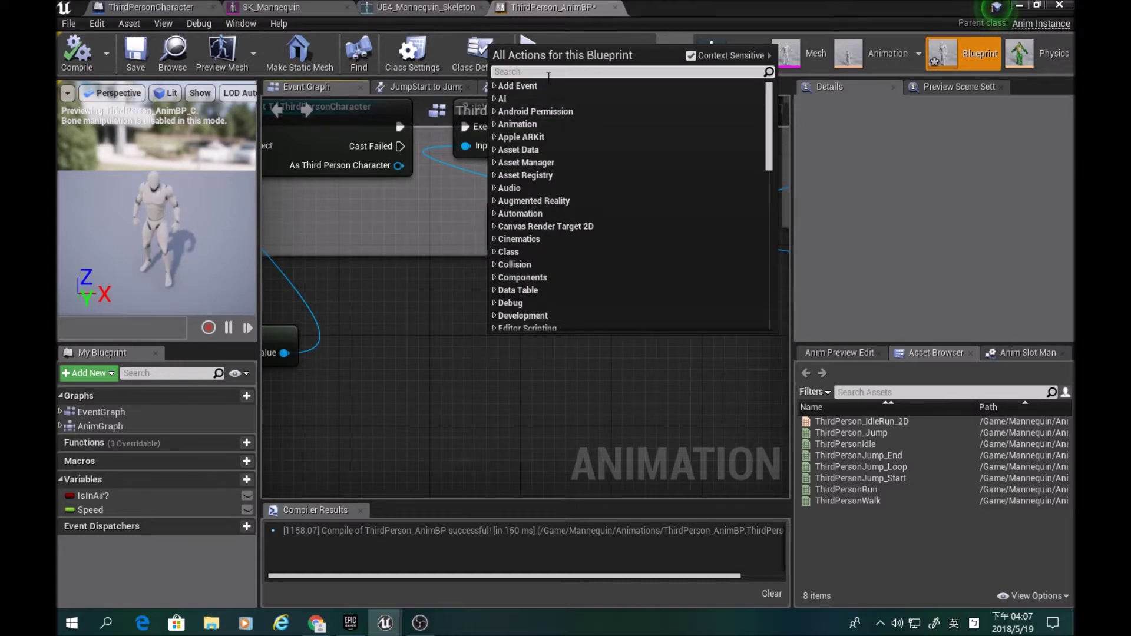
text(ke)
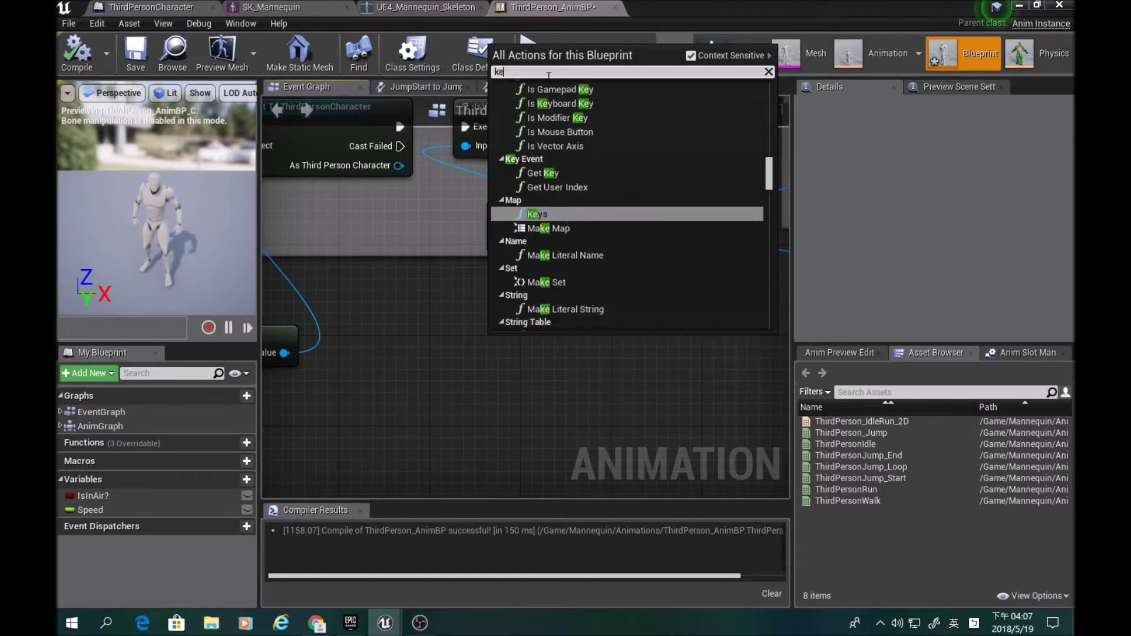
text(ys)
key(BackSpace)
key(BackSpace)
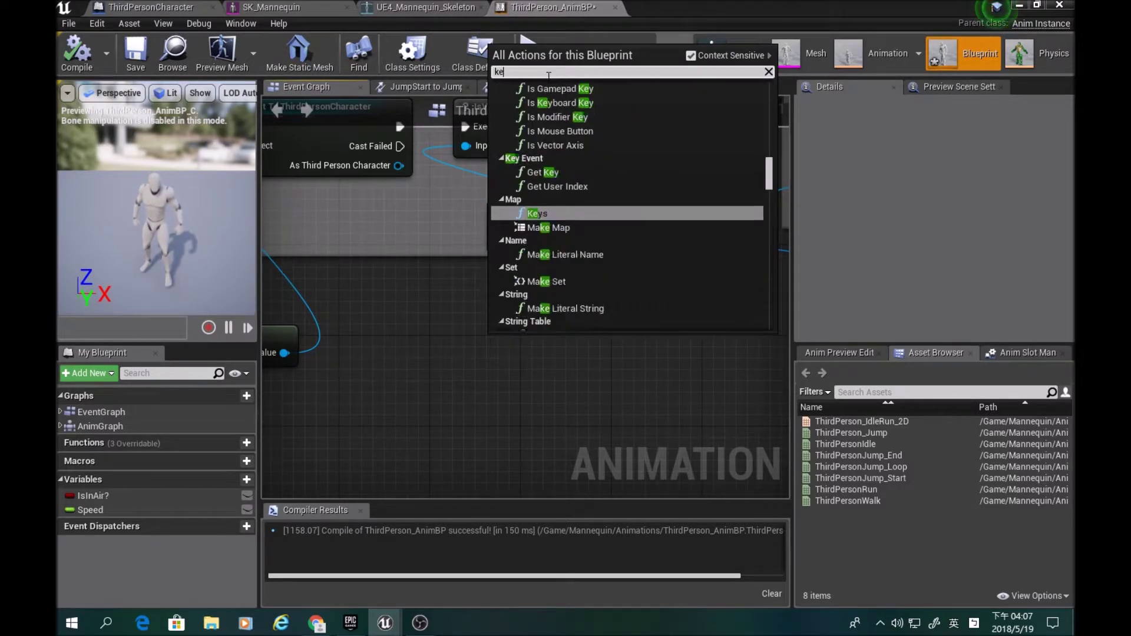
key(BackSpace)
key(BackSpace)
click(477, 395)
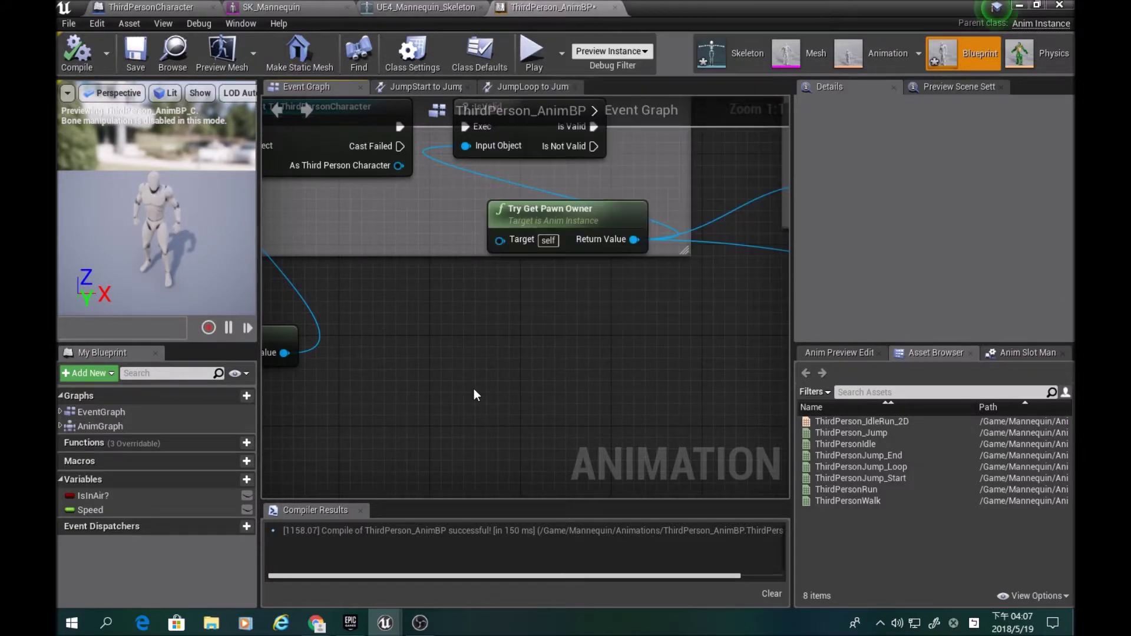
Open ThirdPersonJump_End from the Asset Browser in the animation editor, after glancing at the ThirdPerson_IdleRun_2D blend space
scroll(511, 426, down, 5)
mouse_move(561, 358)
right_down()
mouse_move(410, 311)
mouse_move(588, 320)
right_up()
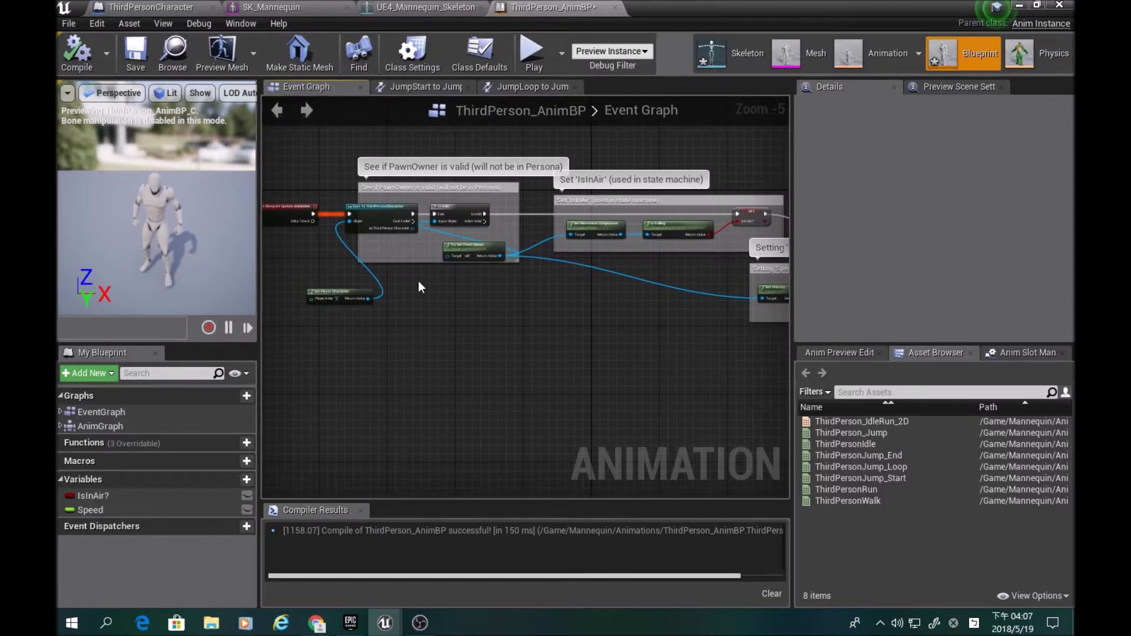
click(894, 56)
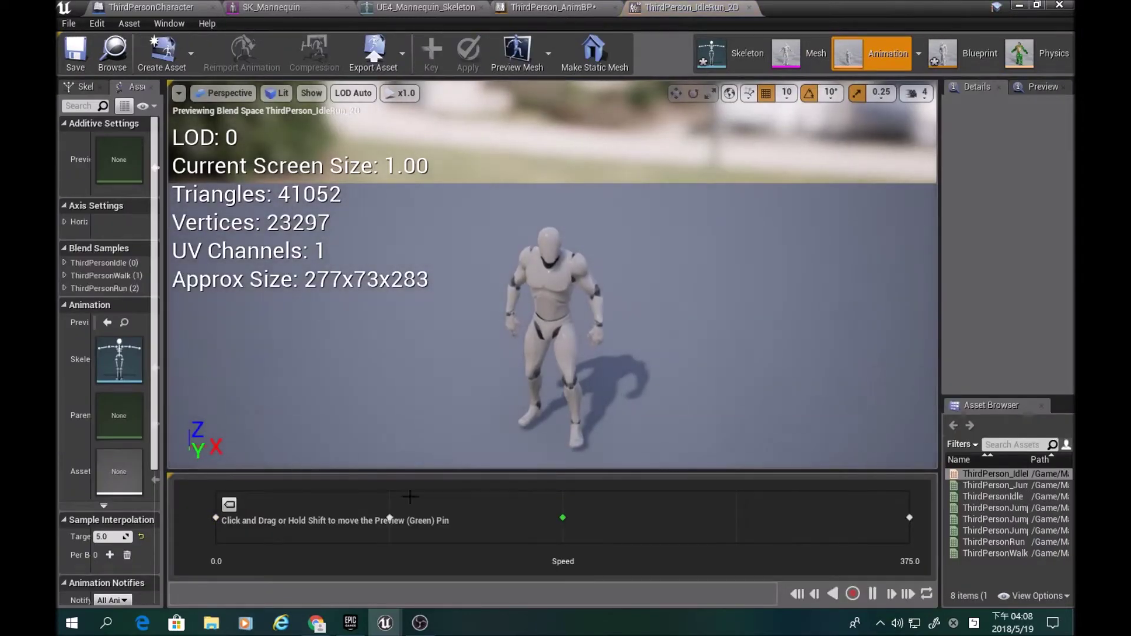
click(801, 54)
click(980, 55)
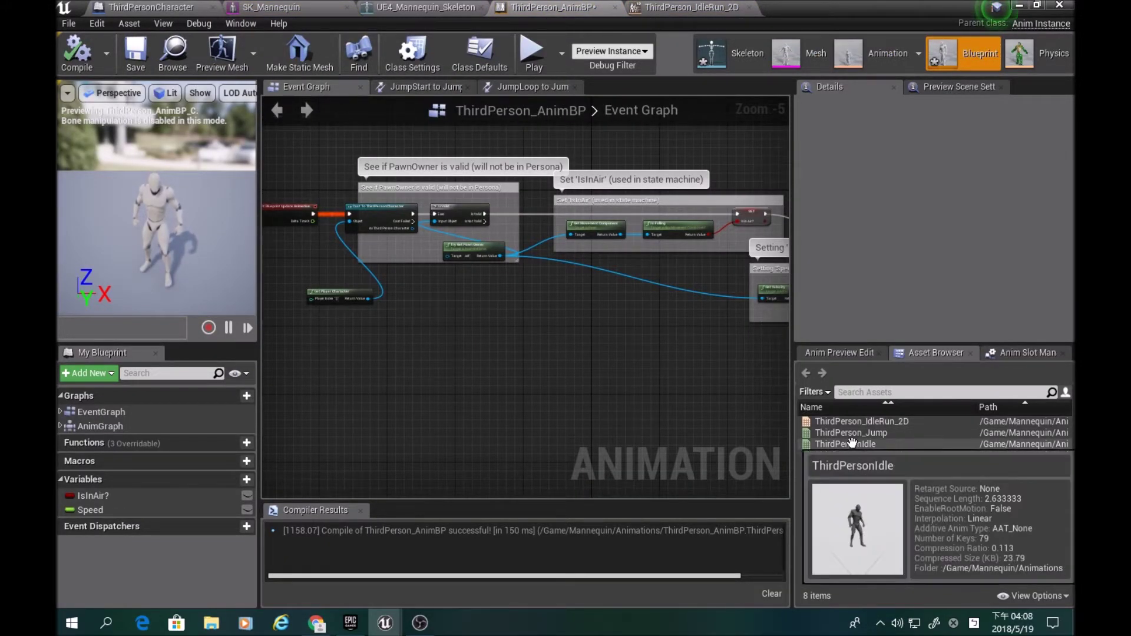
mouse_move(861, 434)
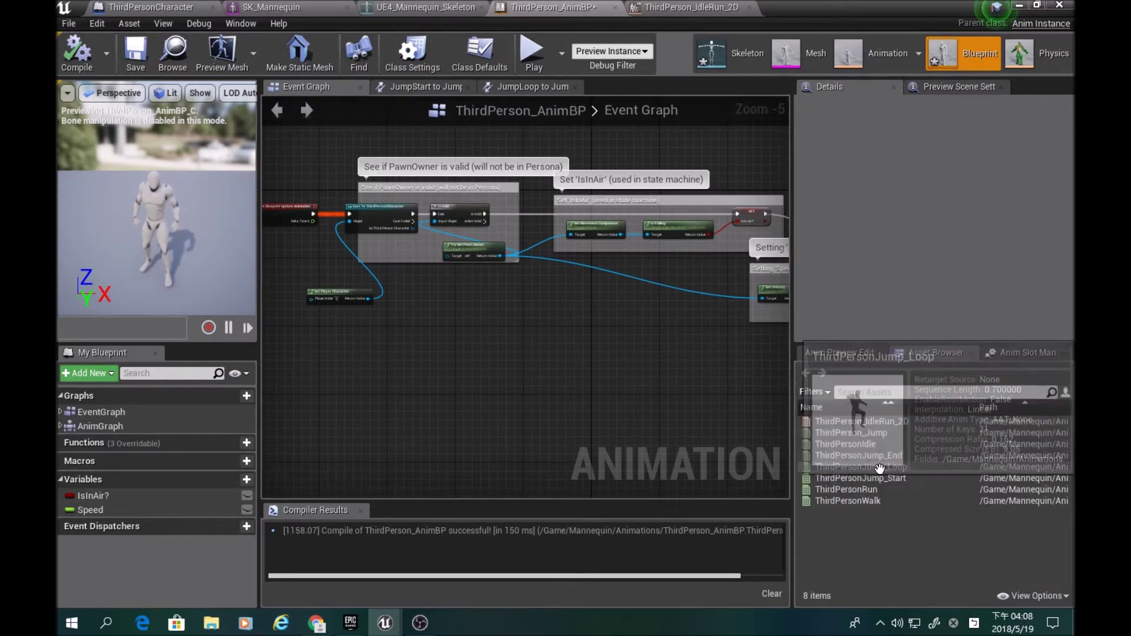
click(882, 456)
double_click(883, 456)
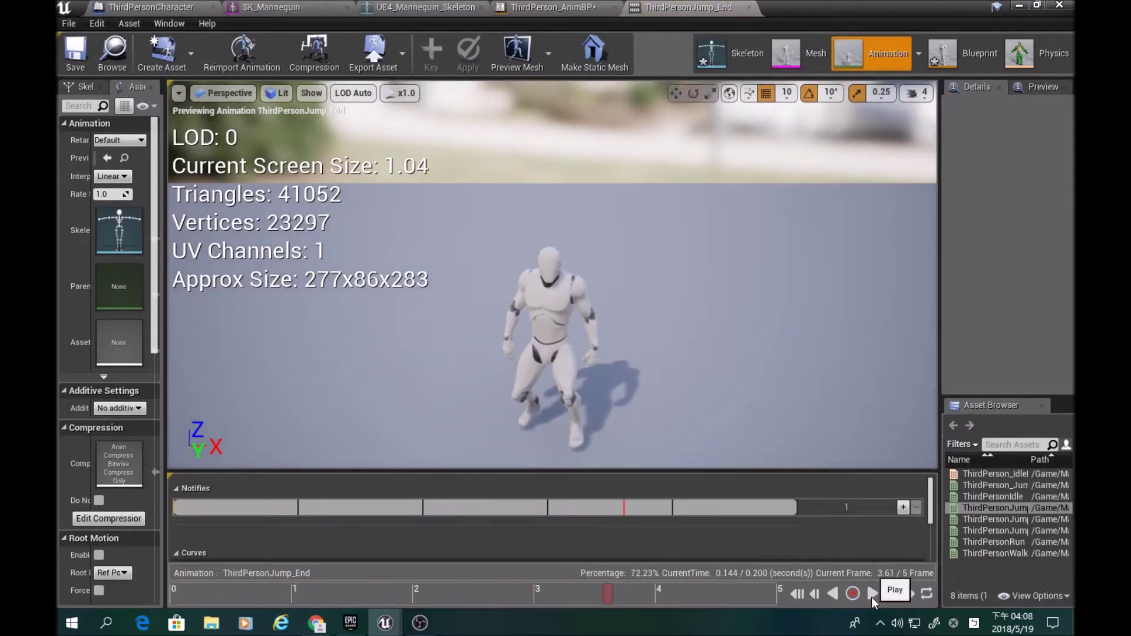
Add a new notify named 特效 at about frame 4.37 of ThirdPersonJump_End
click(872, 597)
drag(607, 591, 677, 592)
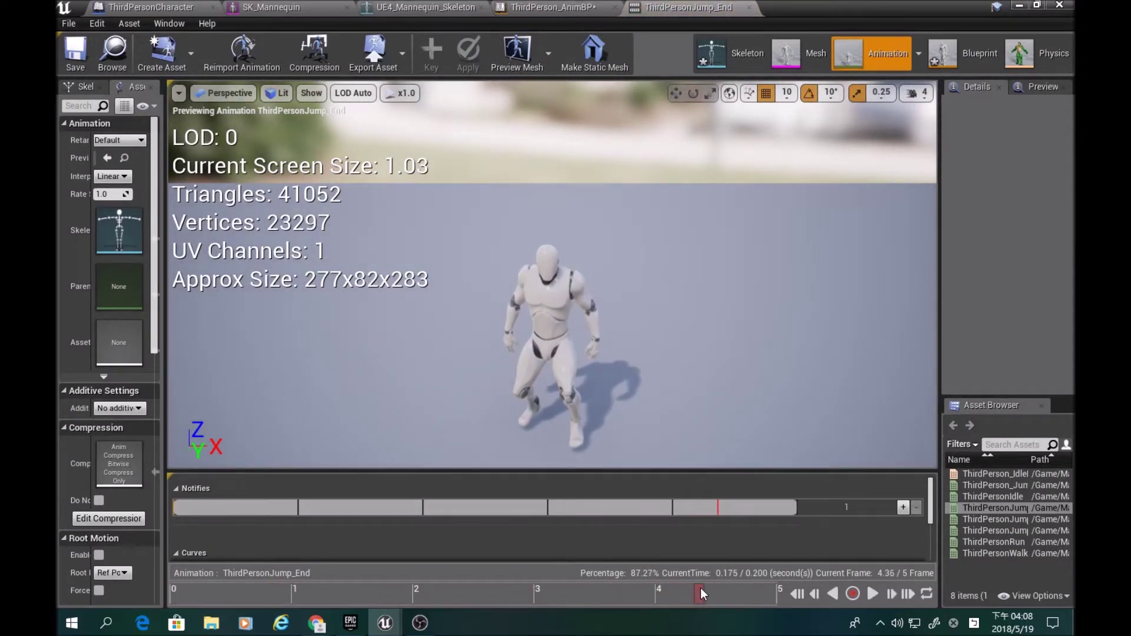
right_click(726, 510)
mouse_move(777, 529)
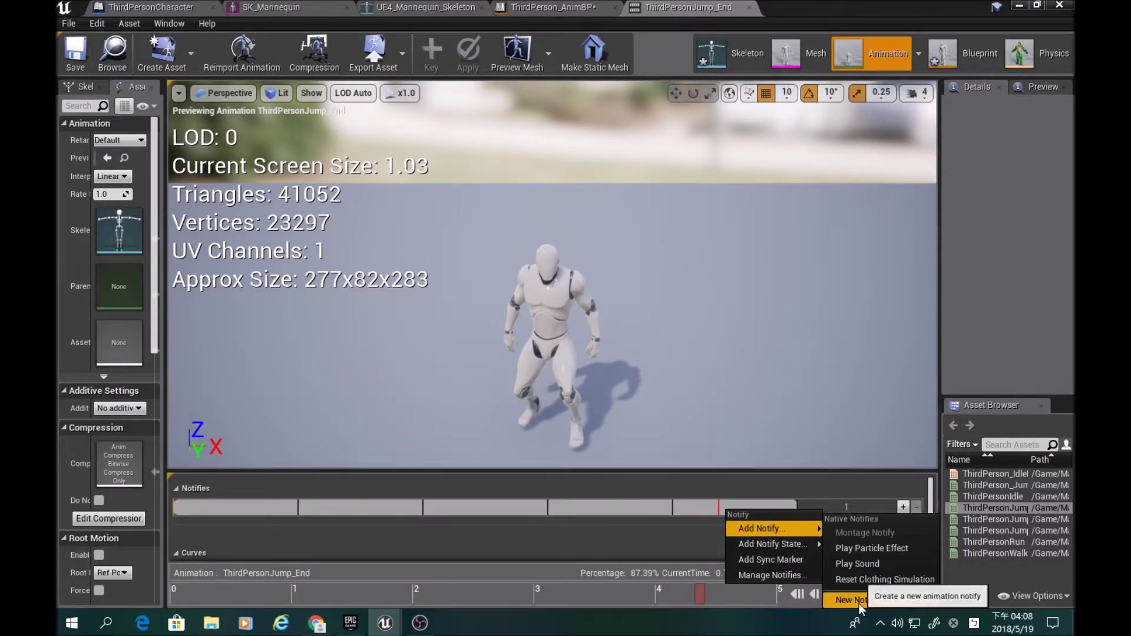
click(861, 600)
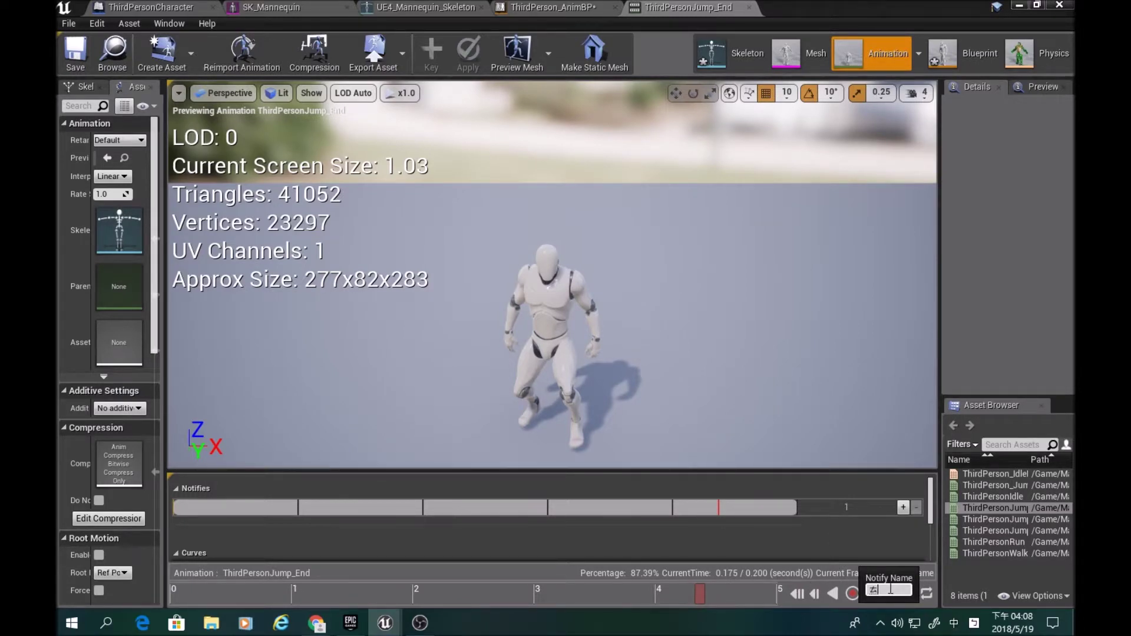
key(Return)
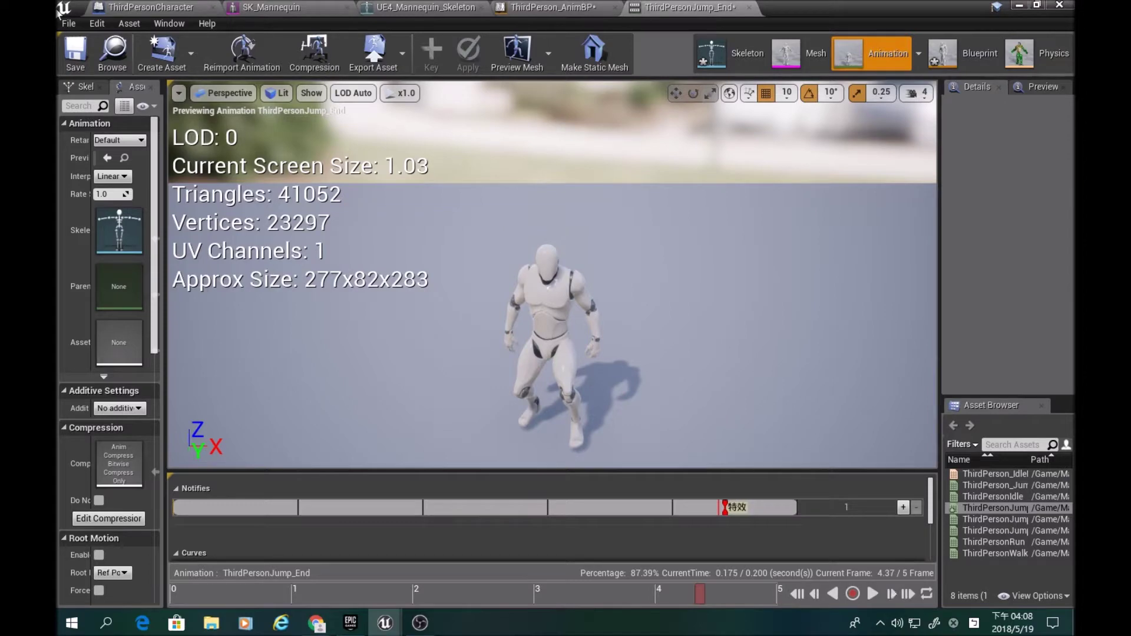
click(957, 56)
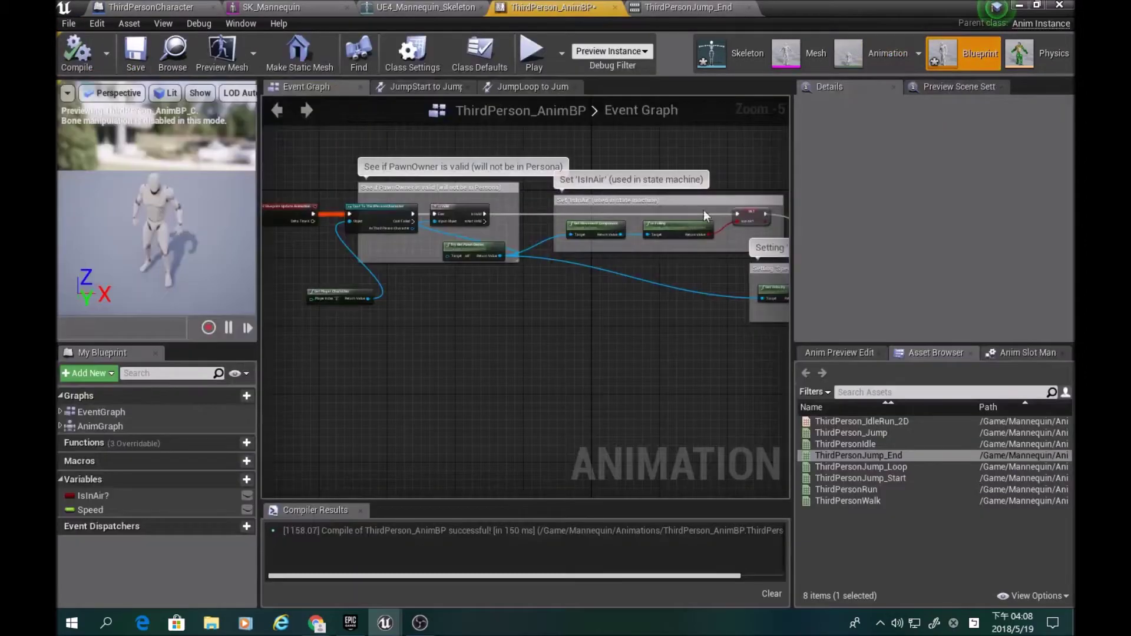
Add an Event AnimNotify_特效 node to the AnimBP Event Graph
scroll(461, 293, up, 5)
right_drag(462, 293, 482, 336)
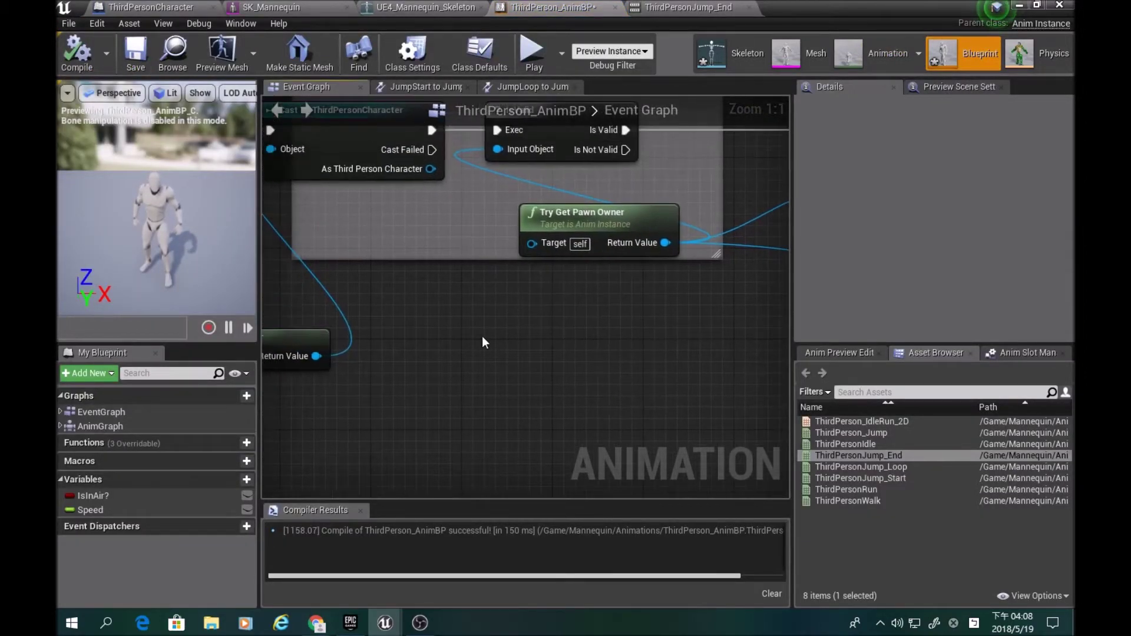
right_click(482, 336)
click(487, 86)
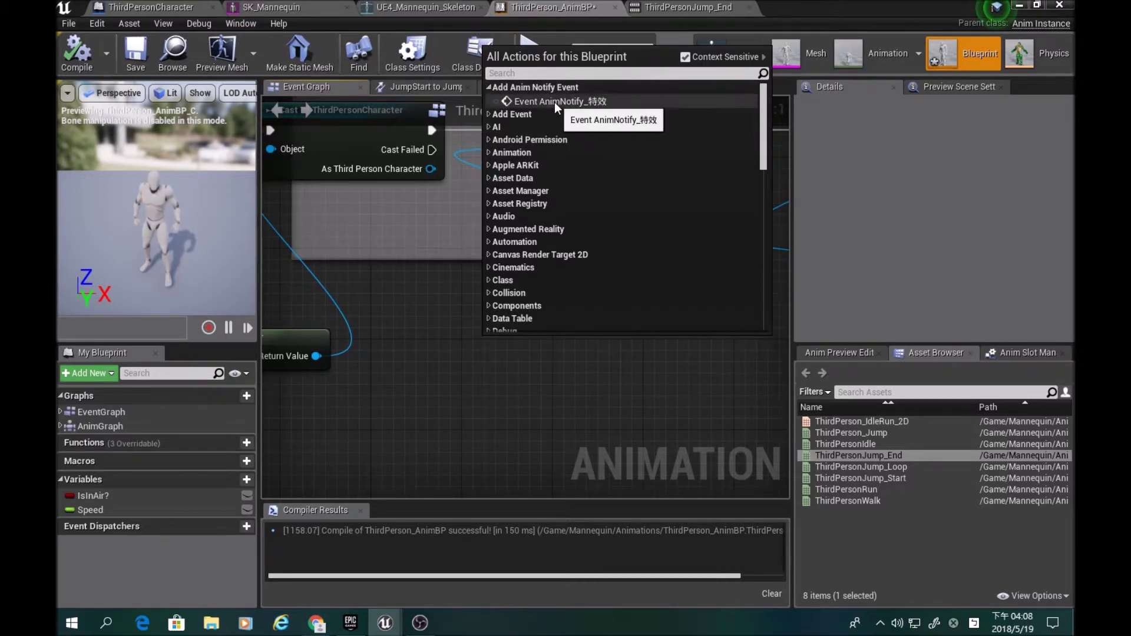
click(554, 102)
right_drag(660, 415, 592, 415)
drag(501, 375, 429, 421)
right_drag(532, 376, 634, 377)
Have AnimNotify_特效 call 觸發特效 on the cast character, compile and save, then start Play
drag(493, 189, 710, 455)
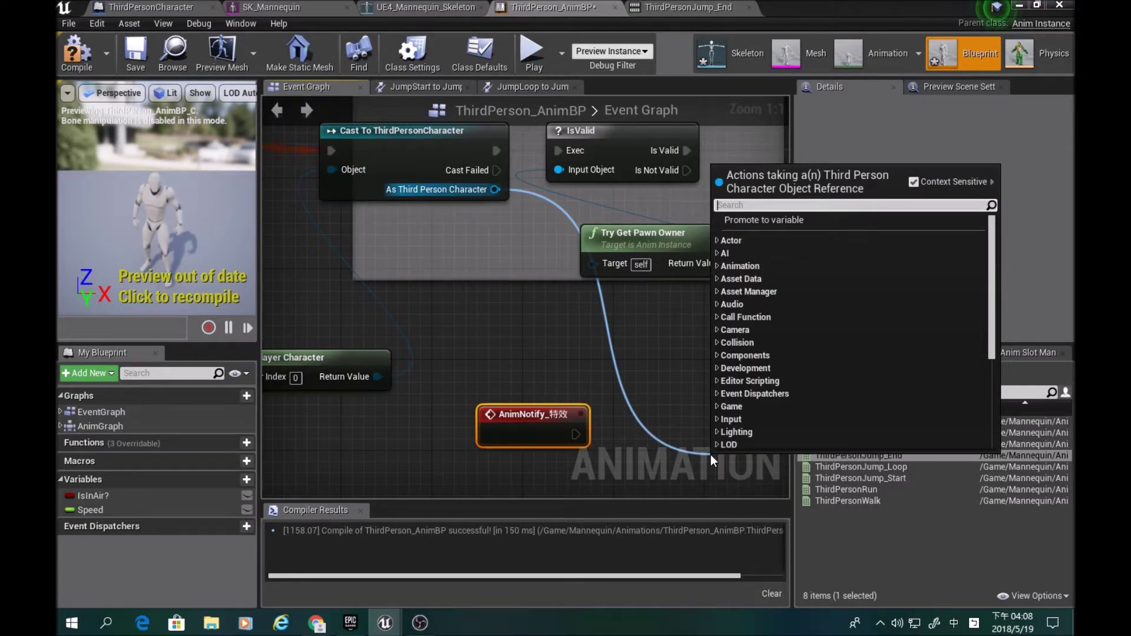
text(call)
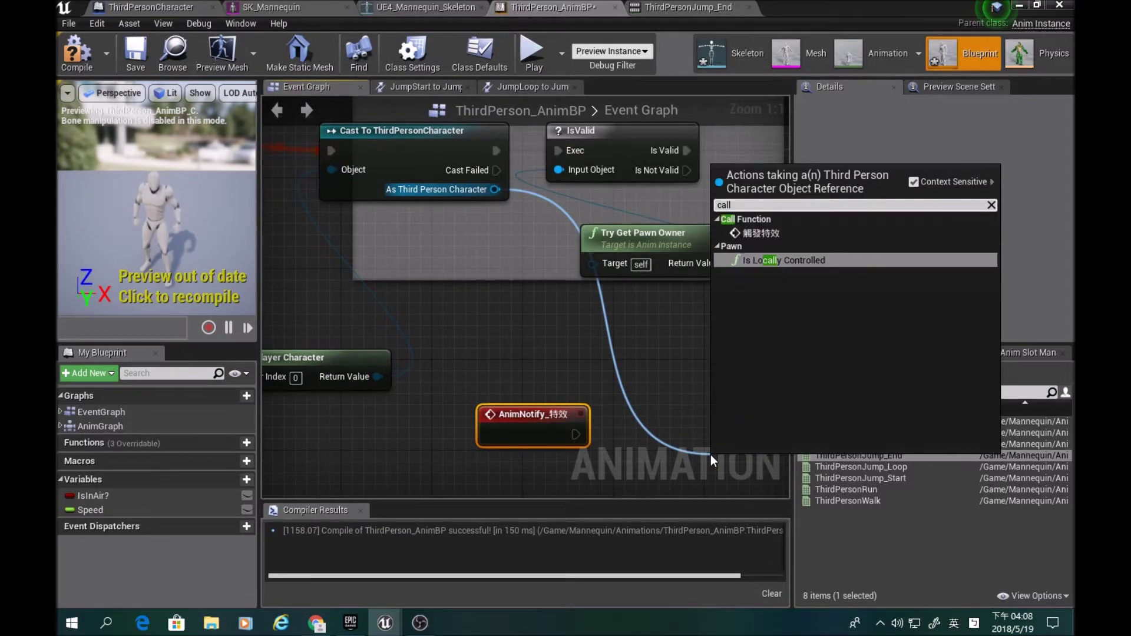
key(Up)
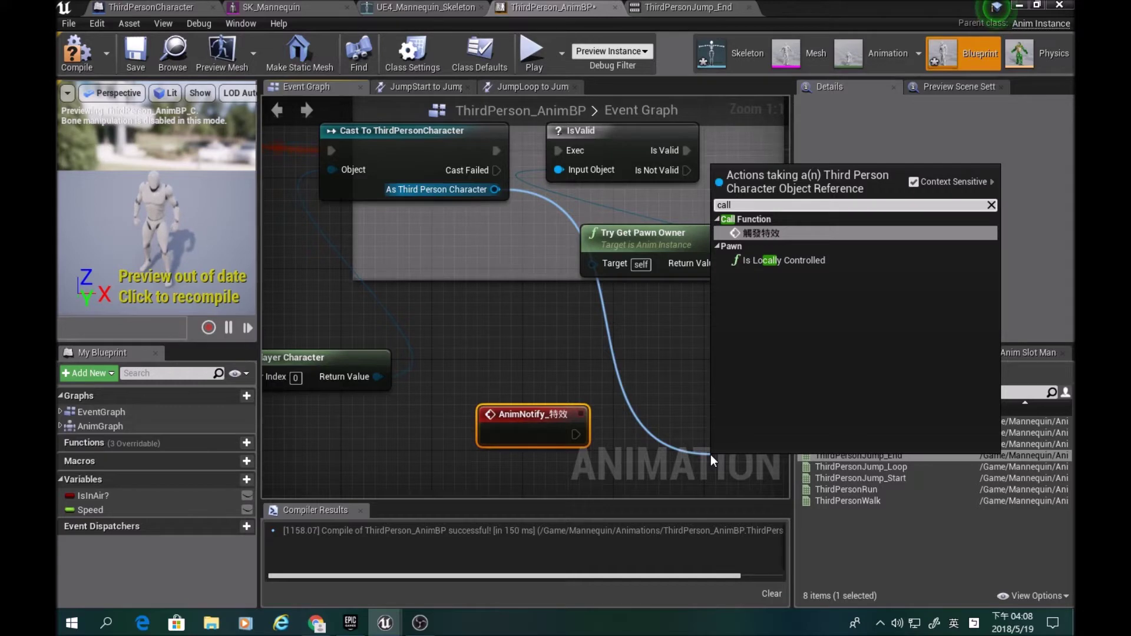
key(Return)
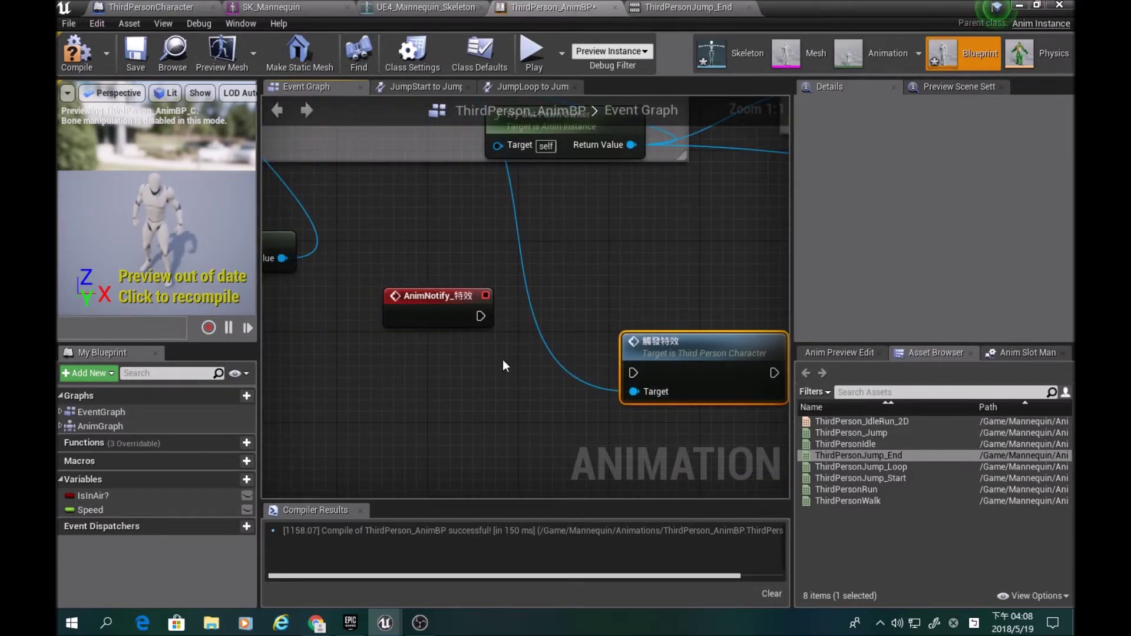
drag(441, 302, 407, 336)
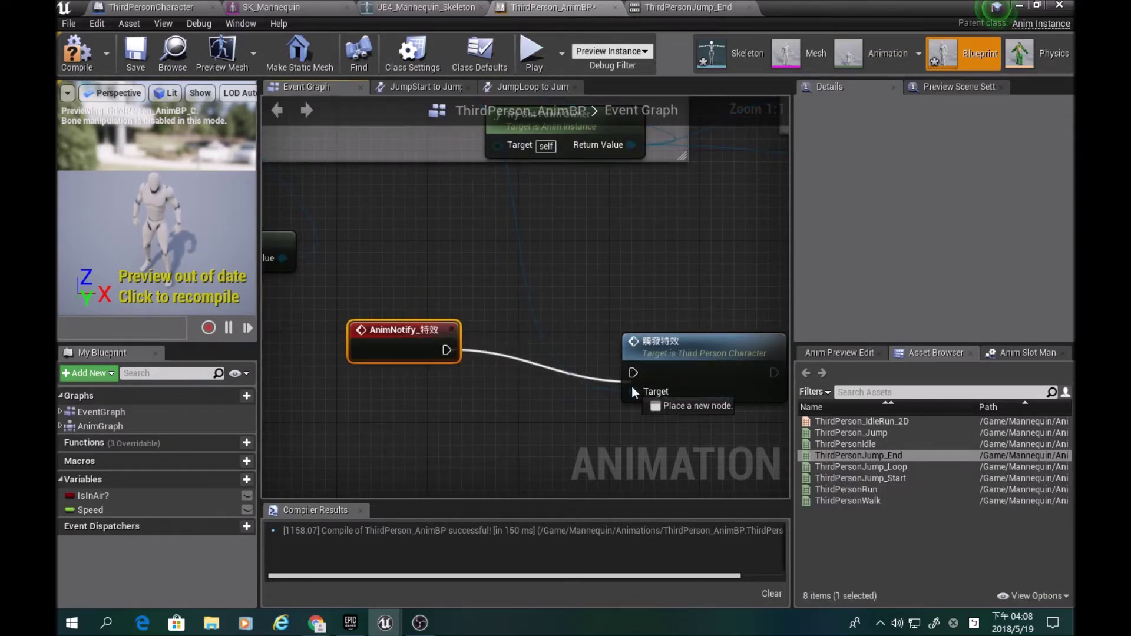
drag(441, 349, 632, 372)
click(76, 53)
click(1030, 6)
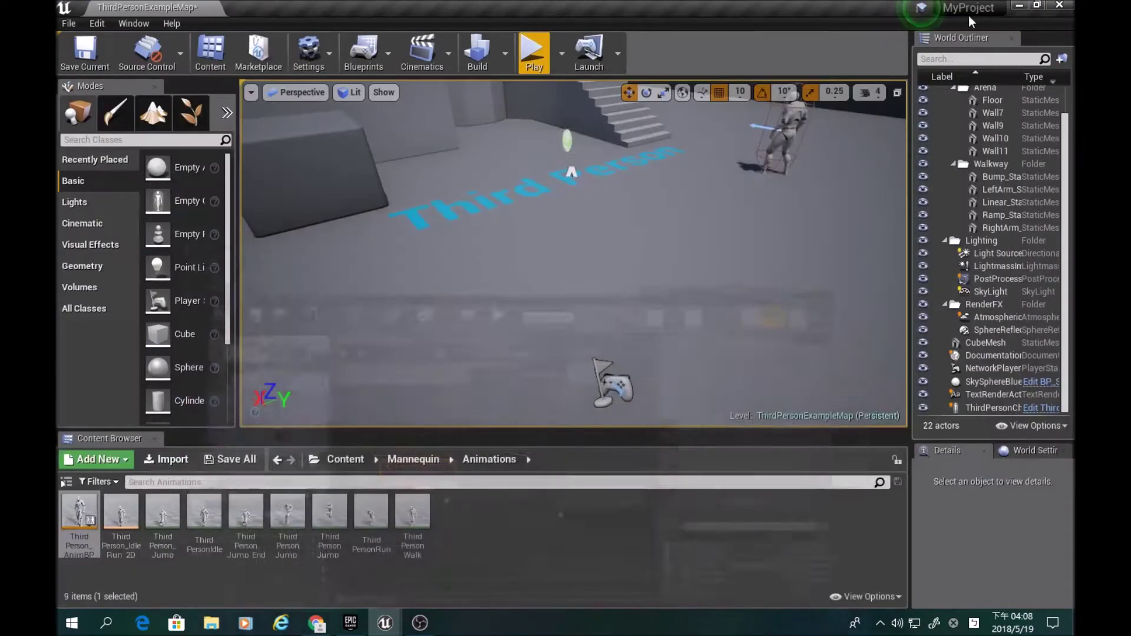
Play-test the level by running up the stairs, jumping and landing, then stop
key(w)
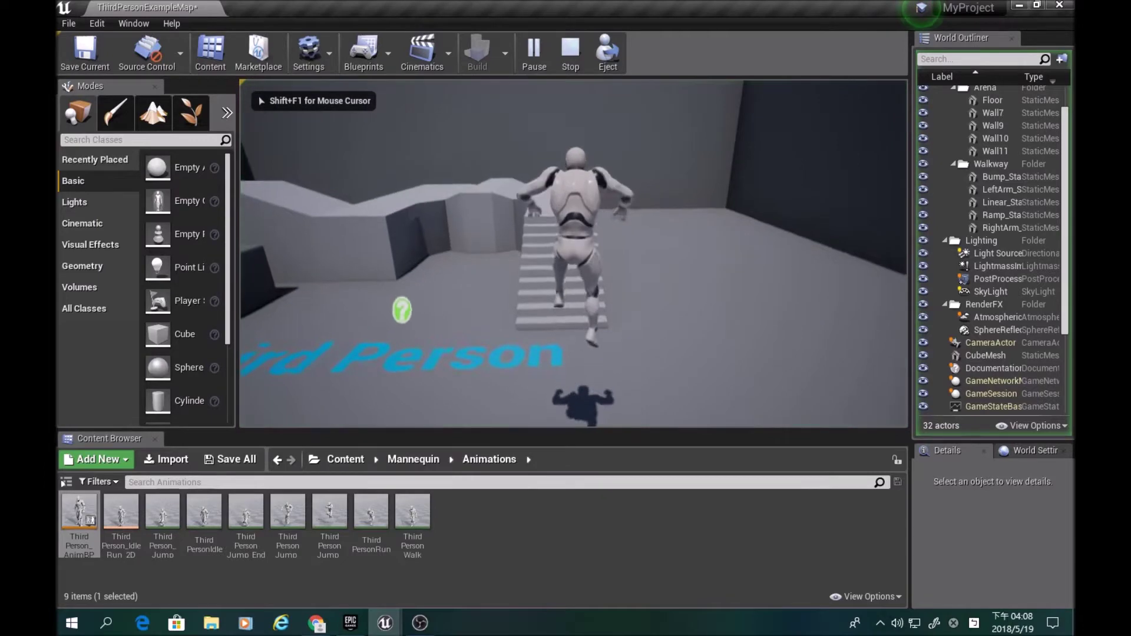
key(space)
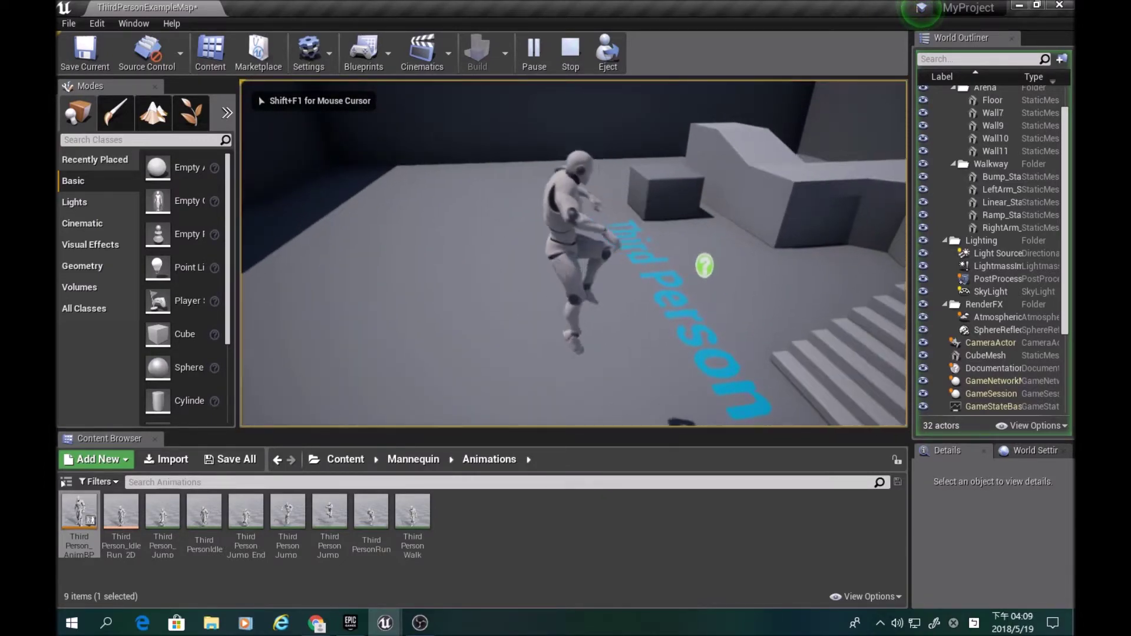
key(w)
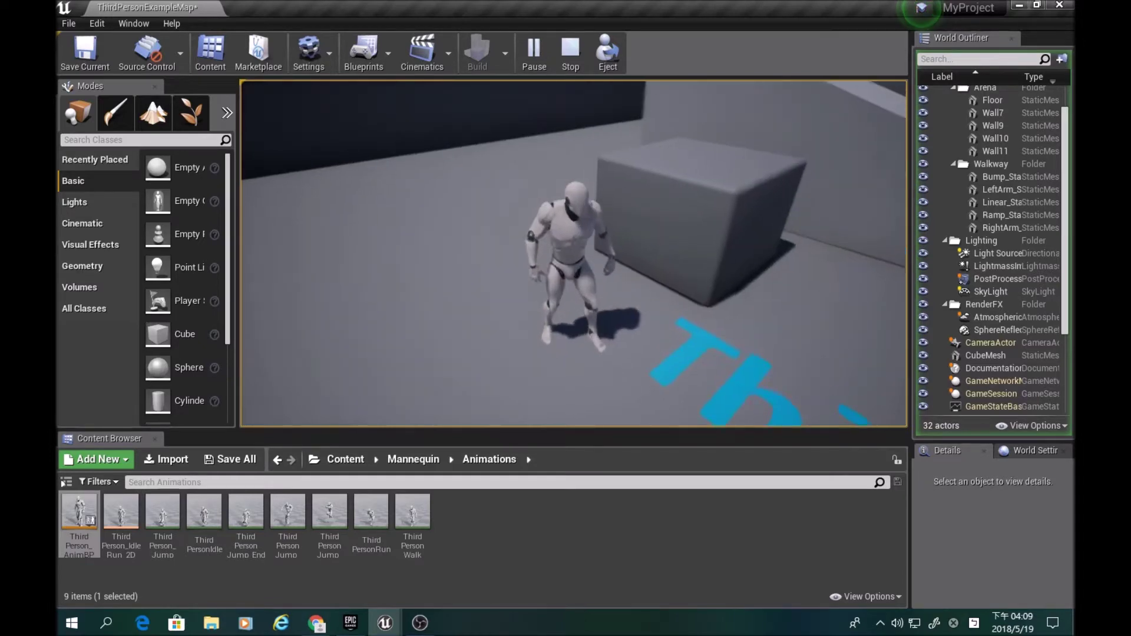
key(Escape)
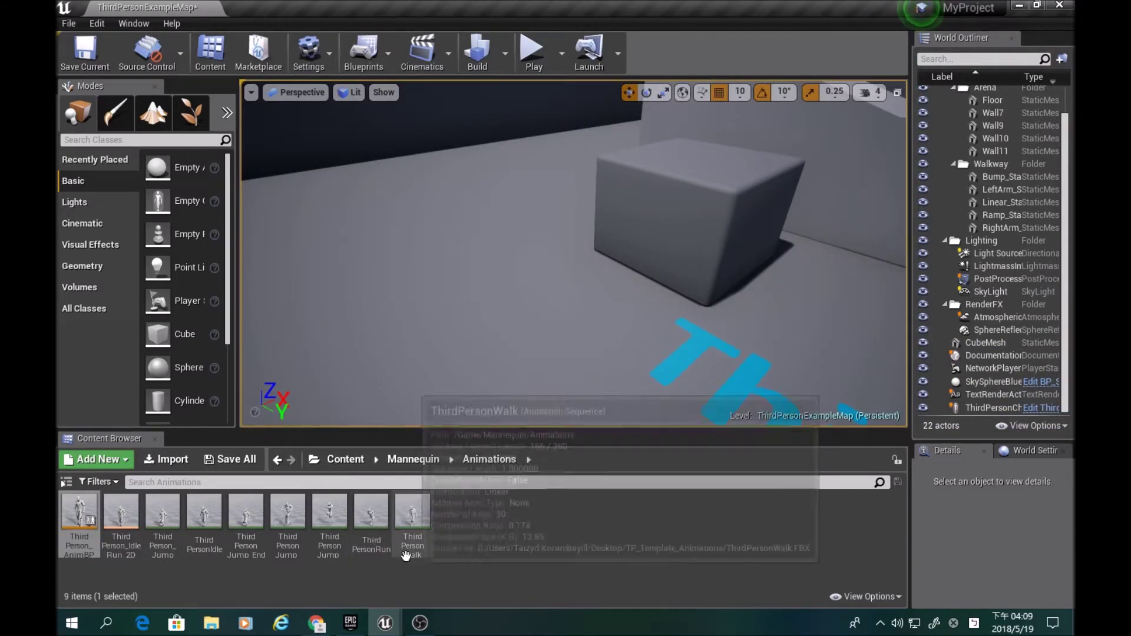
In ThirdPerson_AnimBP's Event Graph, place the 觸發特效 node beside the AnimNotify_特效 event
double_click(81, 532)
mouse_move(535, 291)
right_down()
mouse_move(514, 405)
mouse_move(528, 391)
right_up()
click(389, 190)
mouse_move(518, 347)
right_down()
mouse_move(435, 288)
mouse_move(383, 283)
right_up()
right_drag(527, 371, 661, 409)
drag(613, 420, 503, 403)
click(407, 396)
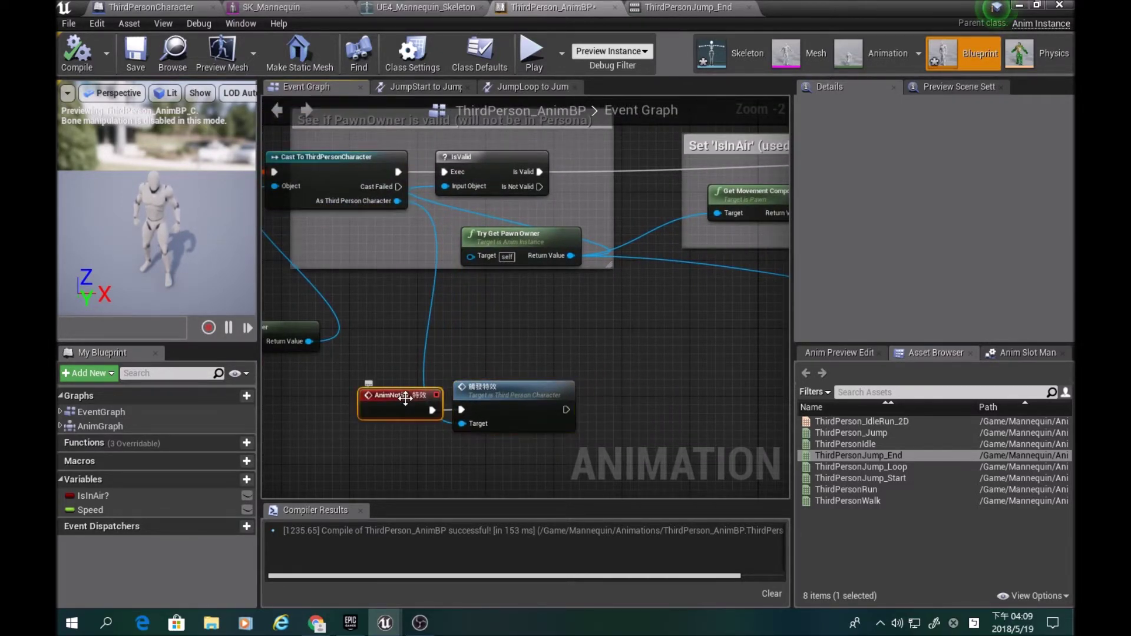
Open ThirdPersonJump_End and review its 特效 notify's trigger settings and last frame
double_click(862, 457)
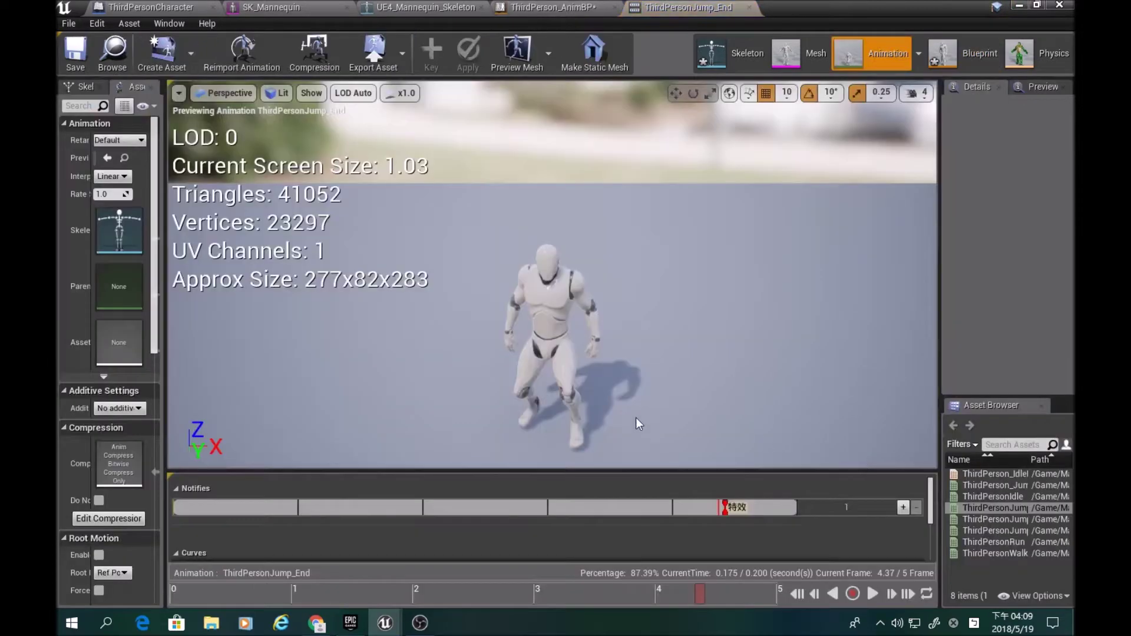
click(726, 509)
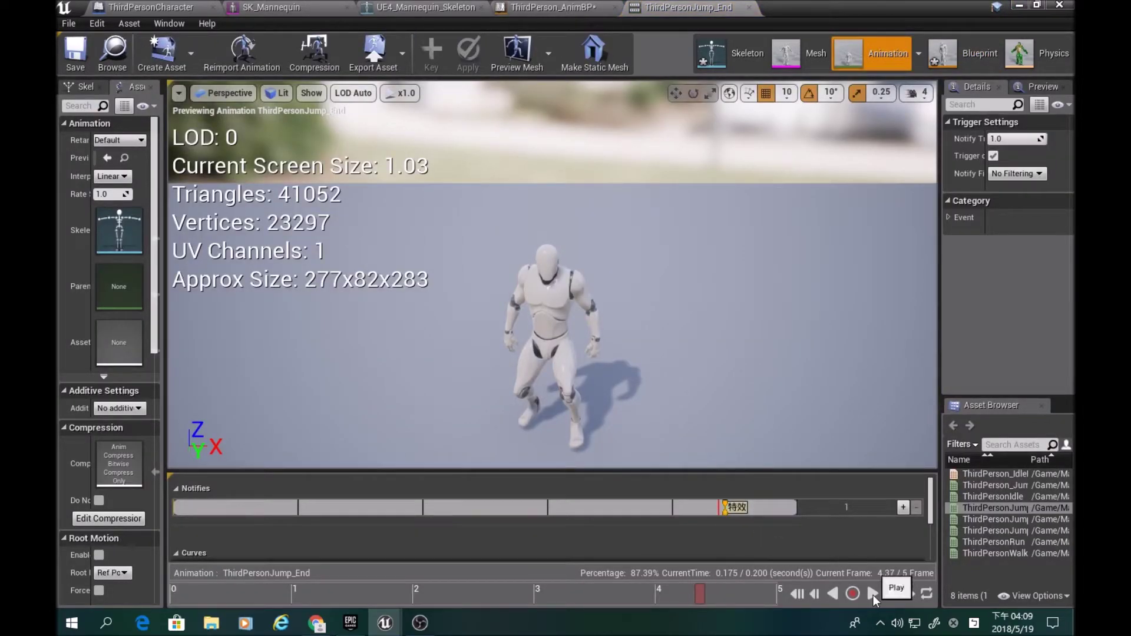
click(892, 595)
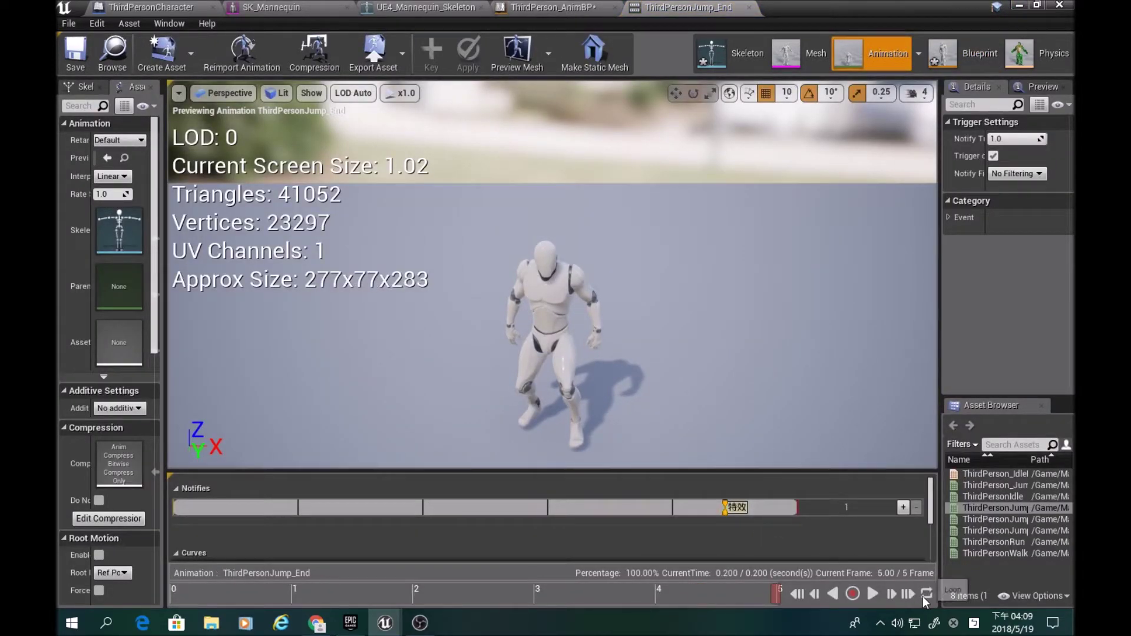
Add a 特效 notify near frame 13 of ThirdPersonRun, save it, and return to ThirdPerson_AnimBP
click(1008, 554)
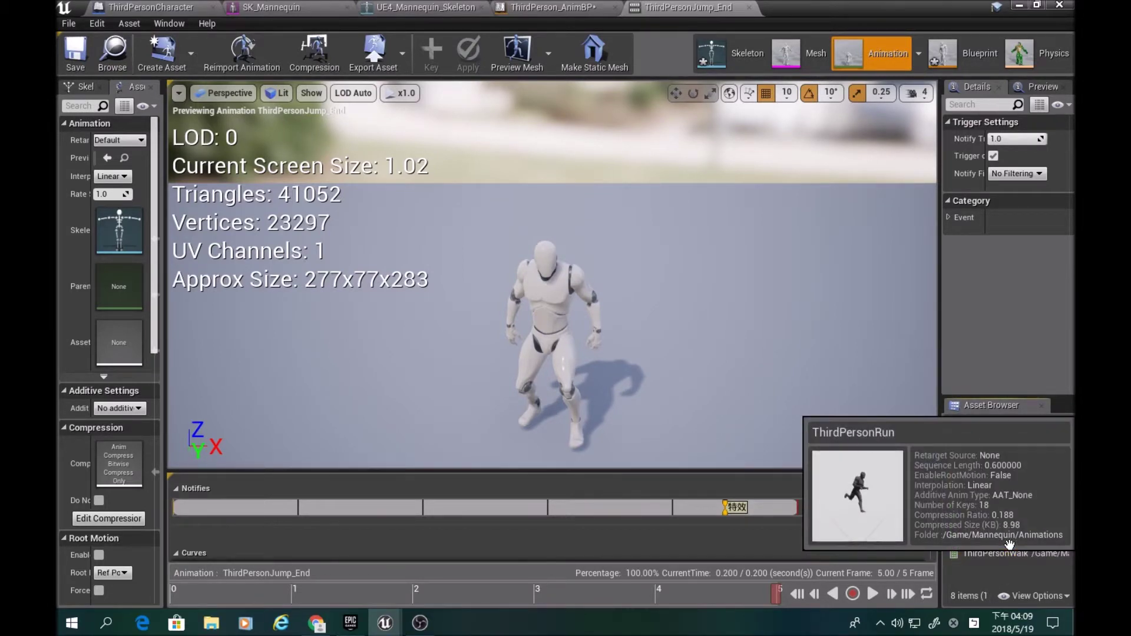
double_click(1009, 543)
click(873, 595)
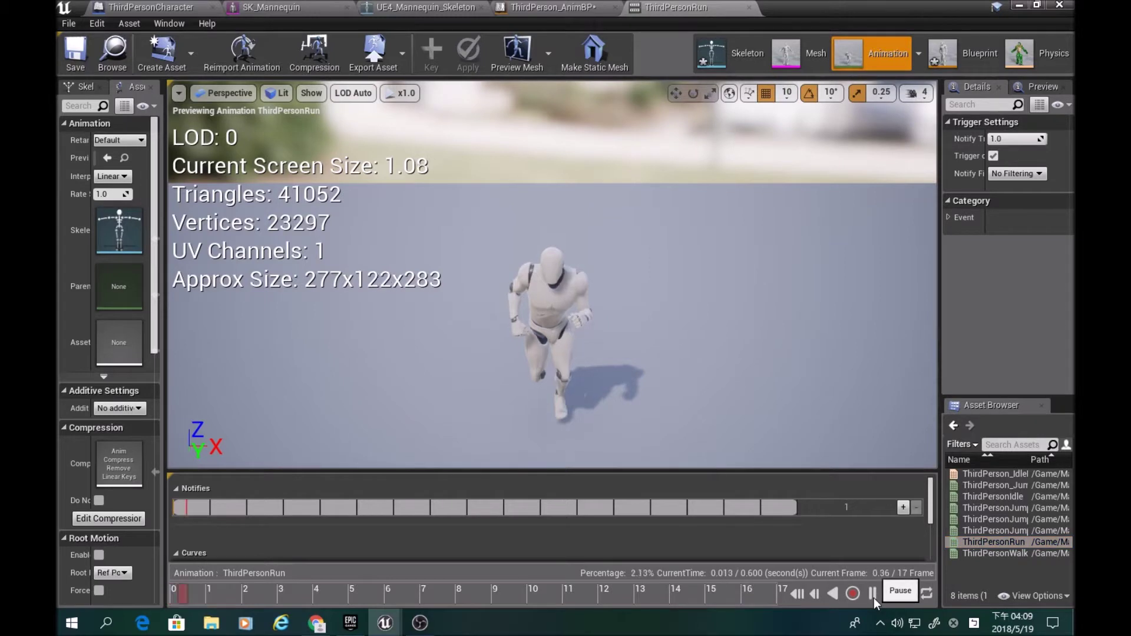
right_click(636, 508)
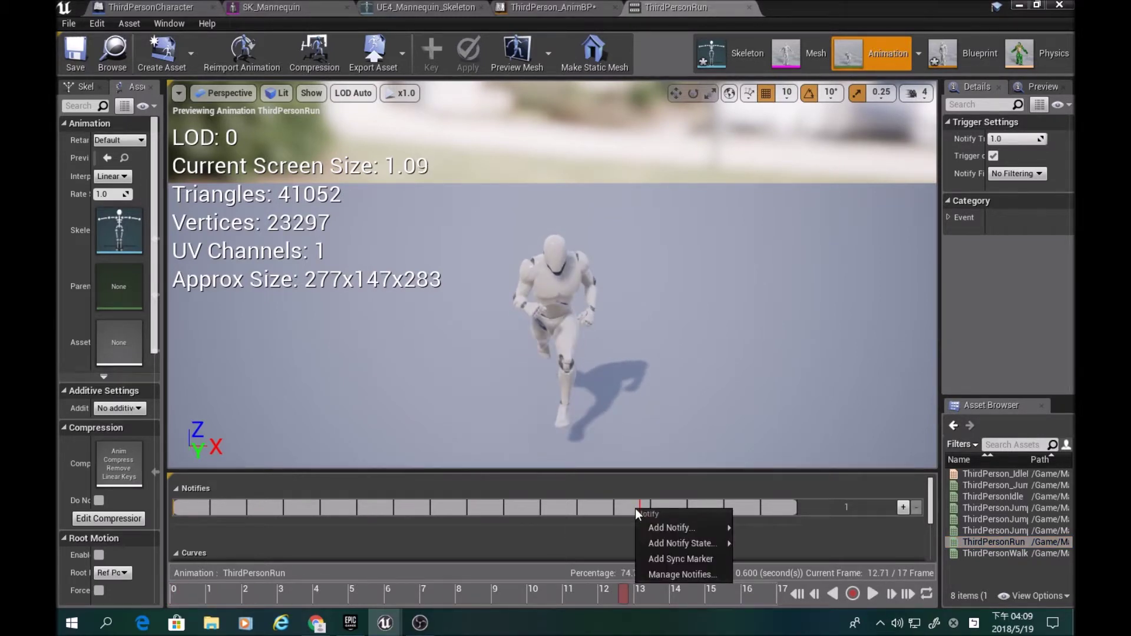
mouse_move(671, 528)
click(763, 581)
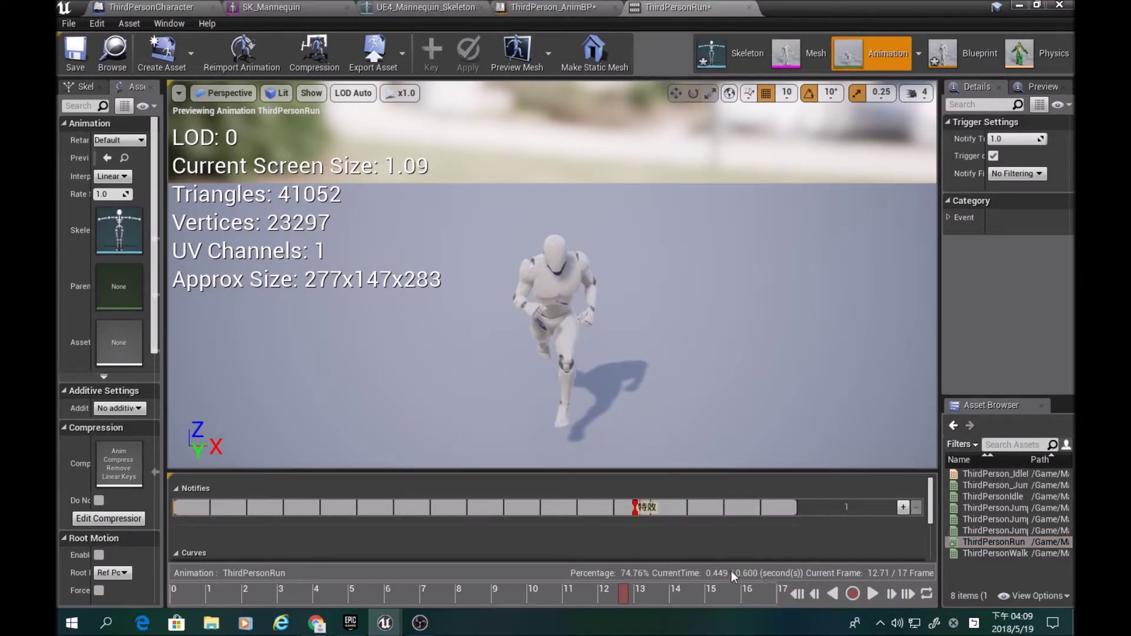
click(870, 595)
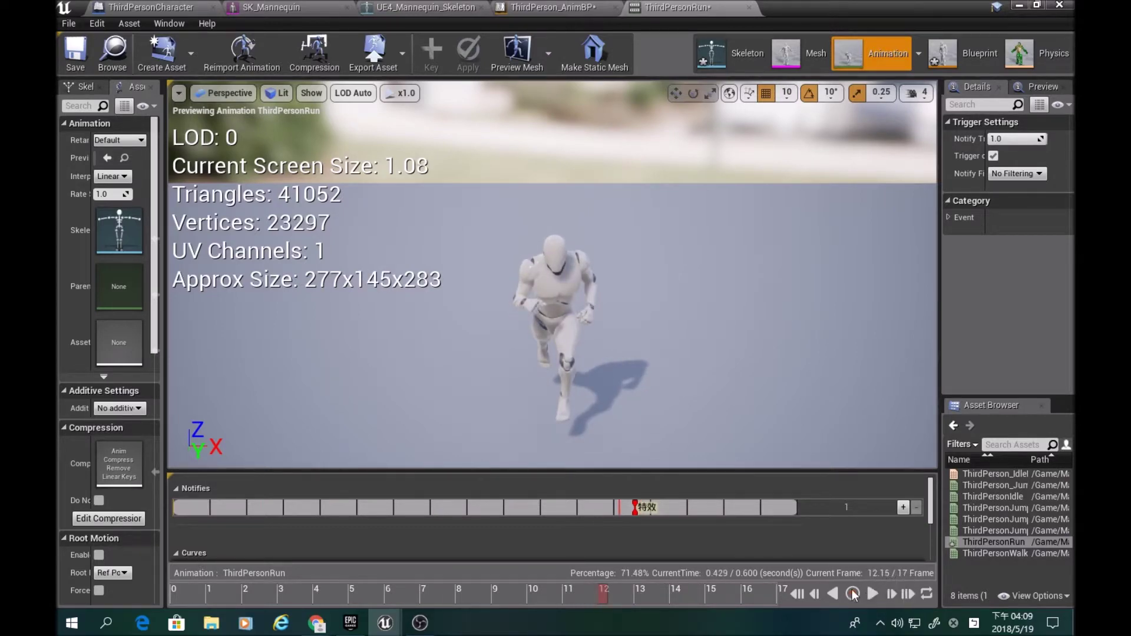
click(77, 56)
click(524, 7)
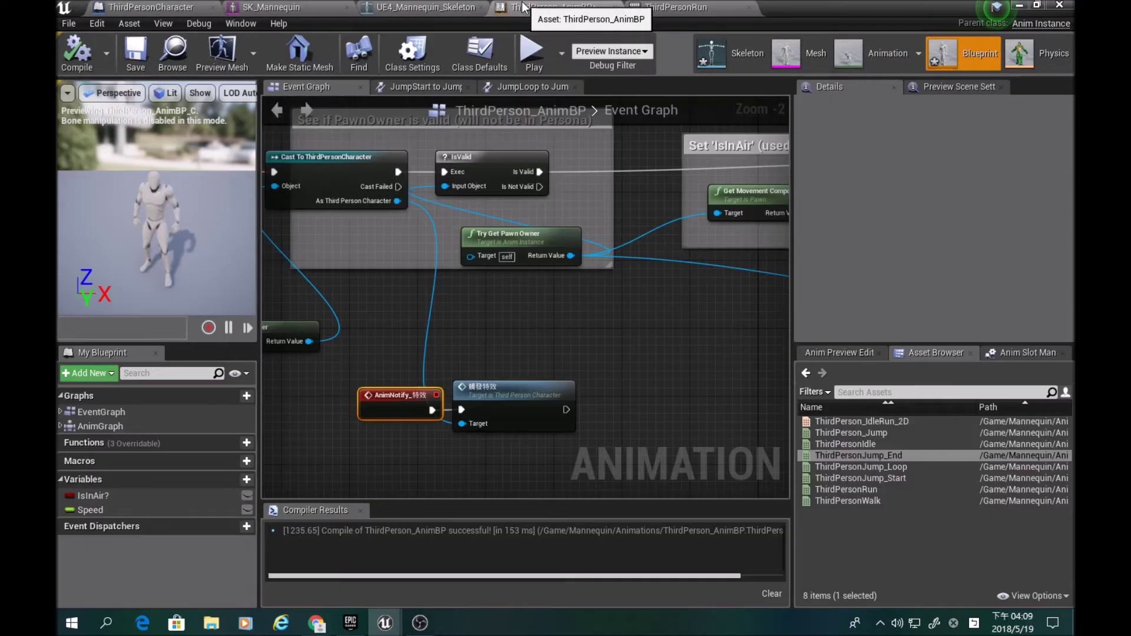
Save all assets and nudge the 觸發特效 node further right of AnimNotify_特效
click(70, 24)
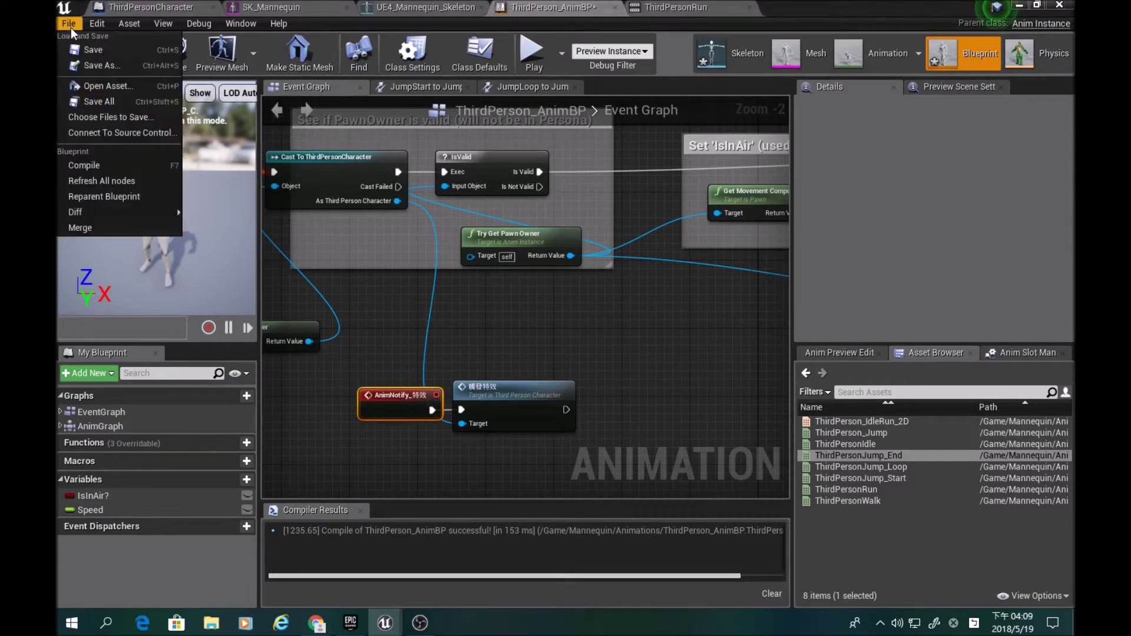
click(102, 104)
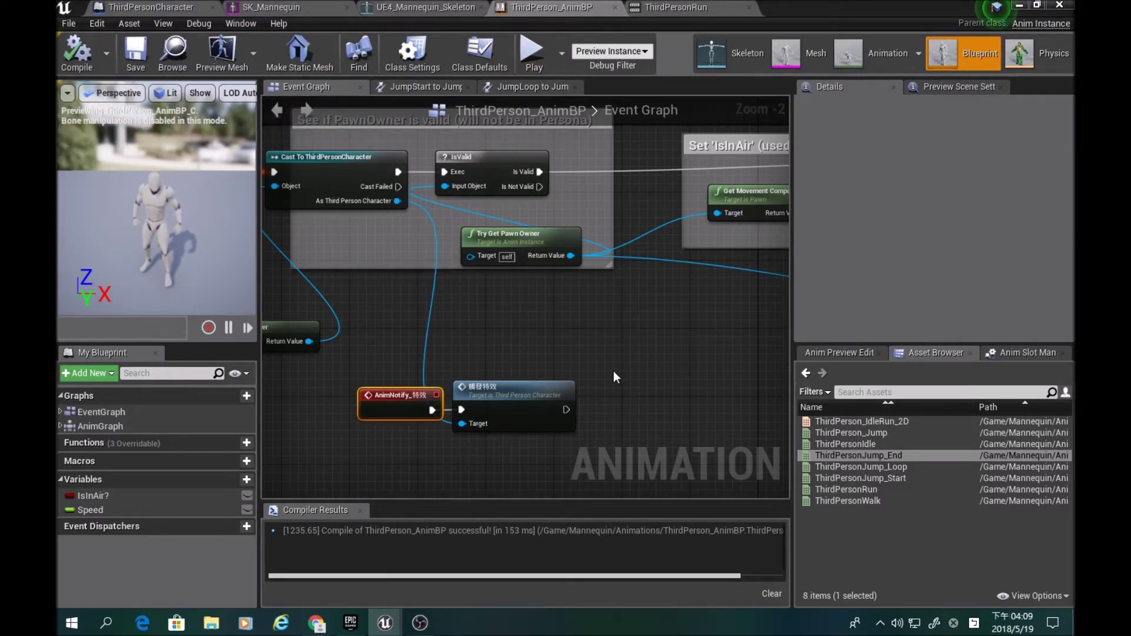
scroll(589, 360, up, 2)
drag(557, 310, 602, 310)
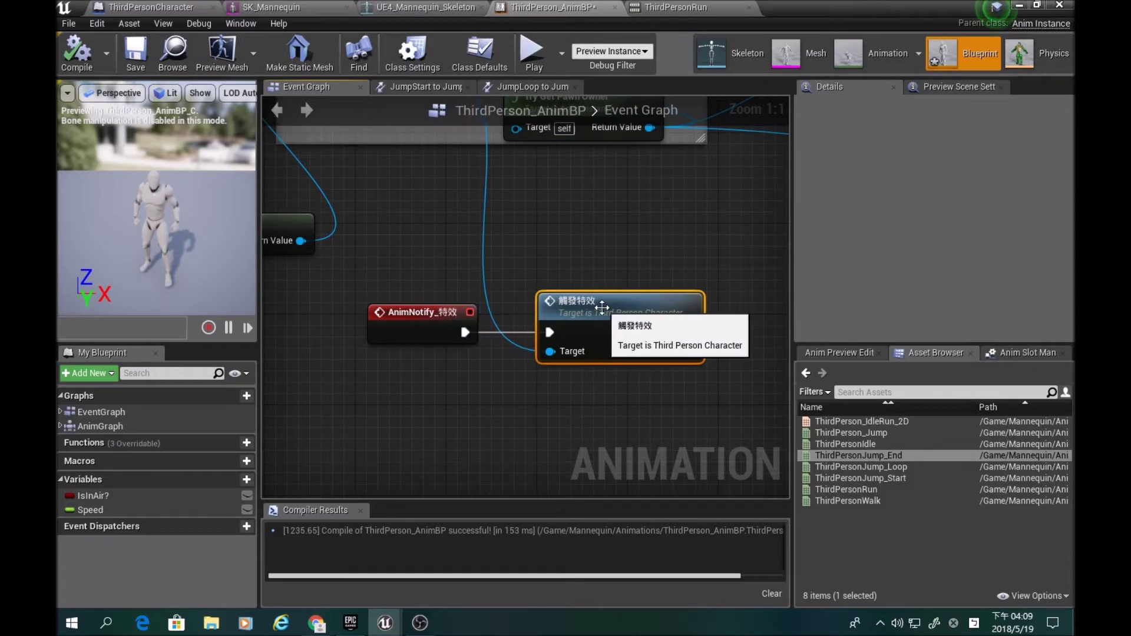
click(530, 391)
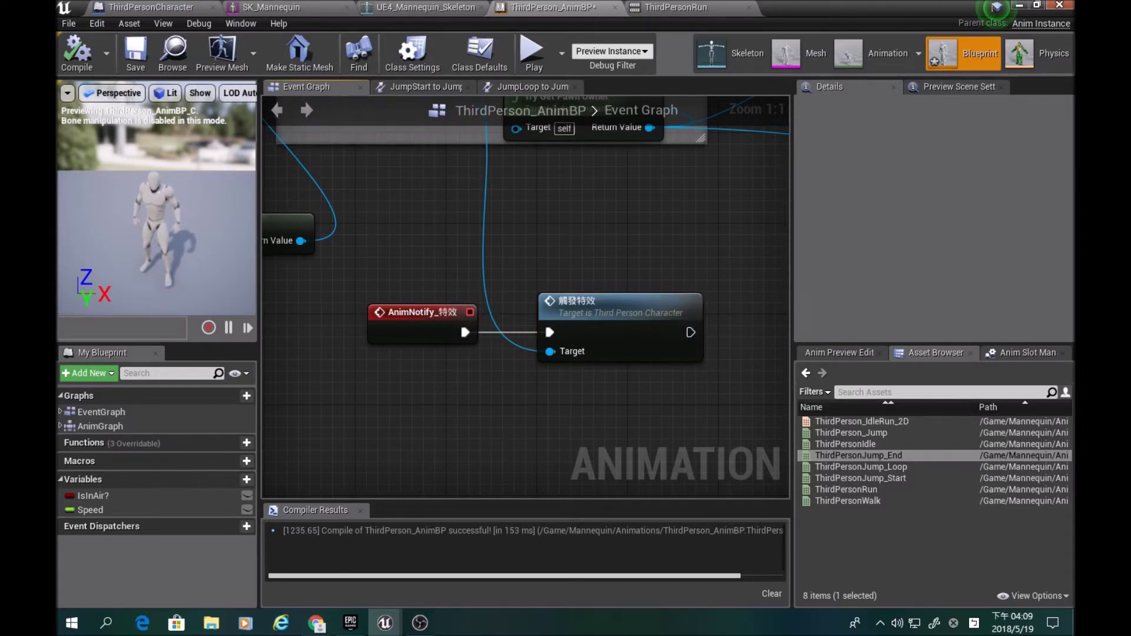
key(alt+Tab)
Play the level, jump to see the explosion effect, stop, and reopen ThirdPerson_AnimBP
click(534, 50)
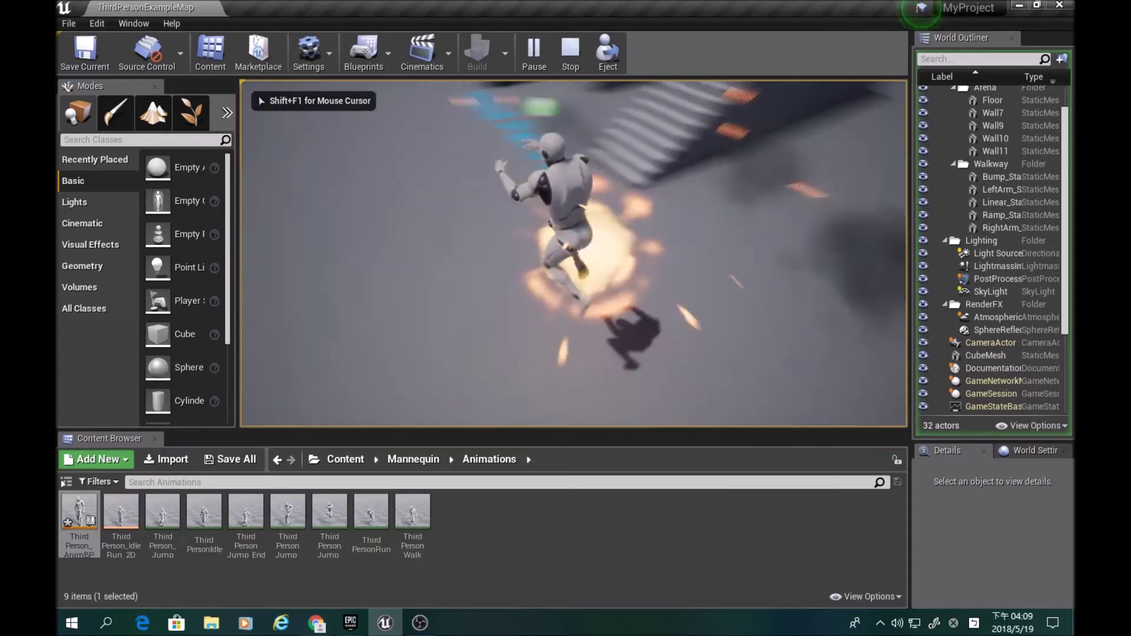
key(space)
key(space)
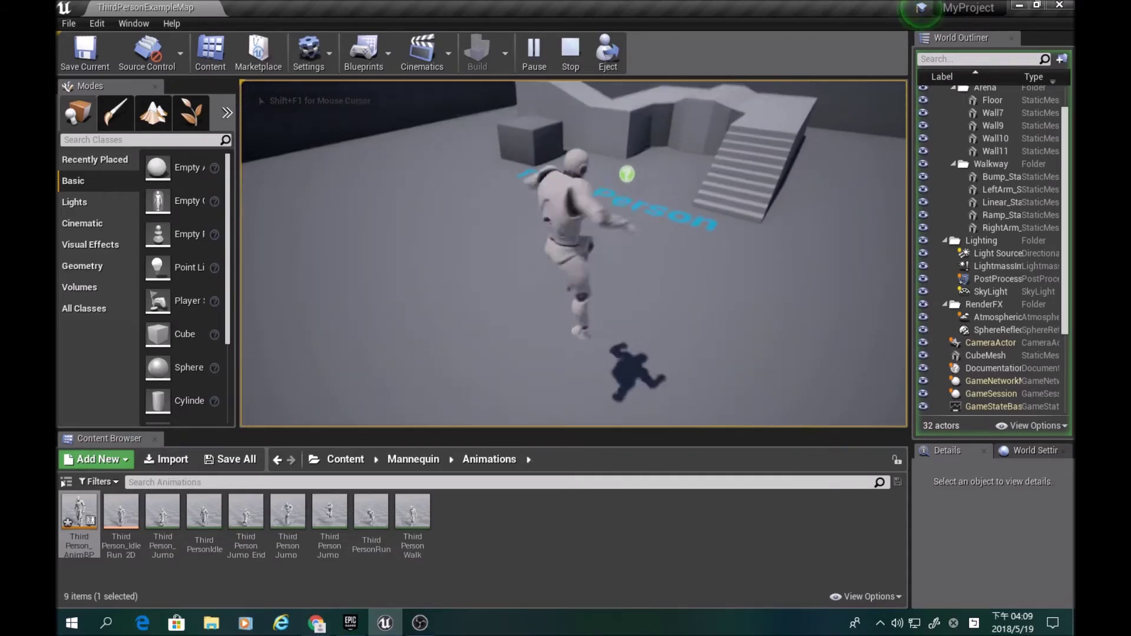
key(Escape)
double_click(72, 541)
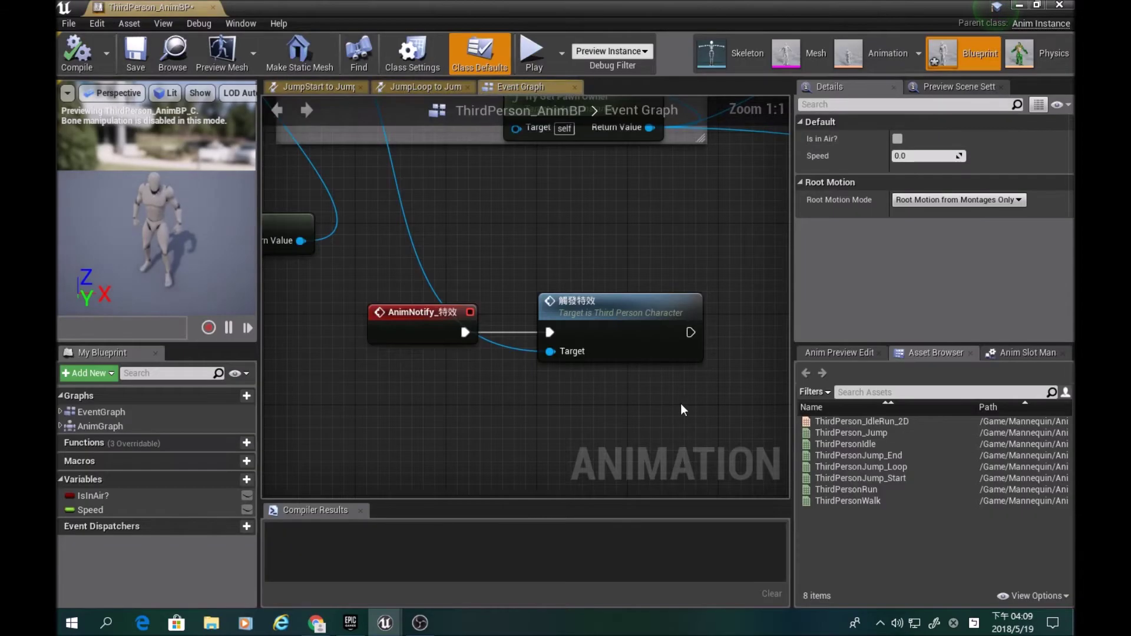
Open ThirdPersonJump_End, pause the preview and scrub back to about frame 1.2
mouse_move(902, 458)
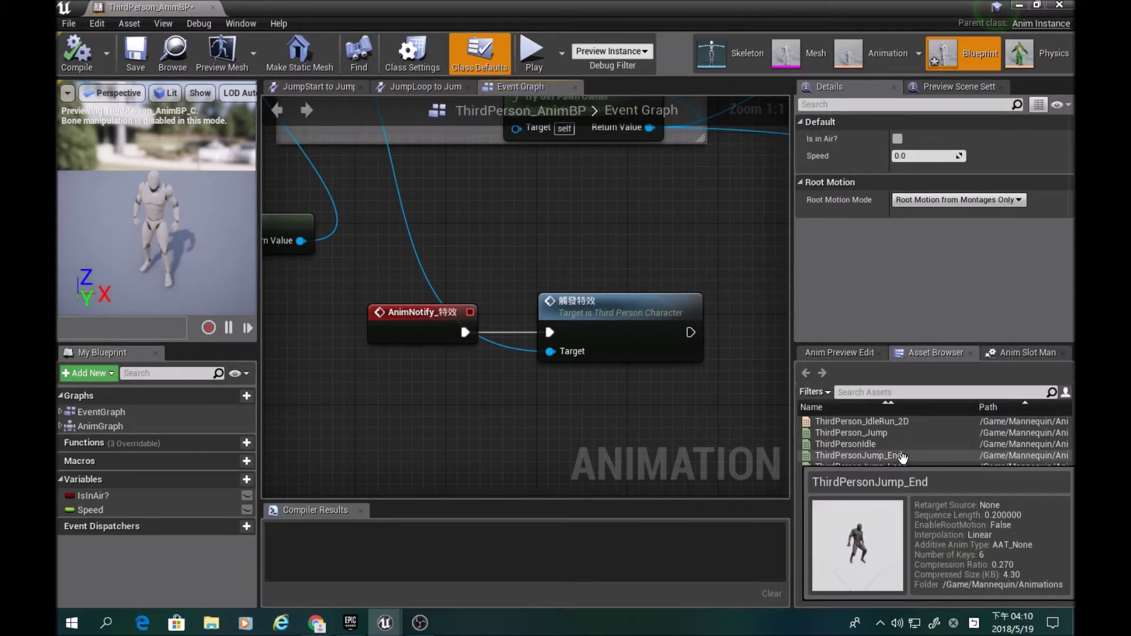
mouse_move(885, 436)
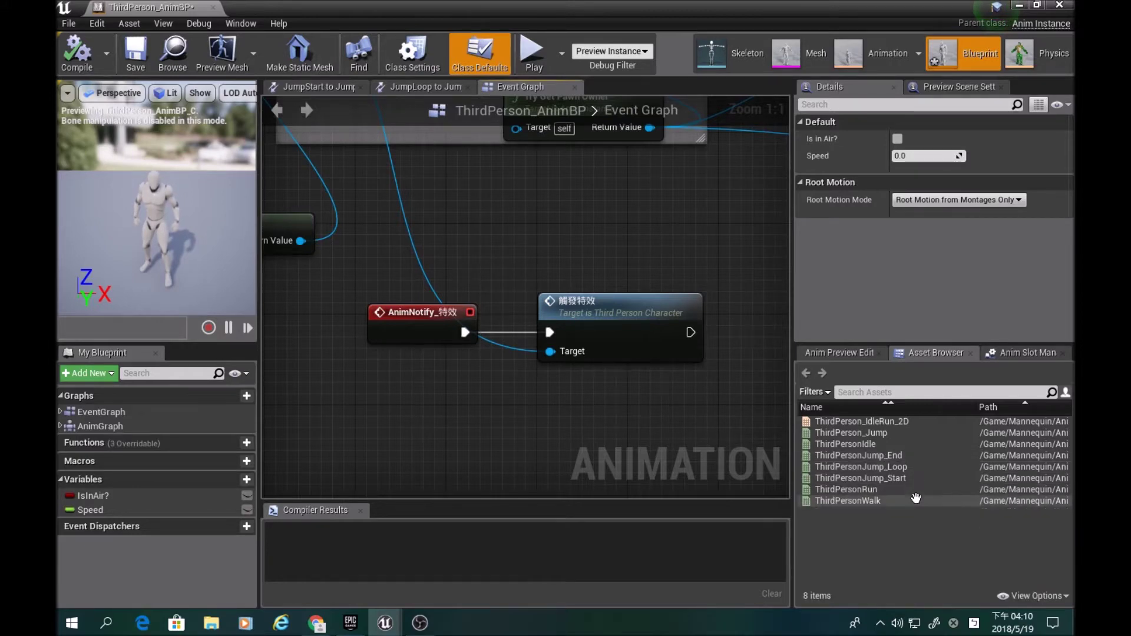
double_click(905, 457)
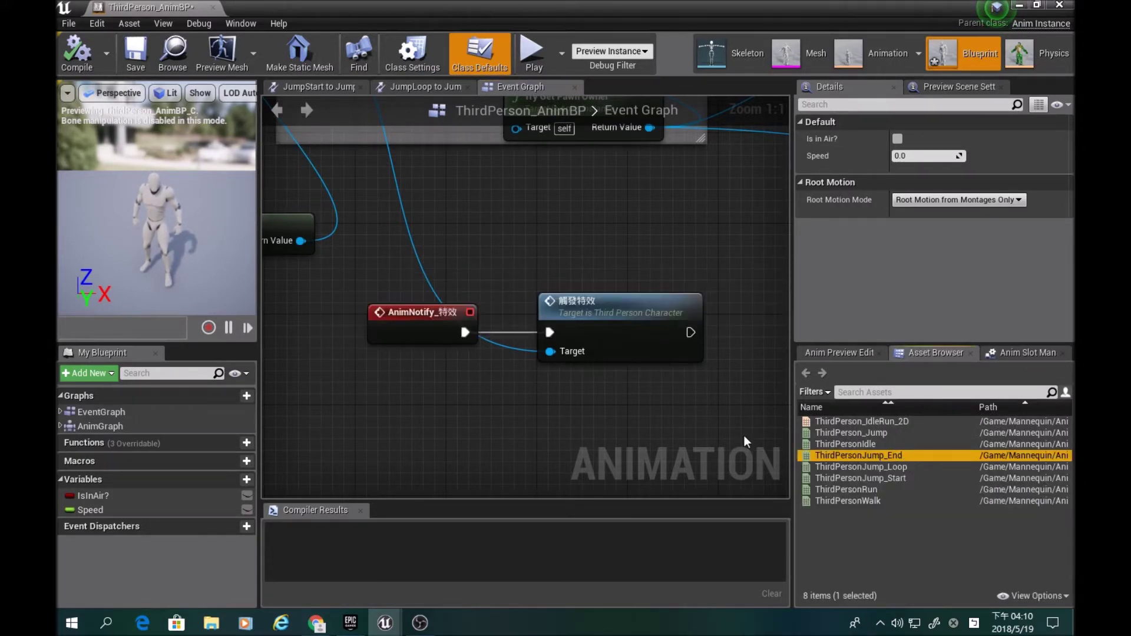
click(874, 595)
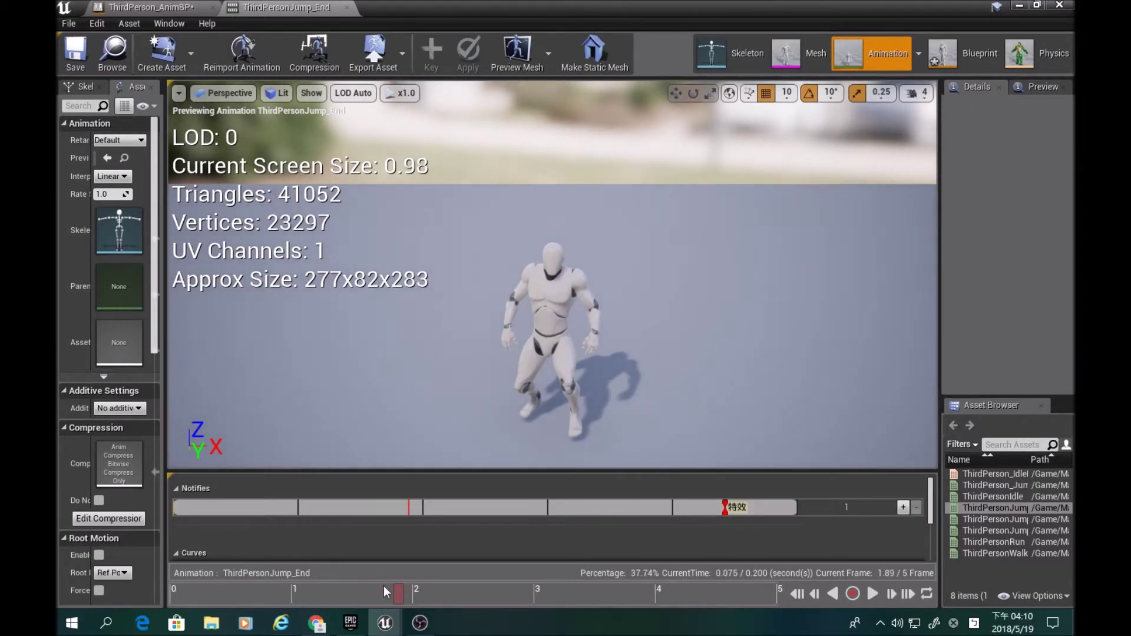
drag(383, 585, 323, 586)
Add two 特效 notifies on the notify track near frames 0.3 and 1
right_click(208, 501)
mouse_move(234, 520)
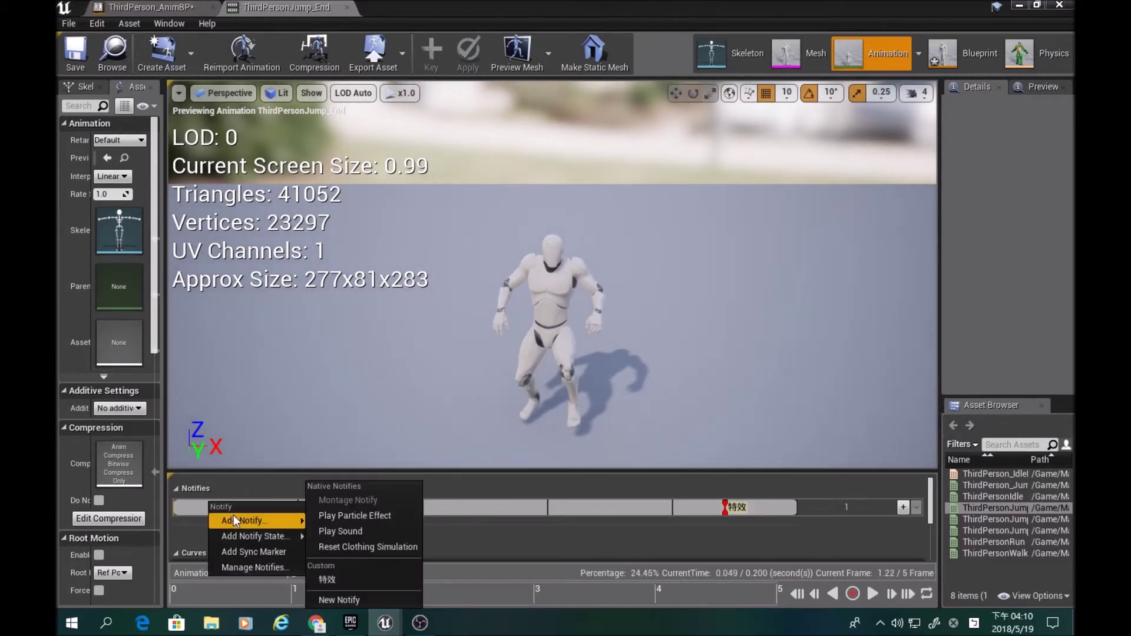
click(377, 584)
right_click(291, 508)
mouse_move(327, 526)
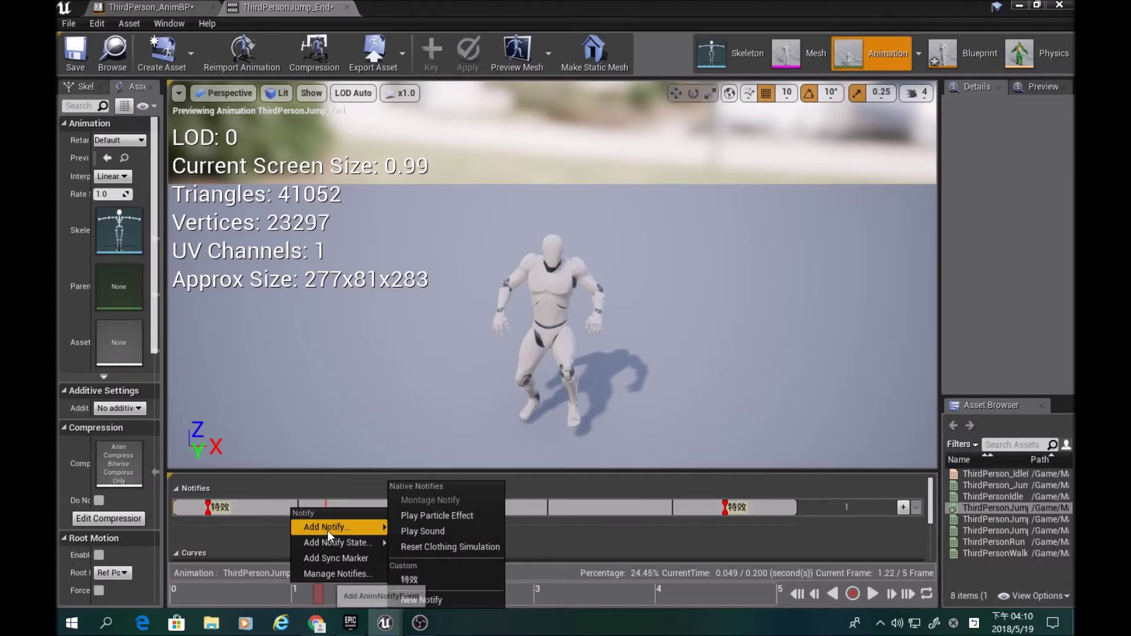
click(429, 578)
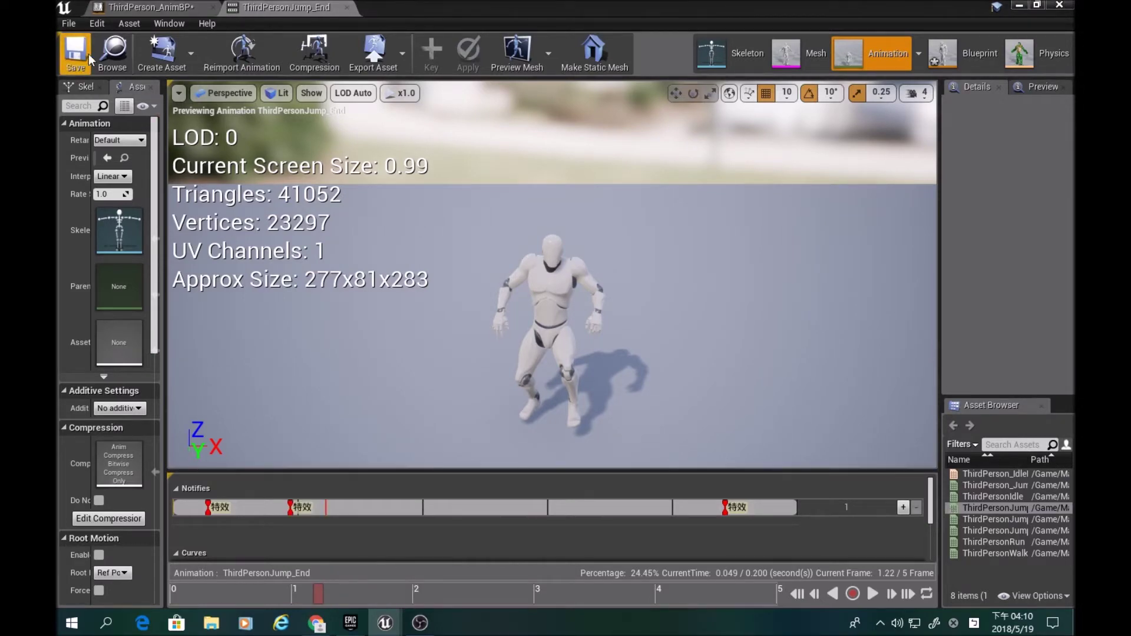
Save ThirdPersonJump_End, run and jump repeatedly in a play test, then reopen ThirdPerson_AnimBP
click(1059, 5)
click(566, 56)
click(574, 253)
key(w)
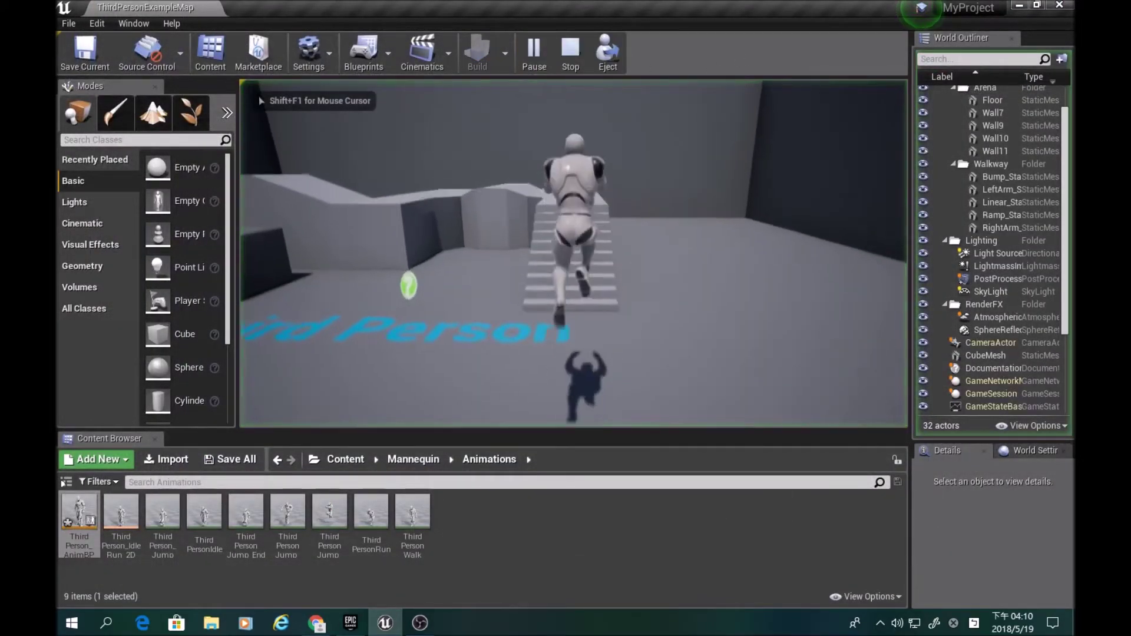
key(space)
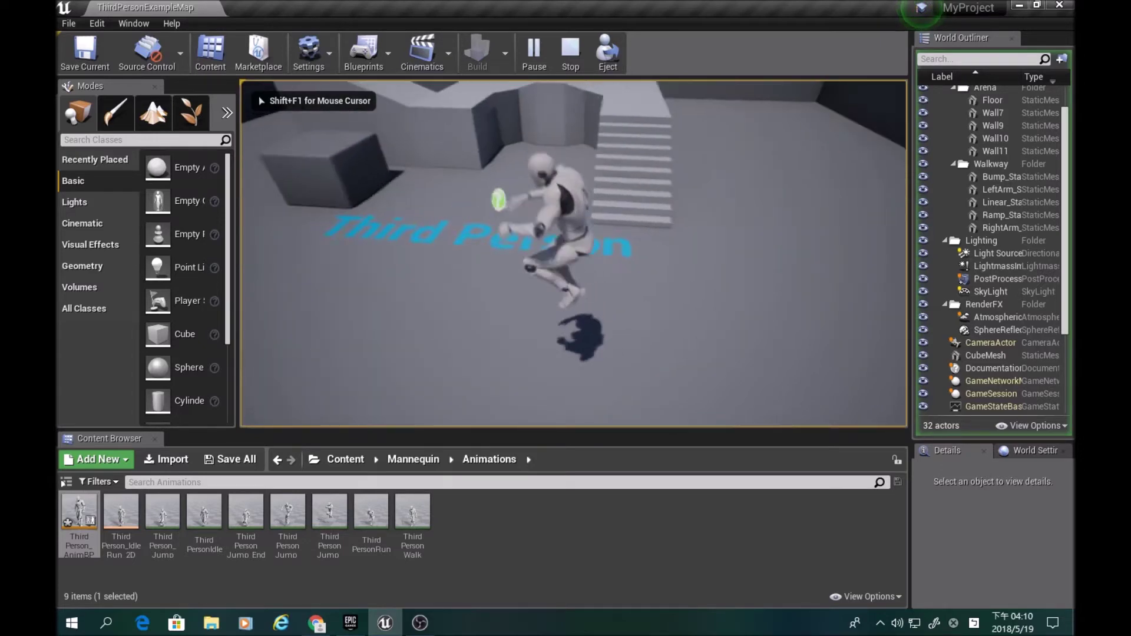
key(space)
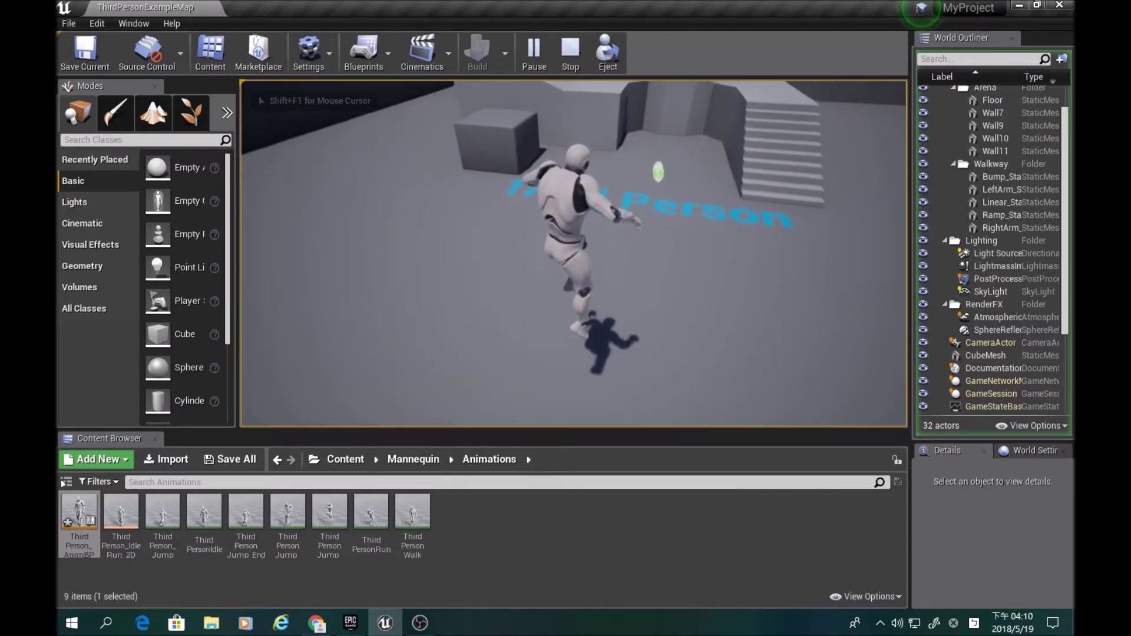
key(space)
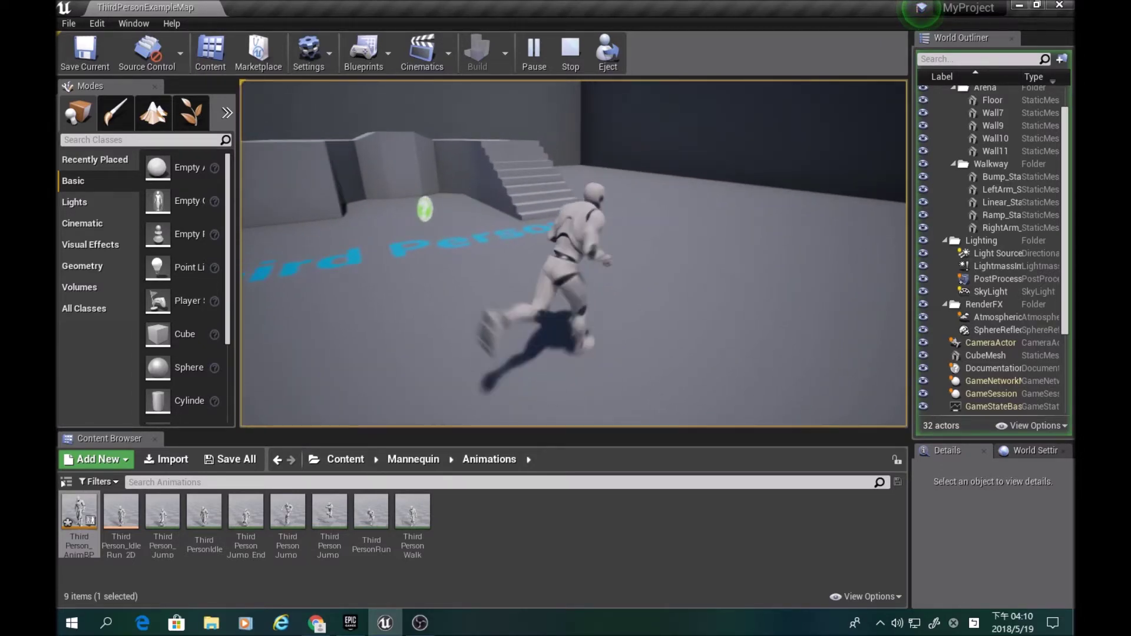
key(f)
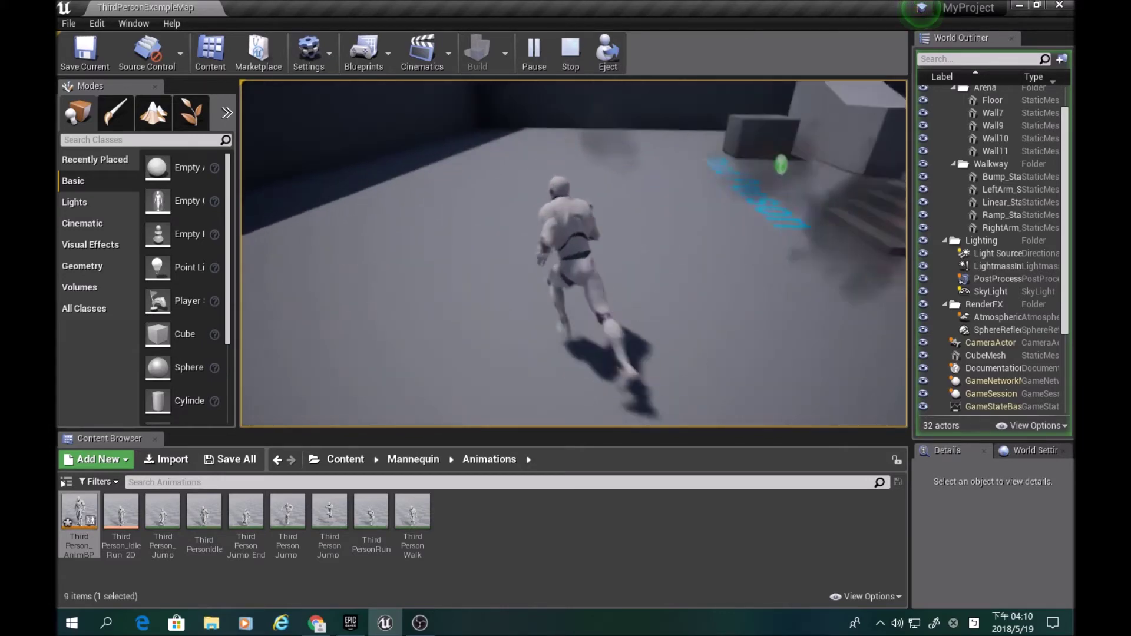
key(Escape)
double_click(90, 522)
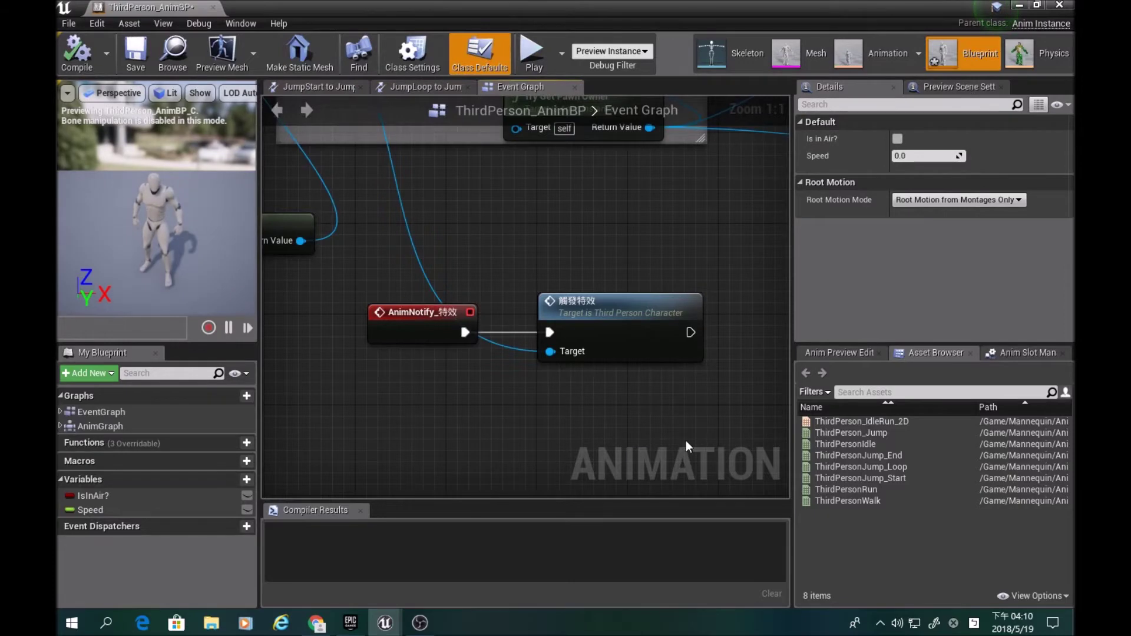
Inspect the JumpLoop transition and the JumpEnd state in the Default state machine
right_drag(467, 246, 512, 364)
click(440, 92)
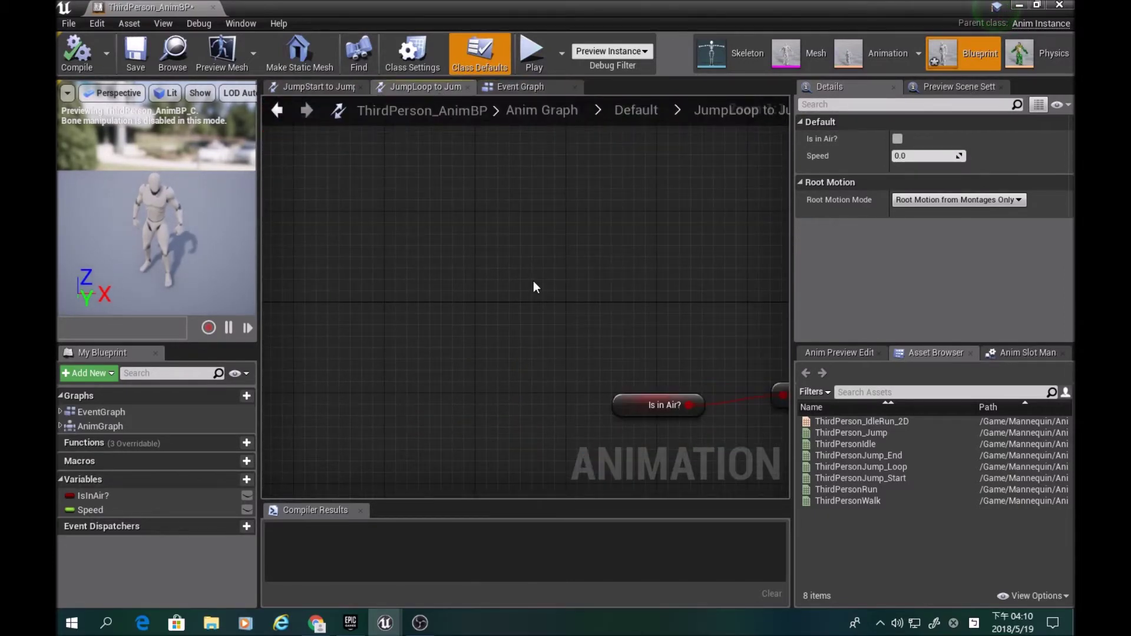
click(277, 111)
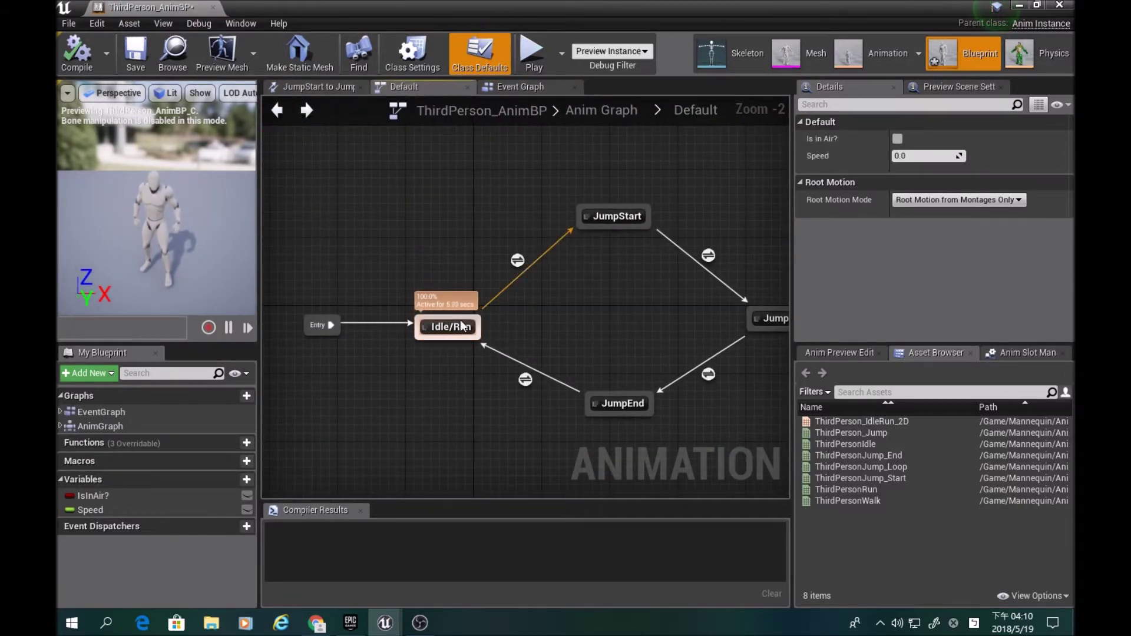
click(611, 395)
click(654, 448)
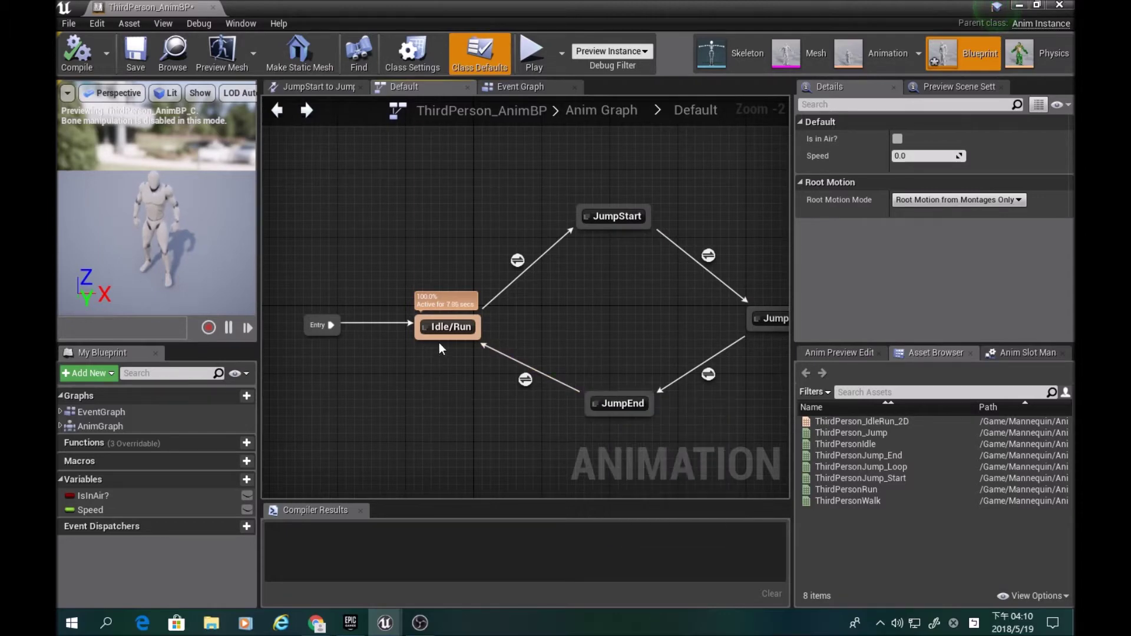
Check the JumpStart to JumpLoop transition rule, then open the ThirdPersonWalk animation
click(892, 457)
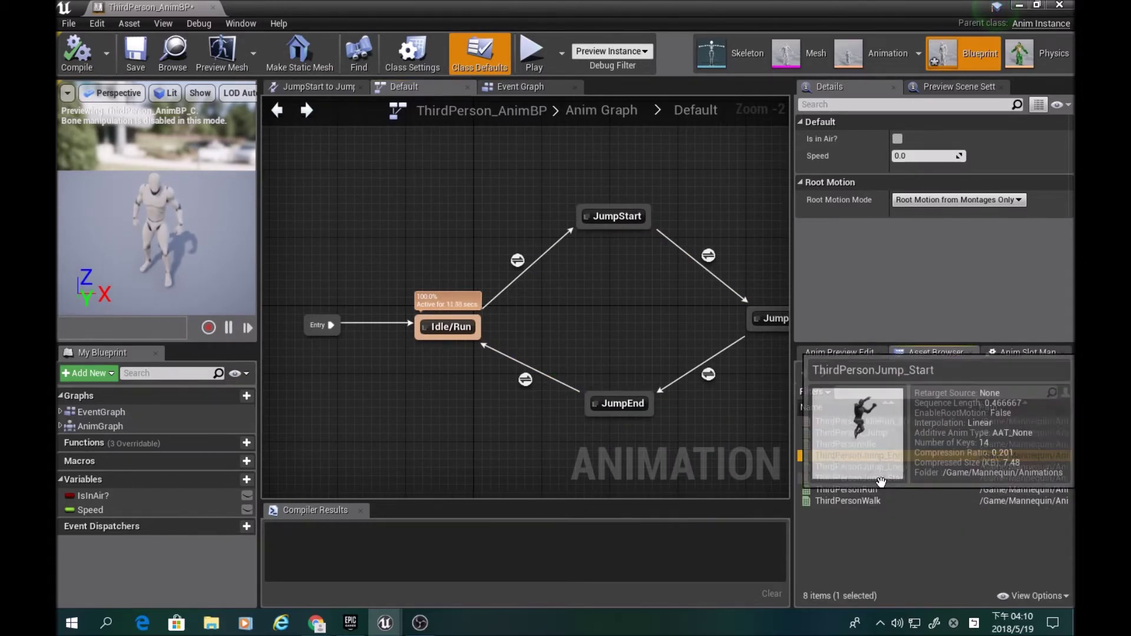
click(872, 478)
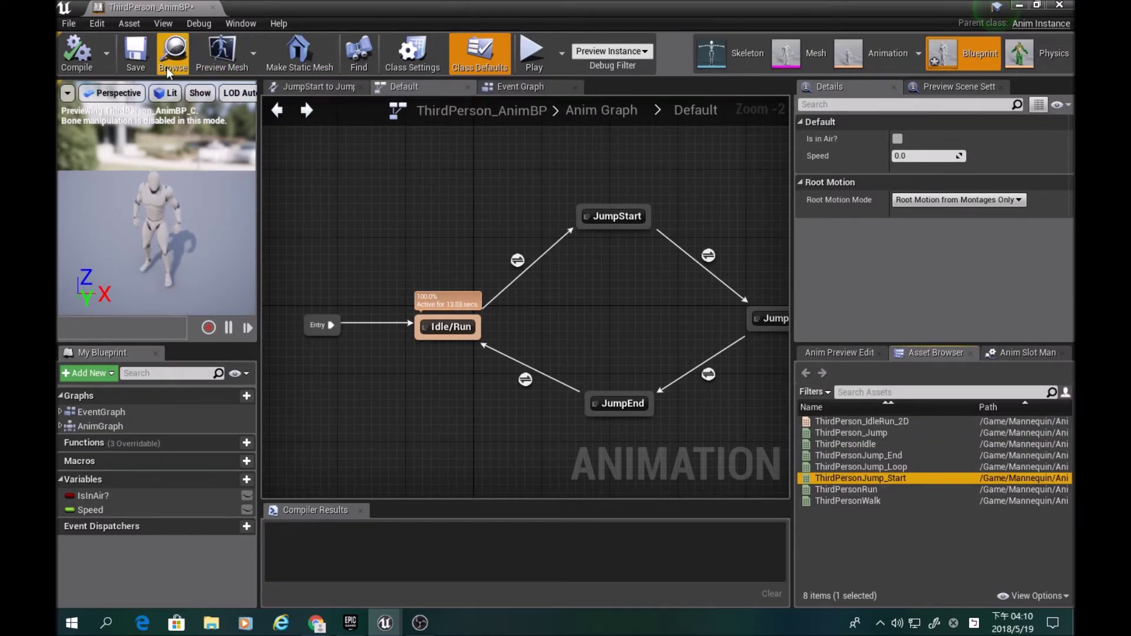
click(513, 86)
click(281, 90)
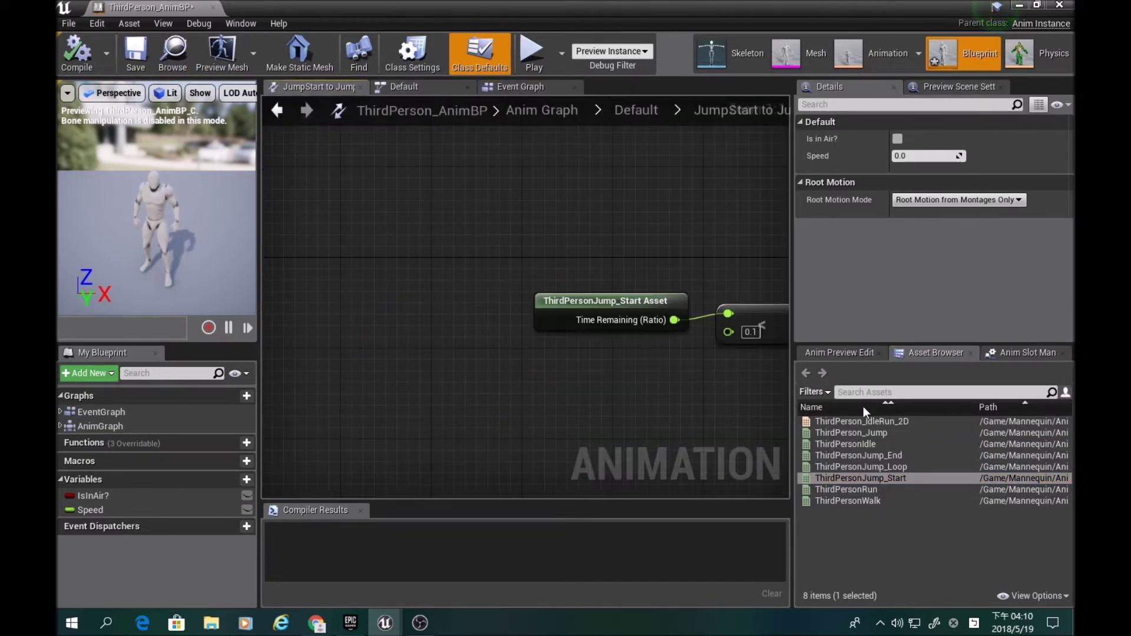
double_click(864, 502)
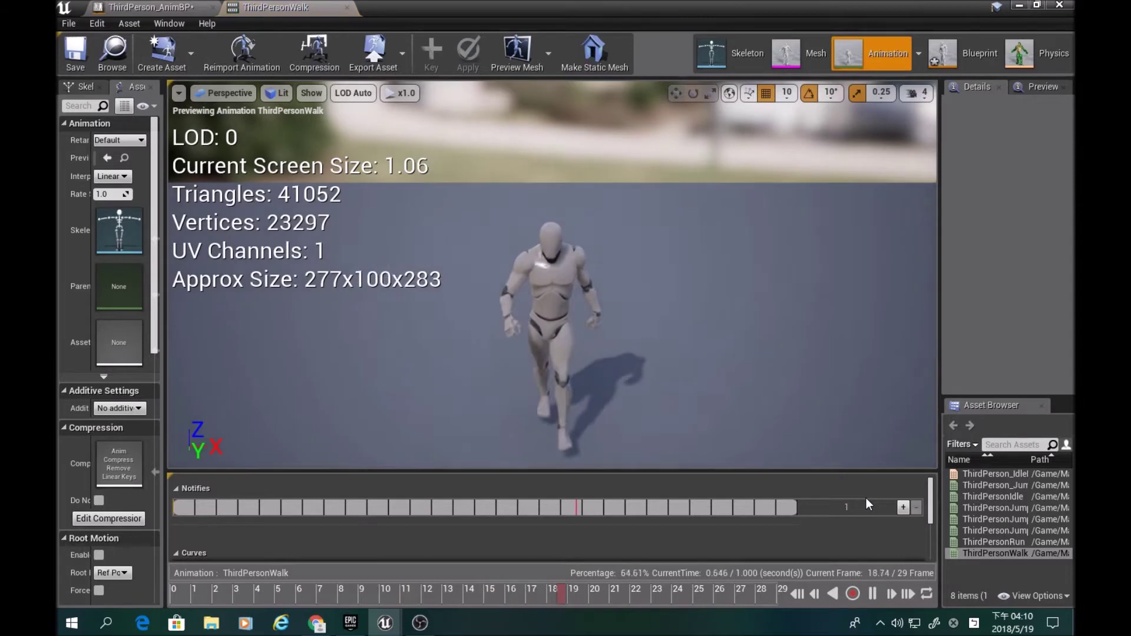
Open ThirdPersonRun to check its 特效 notify near frame 13, then return to the AnimBP
double_click(1011, 542)
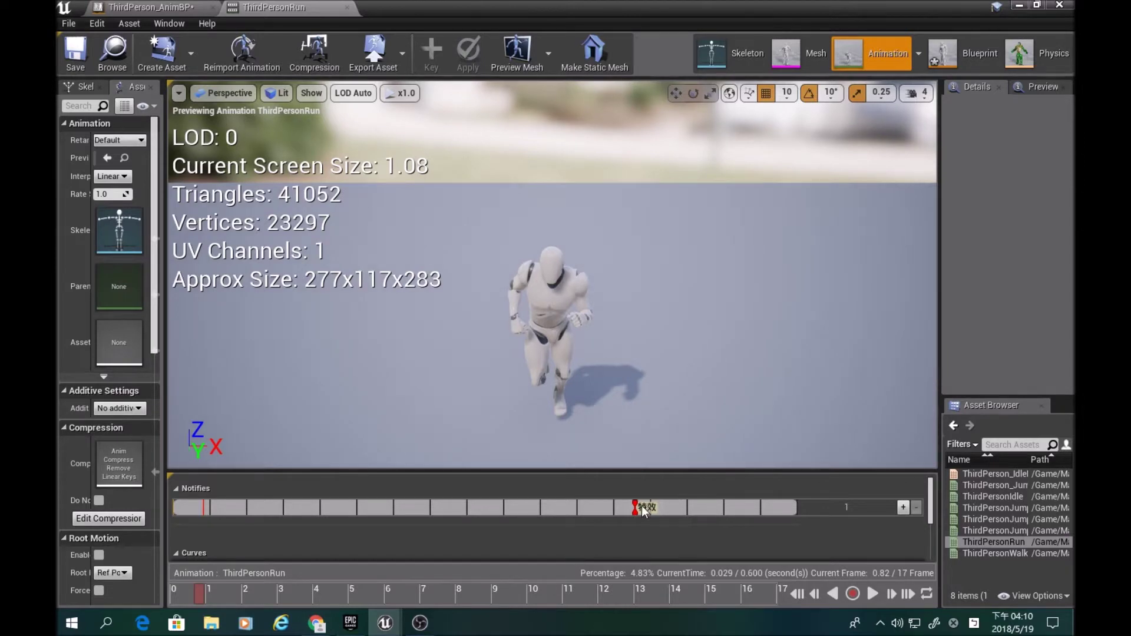
right_click(334, 503)
mouse_move(374, 522)
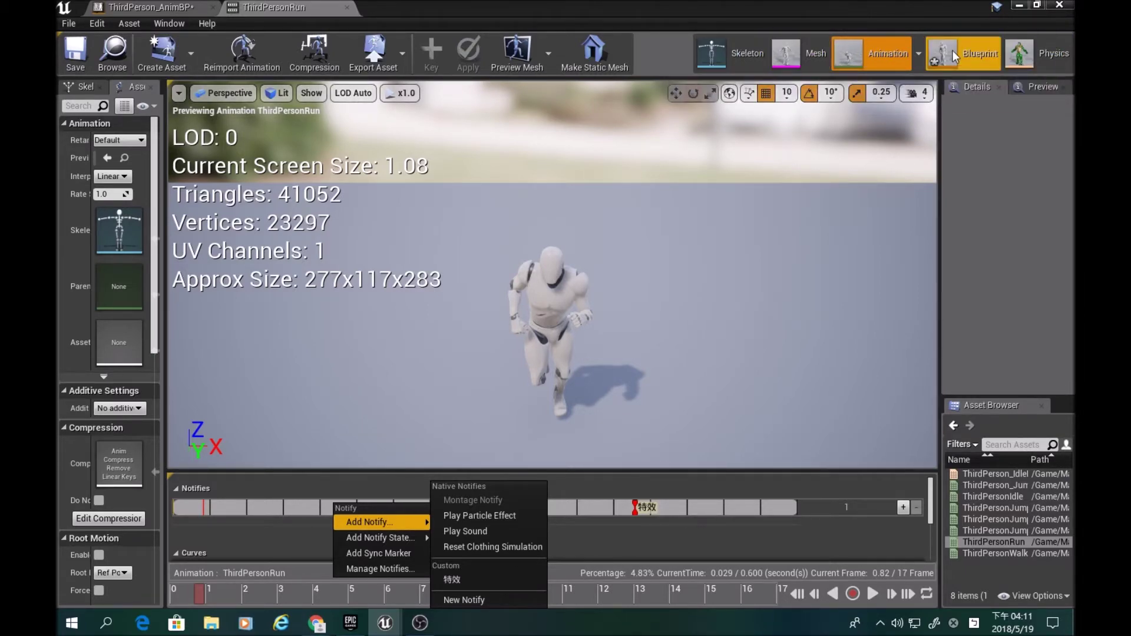
click(941, 72)
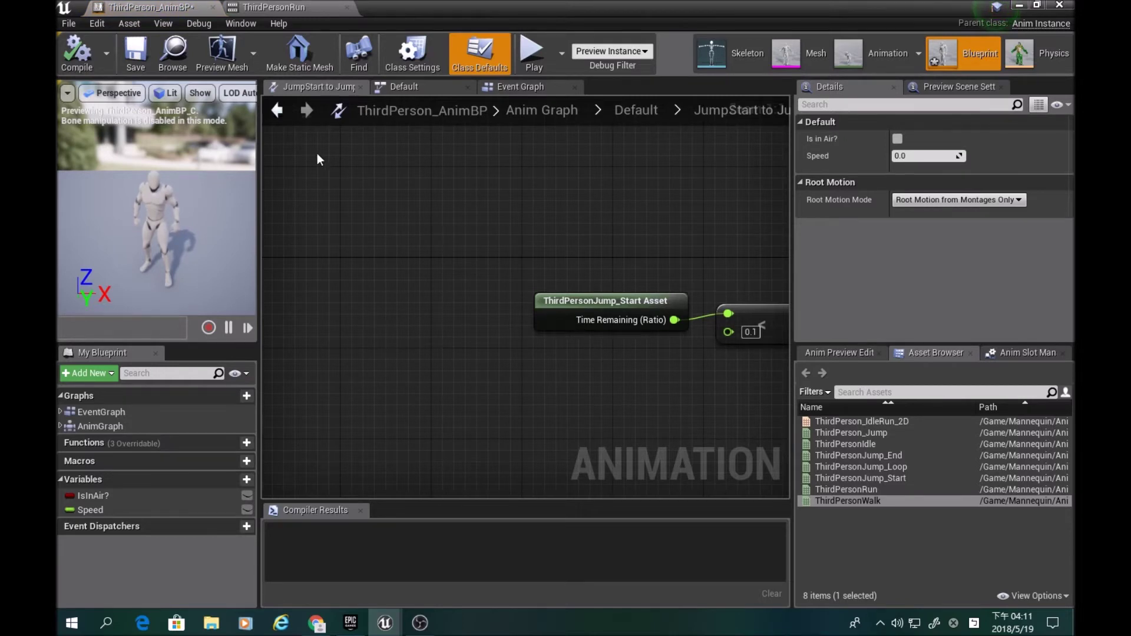
Locate the AnimNotify_特效 and 觸發特效 nodes, then open ThirdPersonCharacter's 觸發特效 custom event
click(279, 111)
click(519, 86)
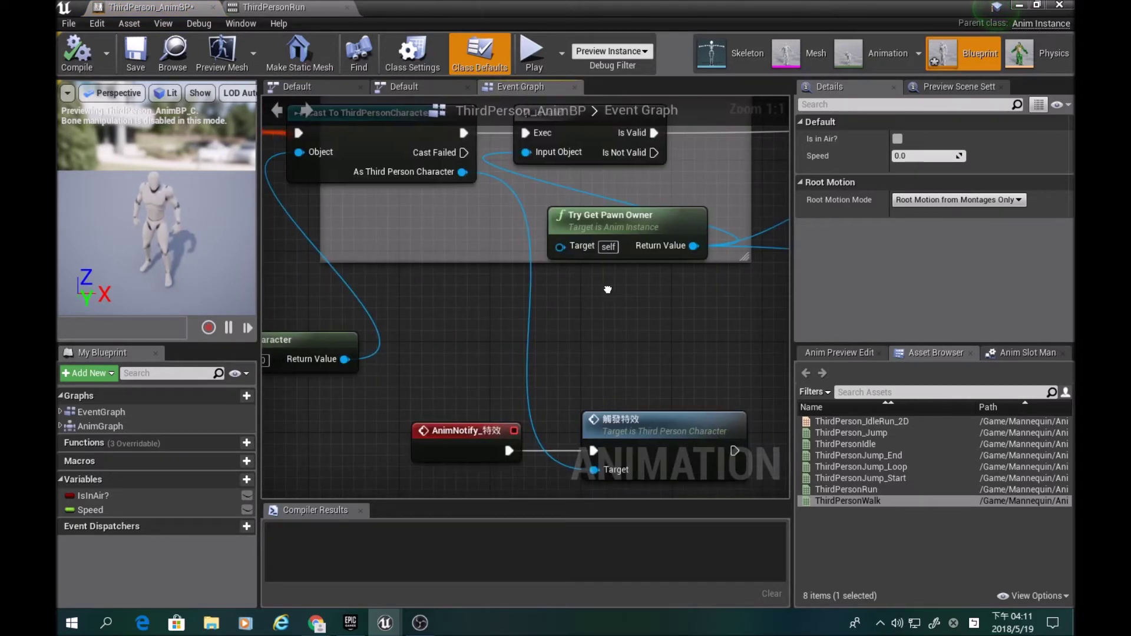
right_drag(581, 359, 427, 277)
right_drag(517, 406, 394, 332)
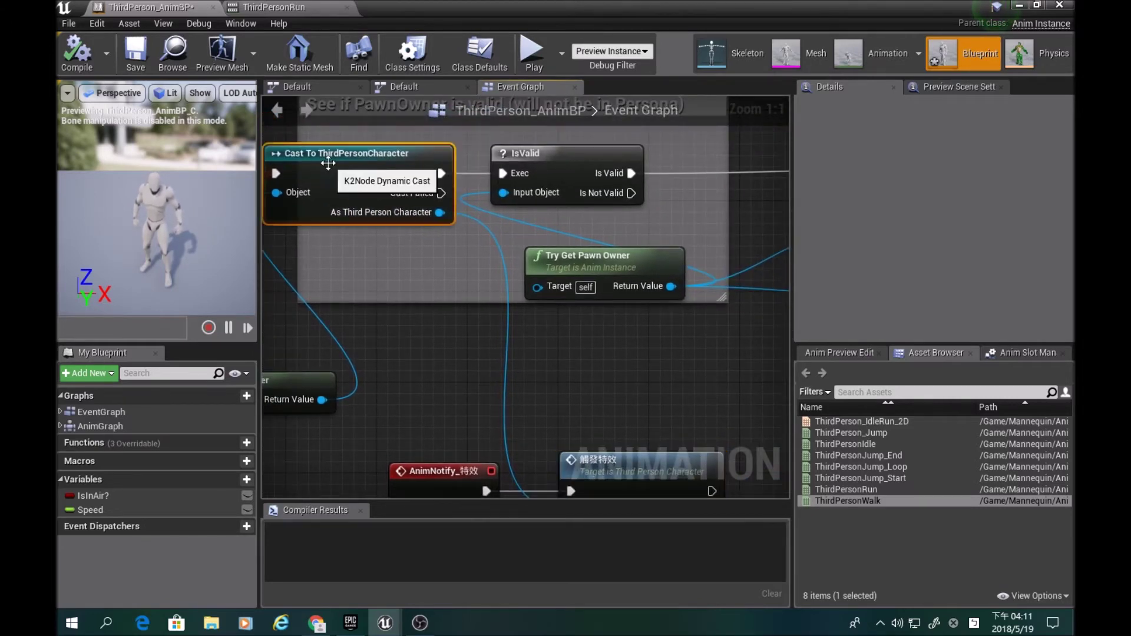
right_drag(348, 163, 391, 265)
click(383, 358)
mouse_move(356, 325)
mouse_down()
mouse_move(433, 446)
mouse_move(392, 398)
mouse_up()
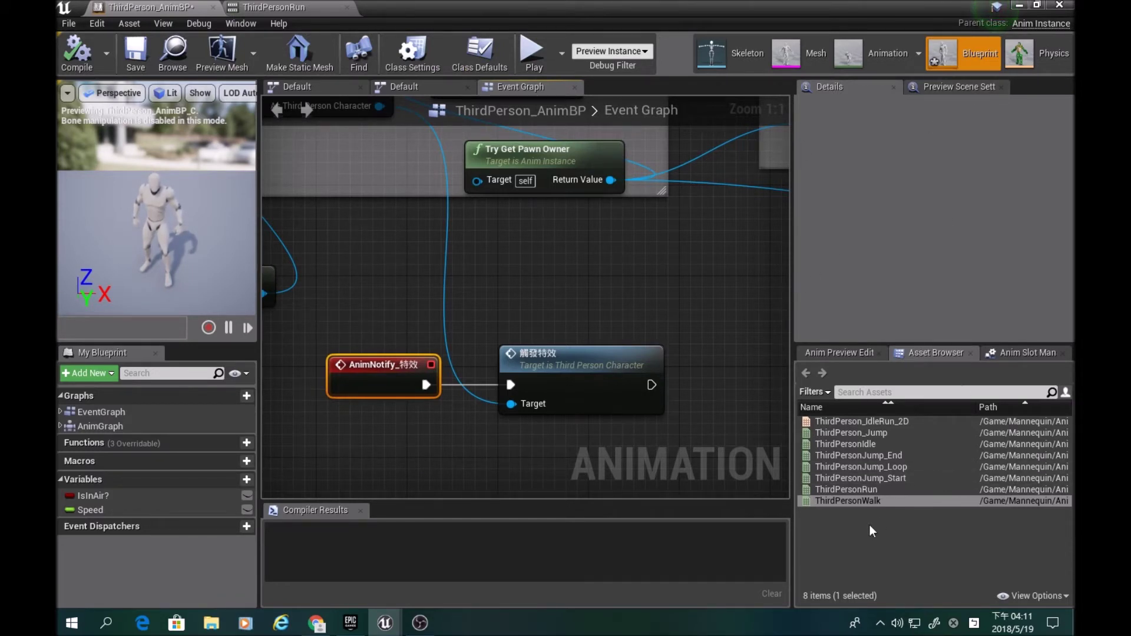
click(552, 357)
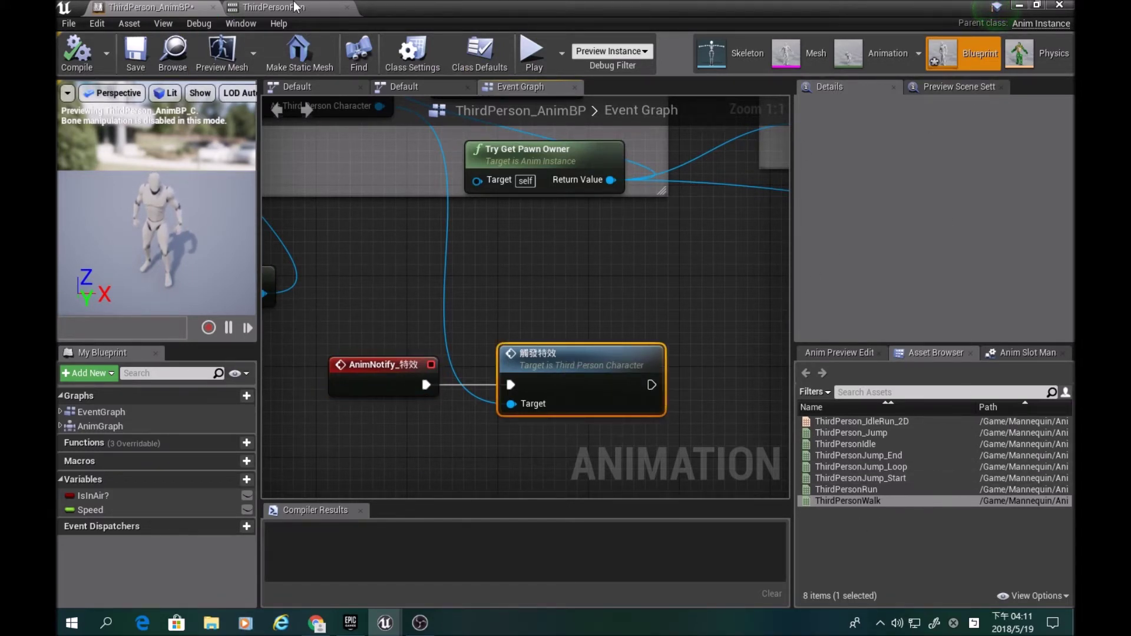
double_click(565, 362)
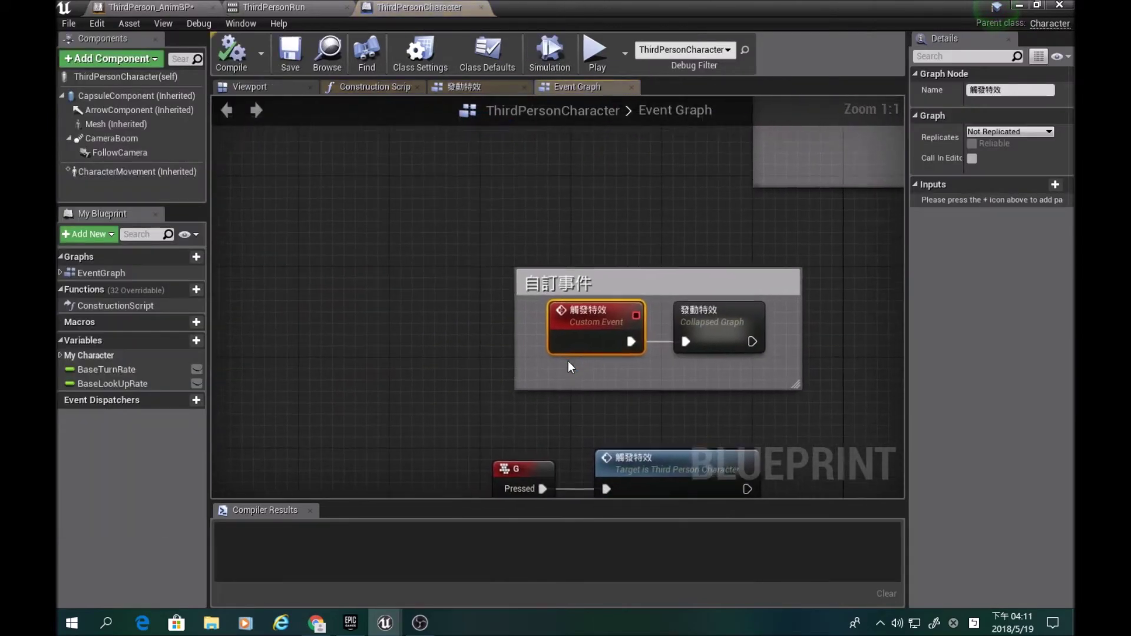
key(ctrl+a)
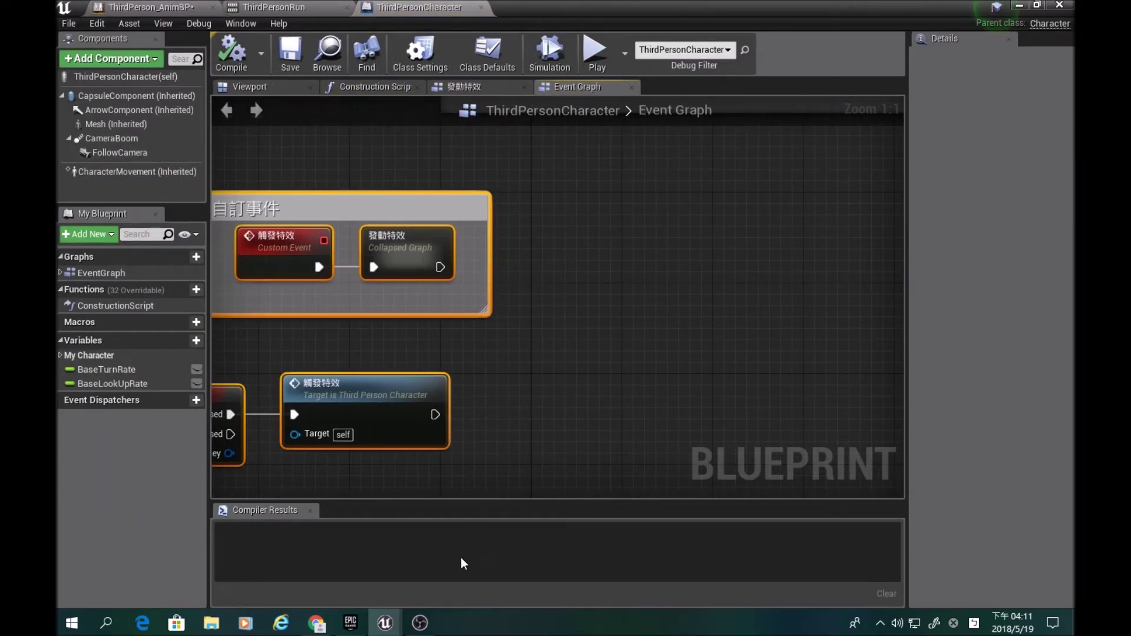
key(Home)
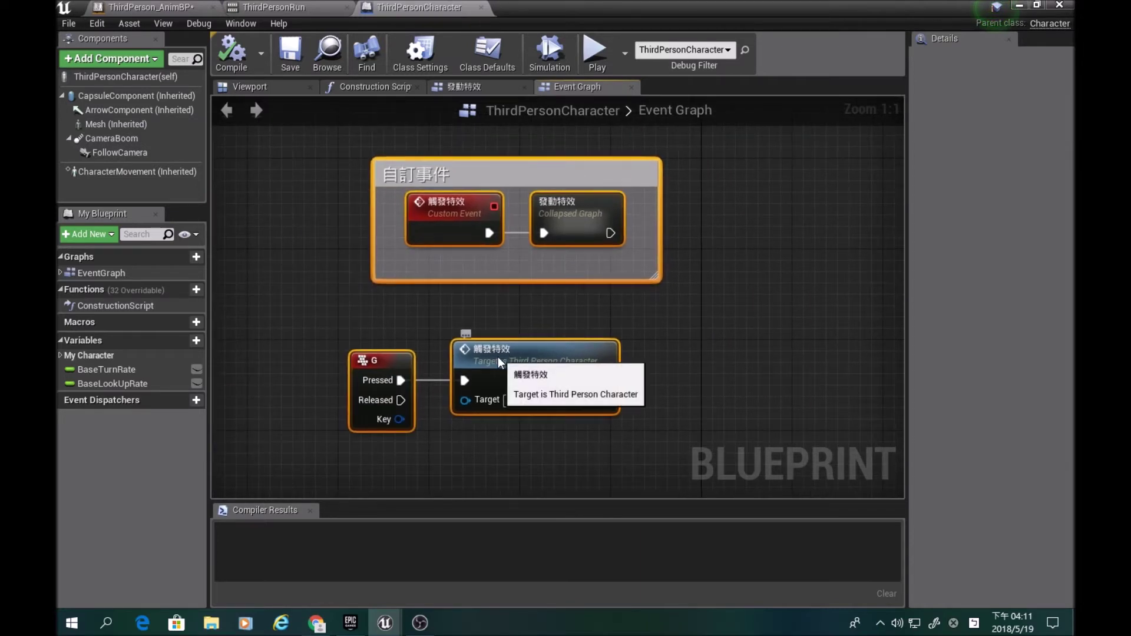
click(720, 316)
right_drag(720, 316, 582, 384)
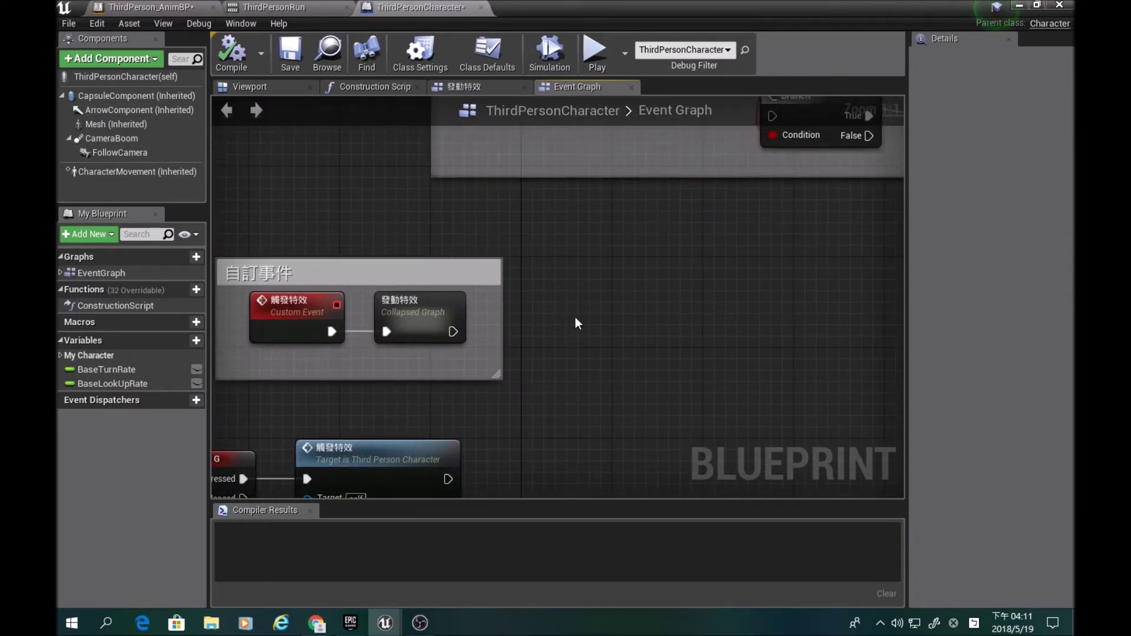
right_drag(579, 324, 686, 239)
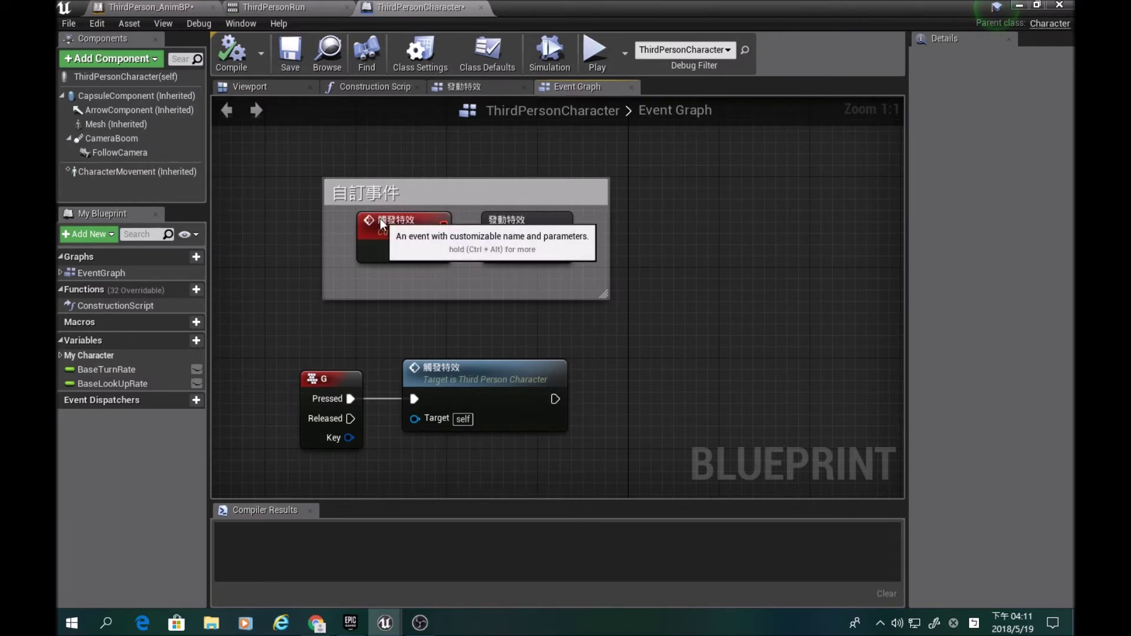
click(400, 244)
click(514, 245)
right_drag(281, 140, 339, 217)
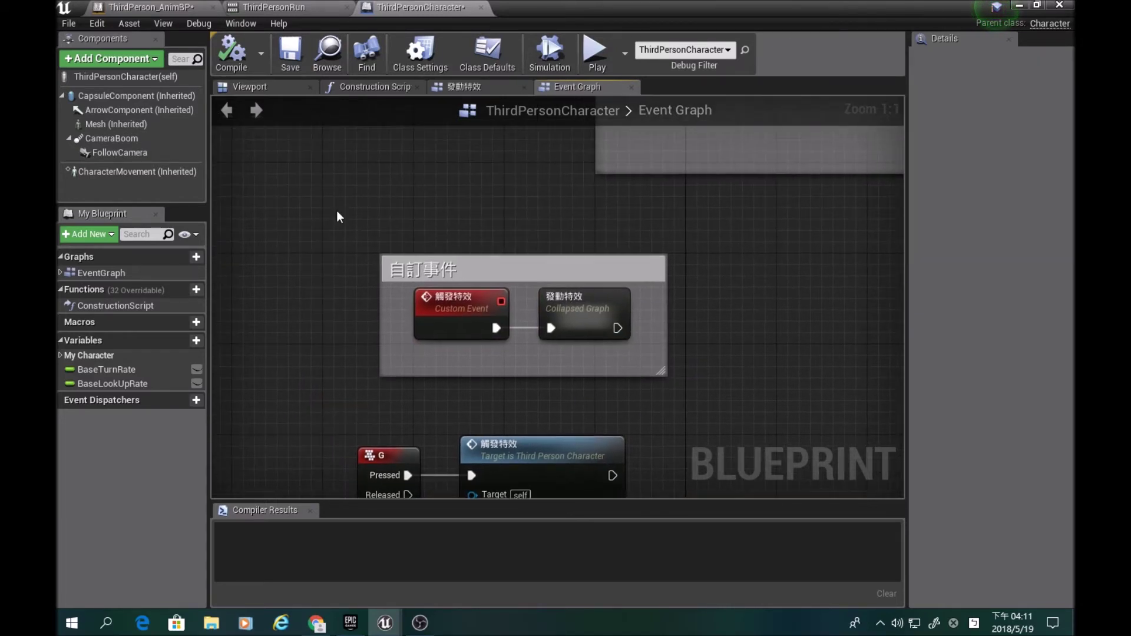
right_drag(707, 350, 567, 268)
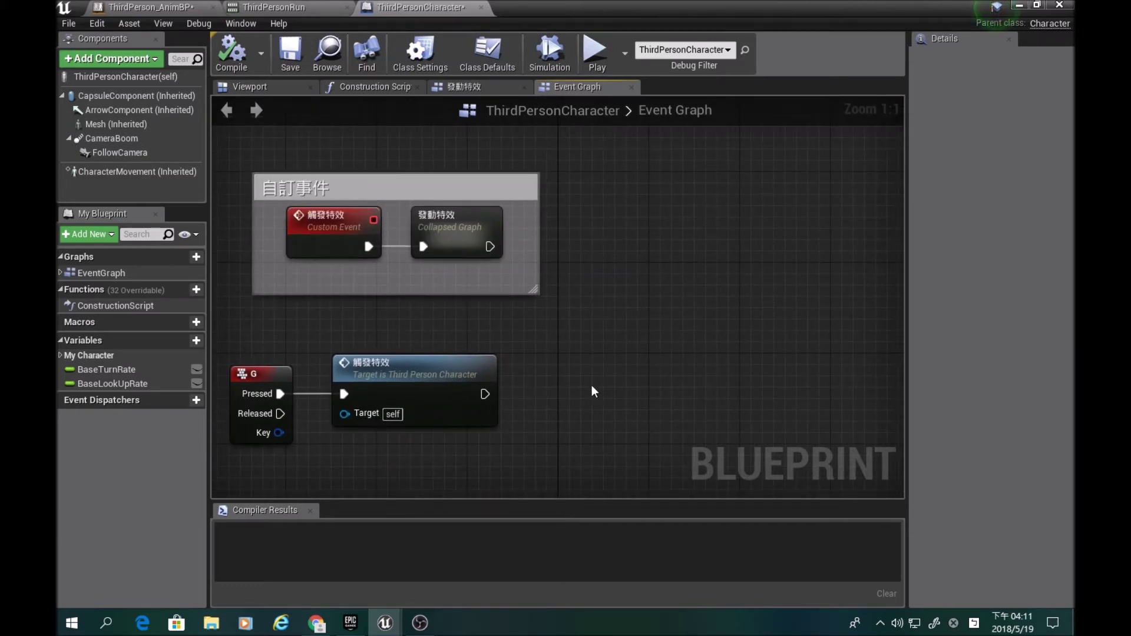
drag(492, 218, 468, 229)
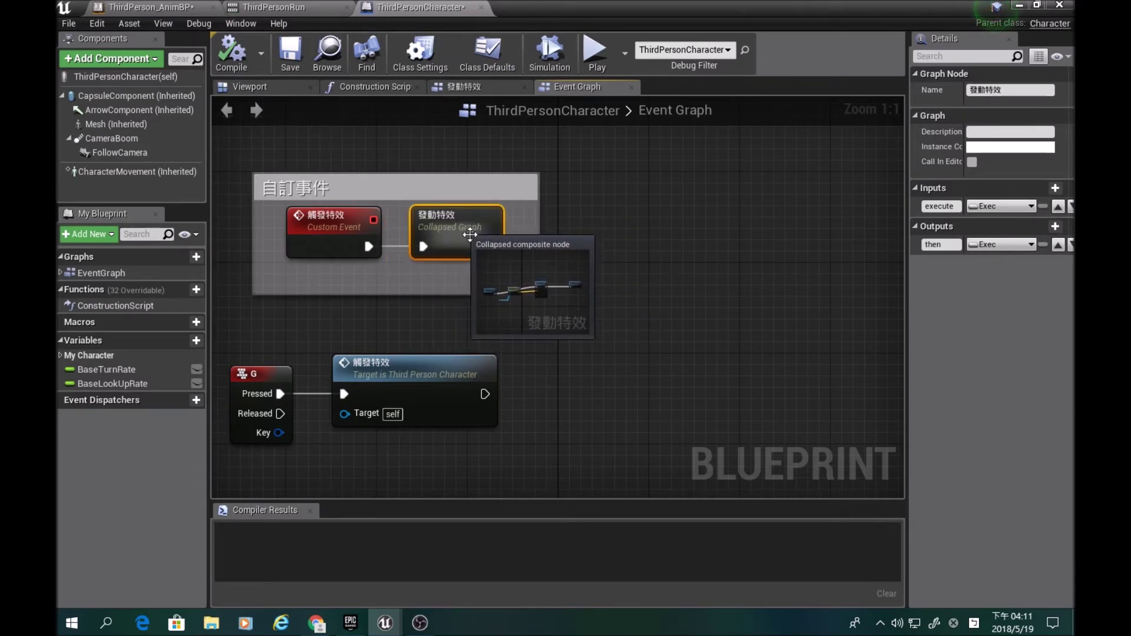
click(642, 264)
right_drag(528, 261, 636, 343)
click(441, 299)
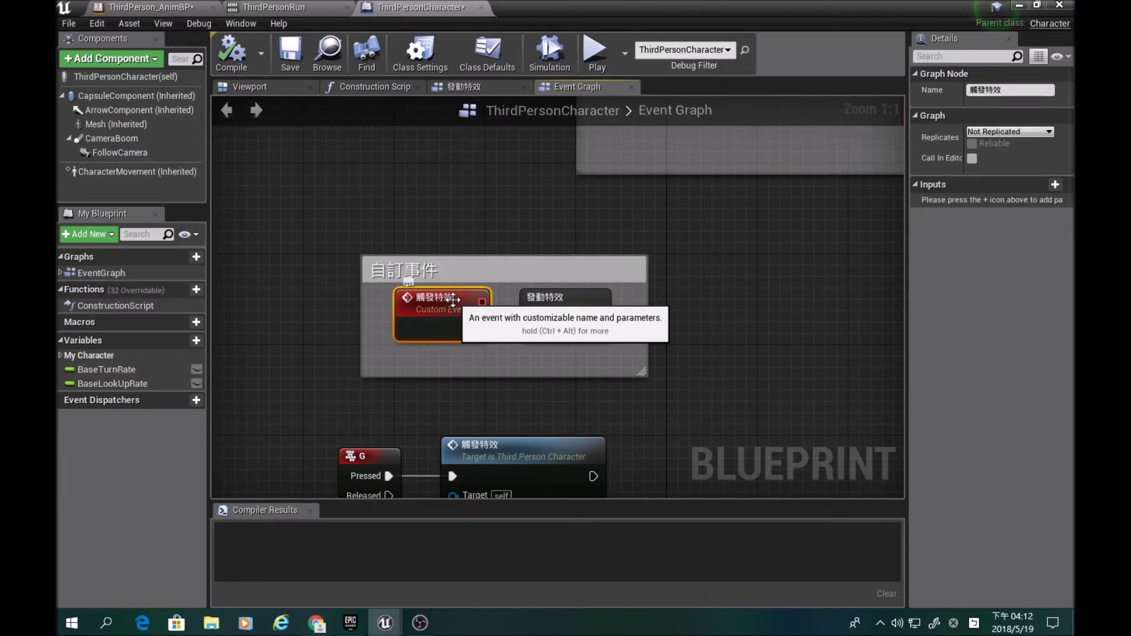
click(545, 295)
click(757, 283)
scroll(757, 283, down, 2)
scroll(748, 315, down, 2)
right_drag(728, 270, 633, 389)
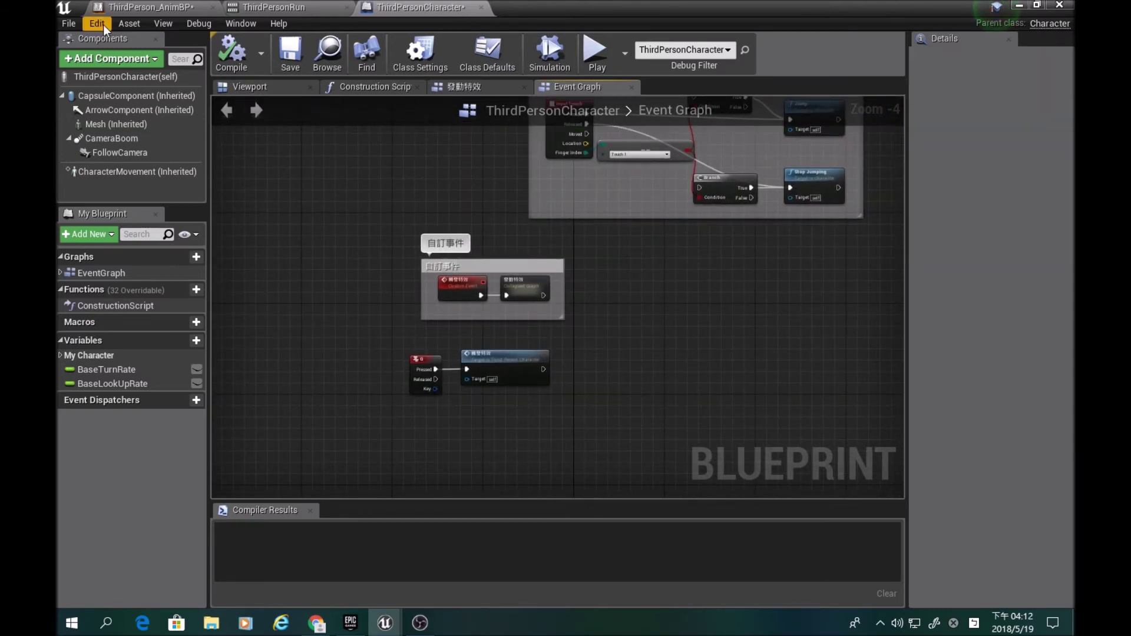
Move the G InputKey and 觸發特效 call nodes up beneath the 自訂事件 comment box
click(69, 24)
click(738, 292)
drag(398, 337, 571, 423)
drag(529, 366, 547, 348)
click(627, 391)
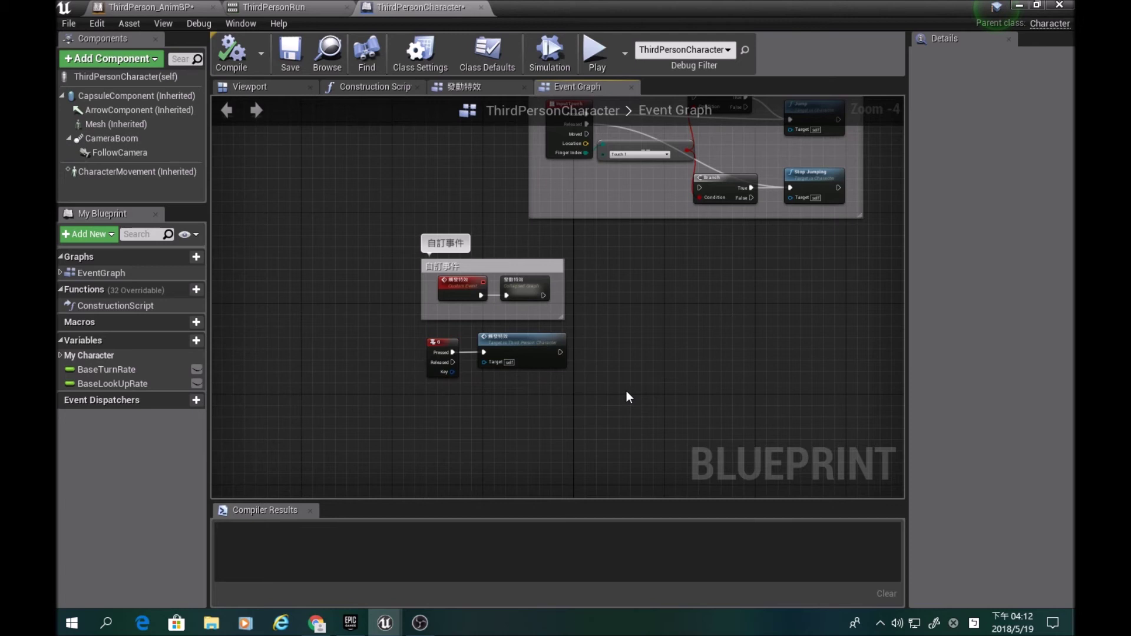
scroll(714, 323, up, 4)
drag(338, 309, 634, 472)
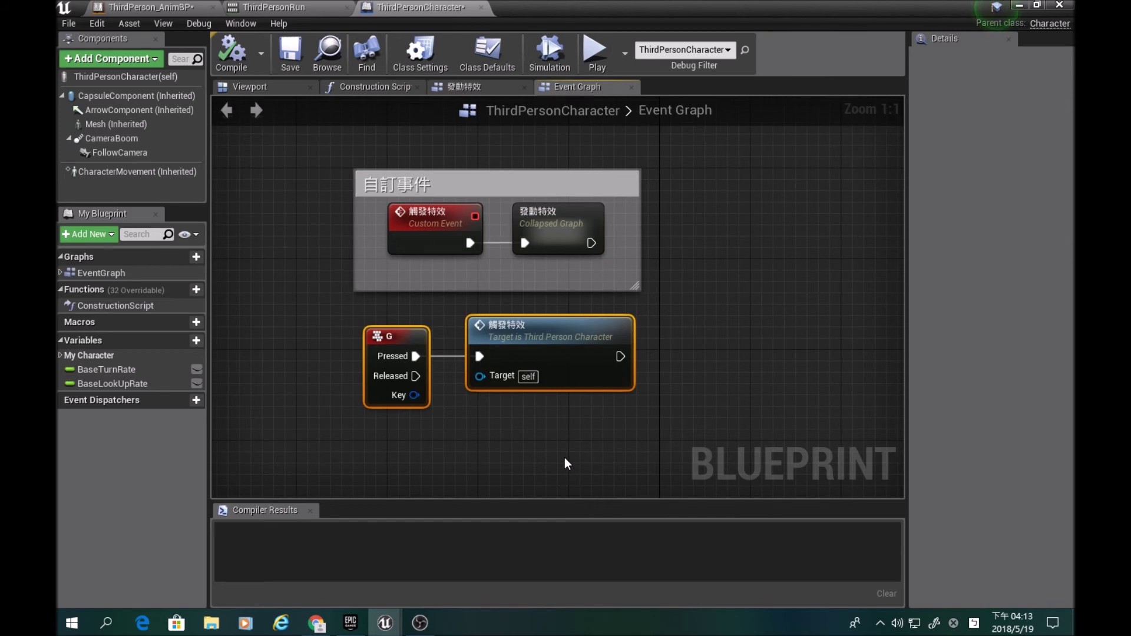
right_drag(767, 471, 766, 439)
click(763, 439)
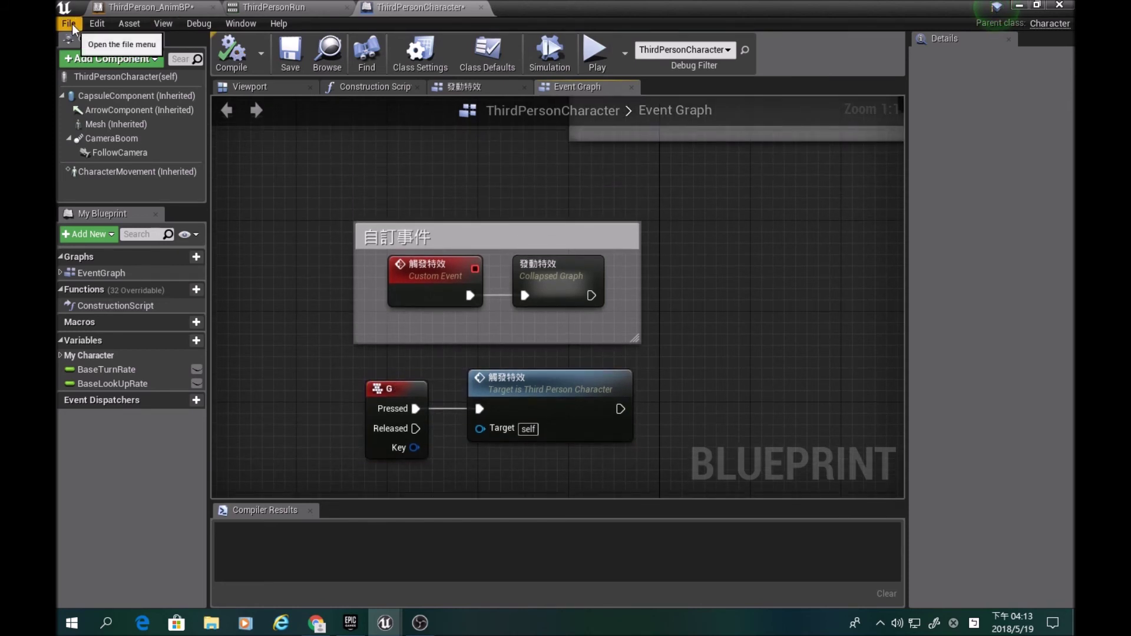
Pan around the character's event graph to review the input node groups, including Gamepad
click(72, 24)
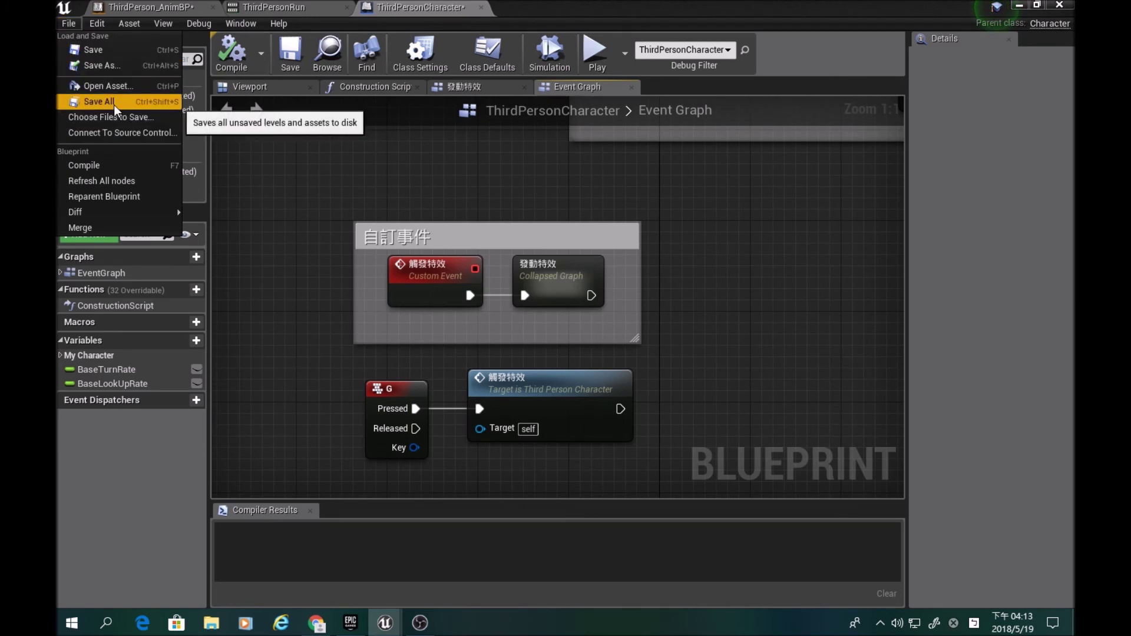
click(242, 230)
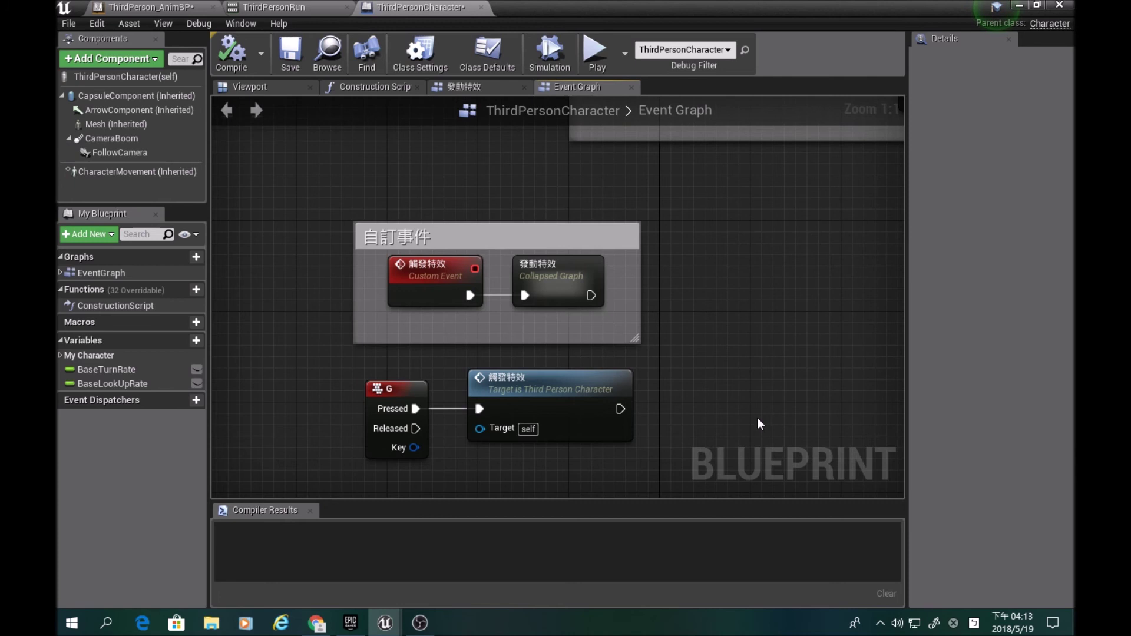
right_drag(690, 451, 876, 488)
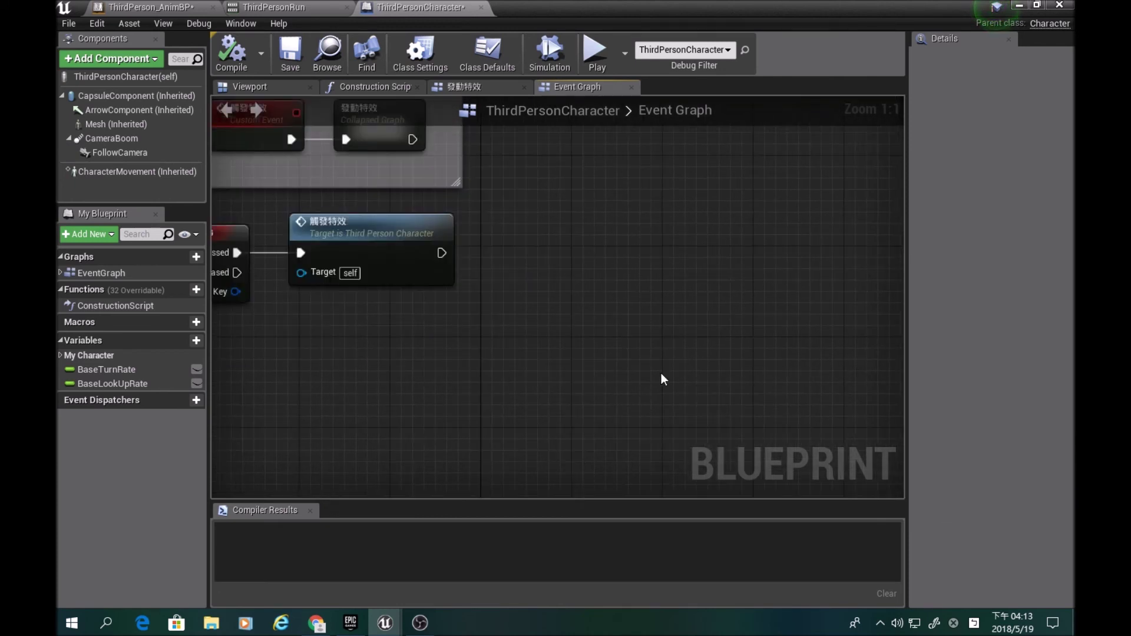
scroll(678, 333, down, 1)
scroll(681, 337, down, 3)
right_drag(679, 331, 553, 406)
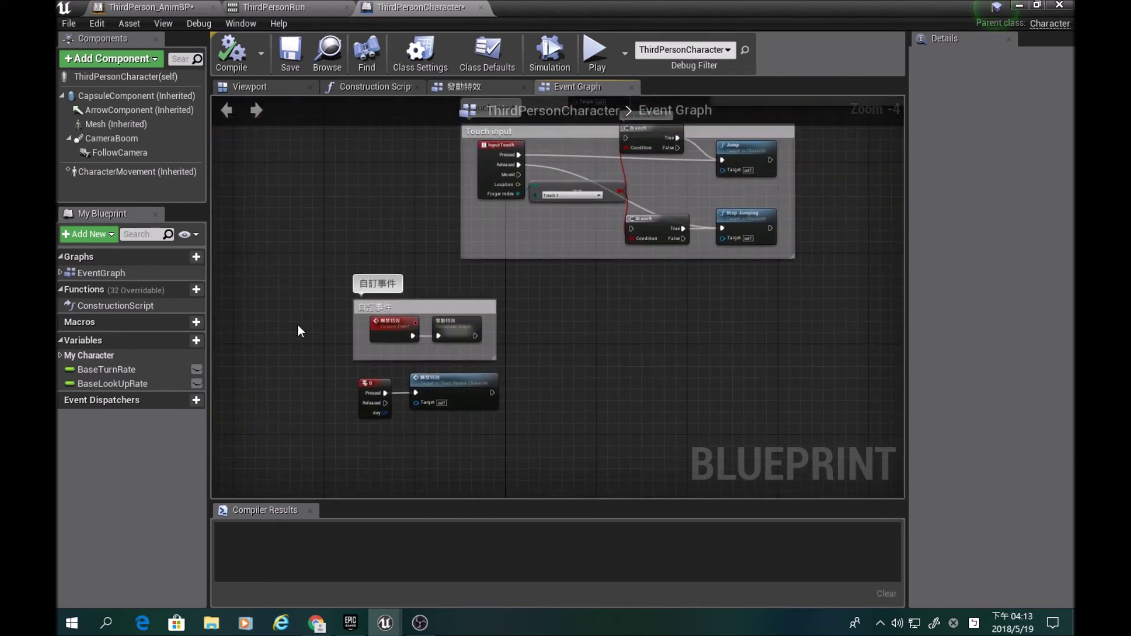
scroll(636, 391, down, 3)
right_drag(635, 391, 544, 487)
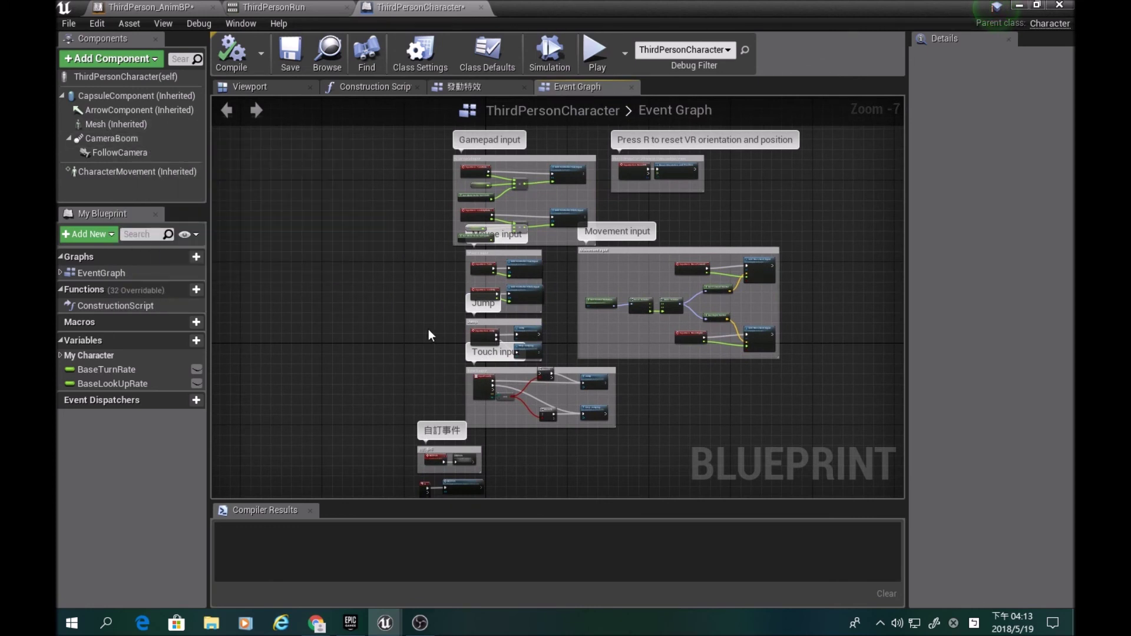
Return to the 自訂事件 comment box and run Save All on every modified asset
scroll(429, 329, down, 5)
right_drag(423, 348, 400, 300)
scroll(401, 302, up, 8)
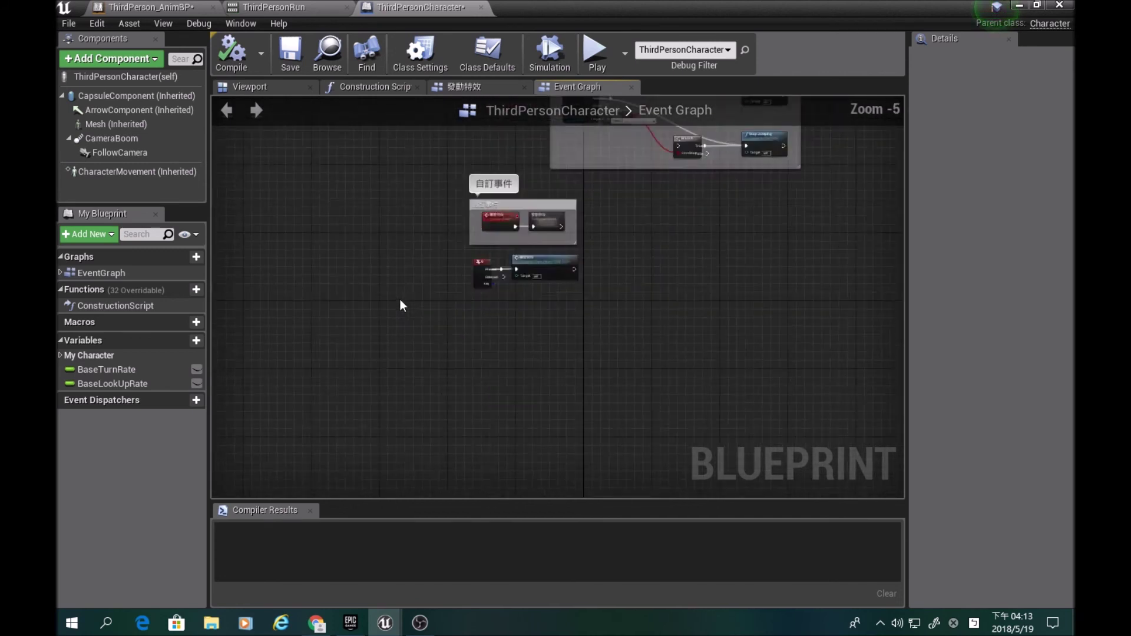
scroll(401, 299, up, 4)
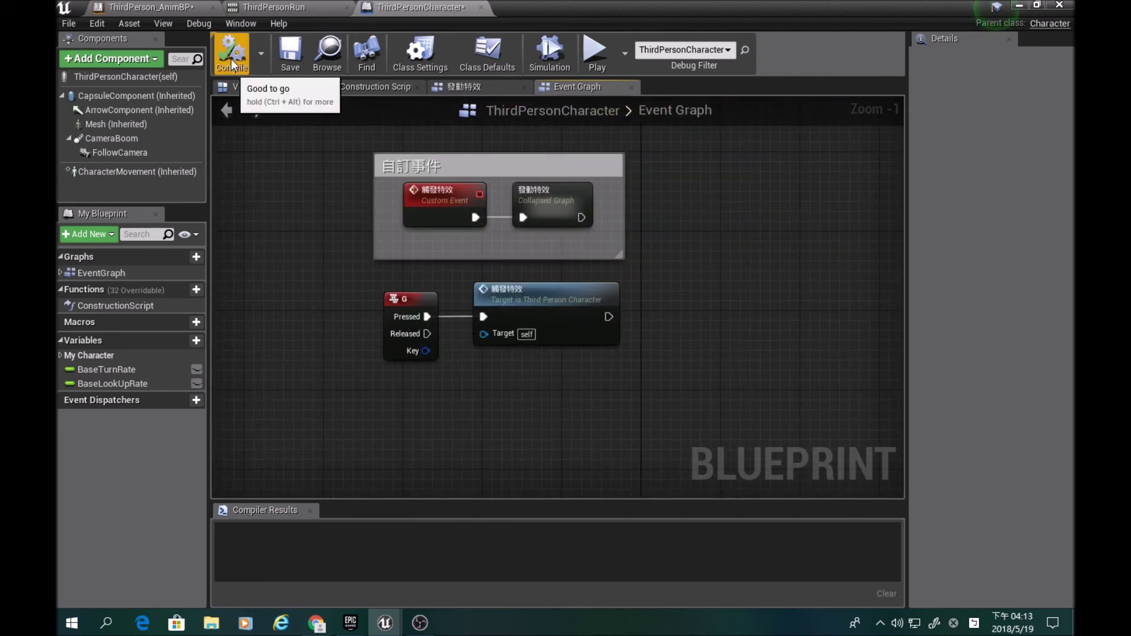
click(69, 25)
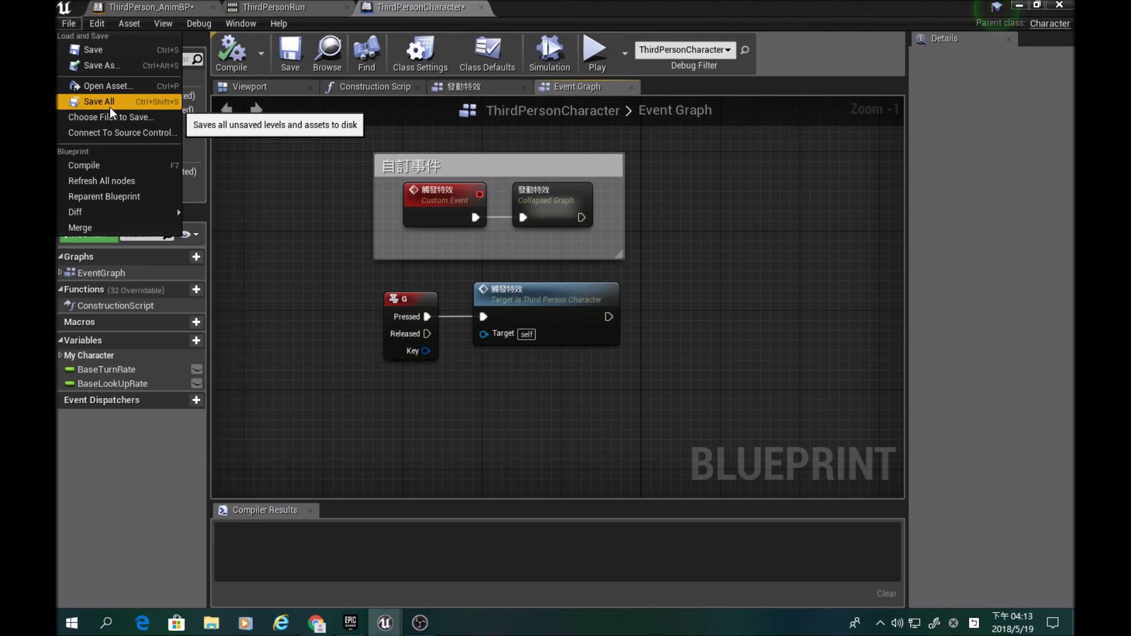
click(359, 279)
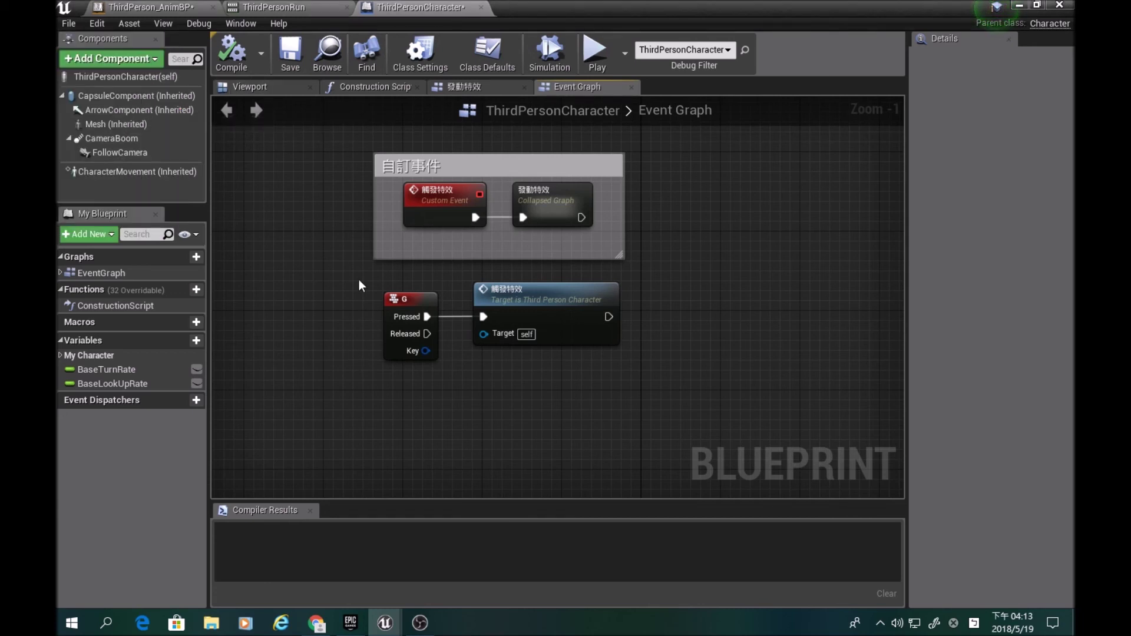